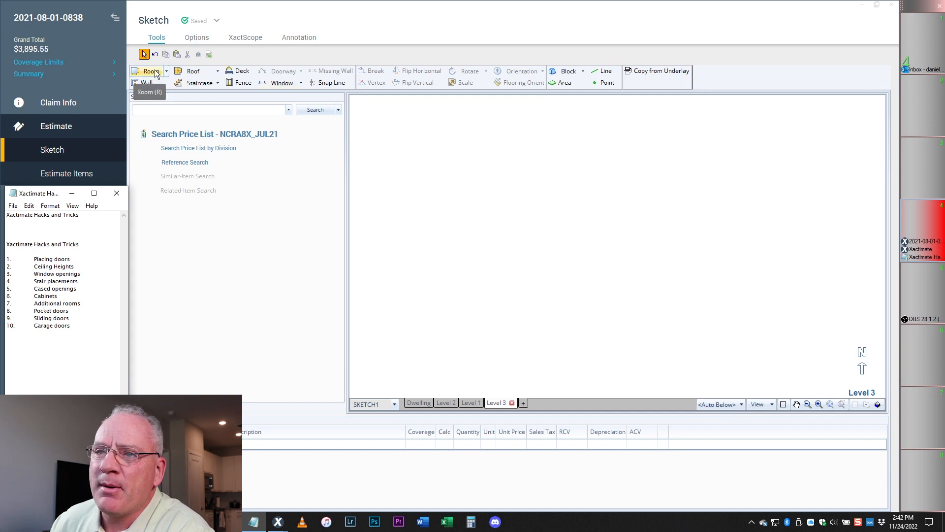
- Drop a 12'8" by 12' room onto the Level 3 sketch and name it 'Library'
left_click(153, 72)
left_click(555, 214)
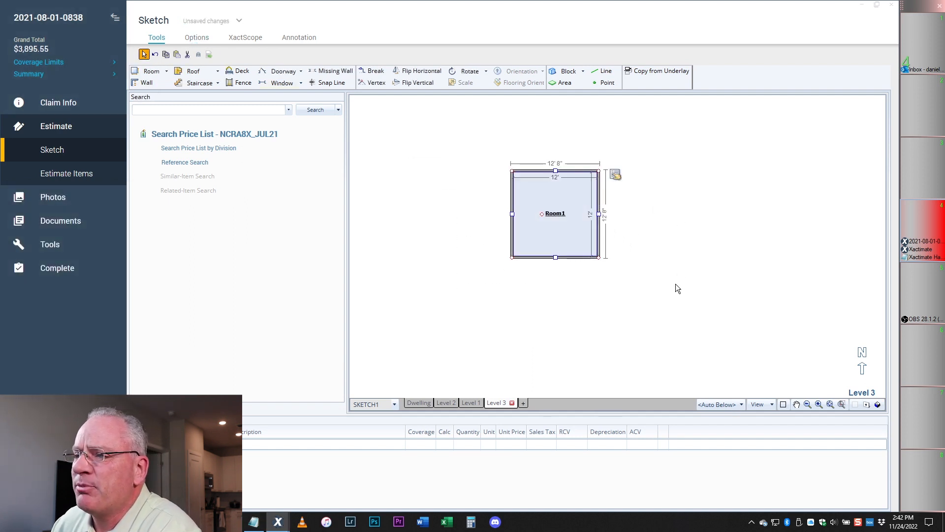
left_click(558, 215)
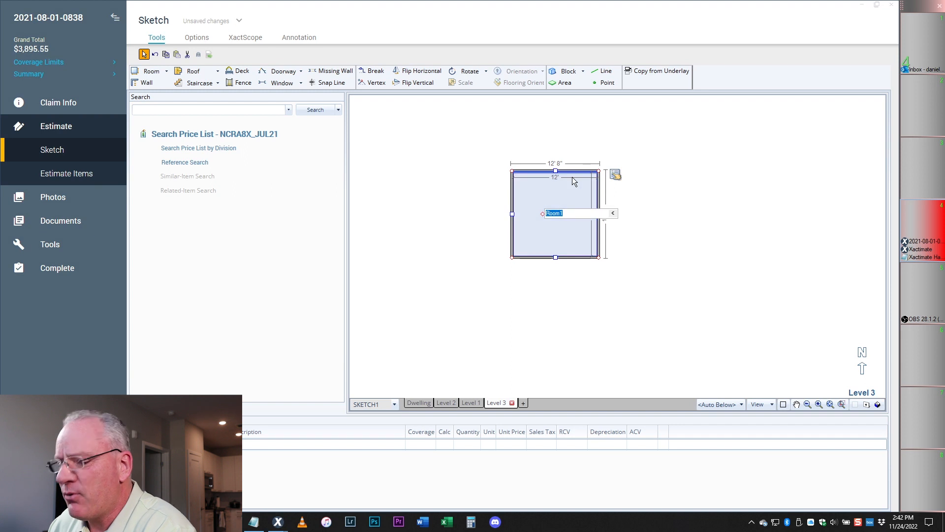
type("Library")
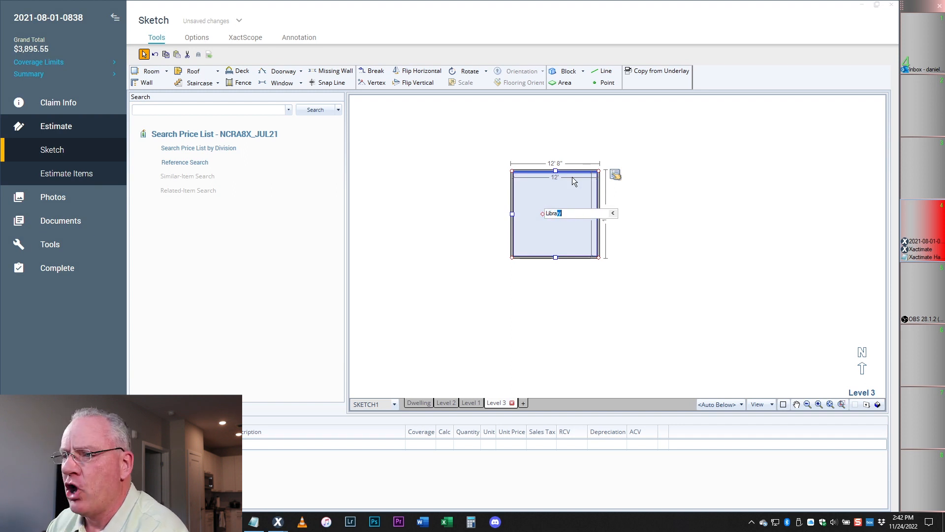
key("Return")
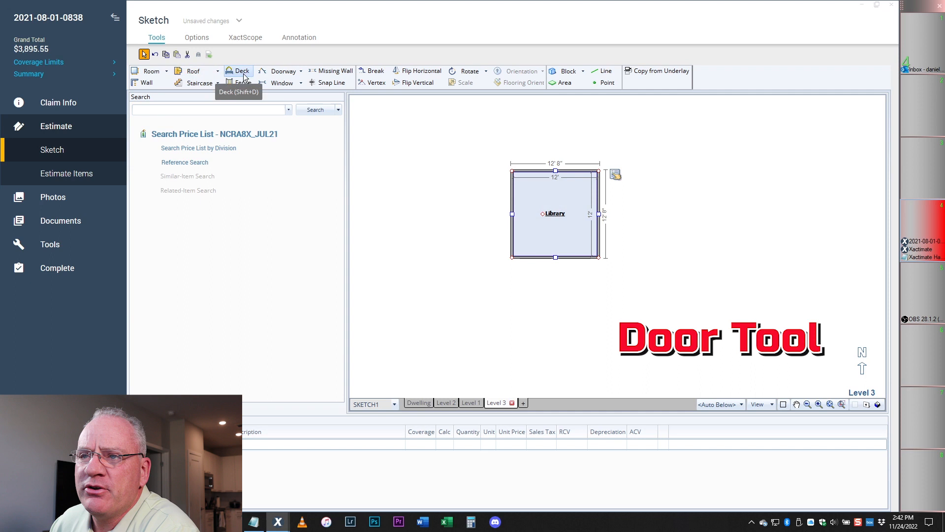
- Place a 2'6" doorway in the Library's top wall near its right corner
left_click(279, 70)
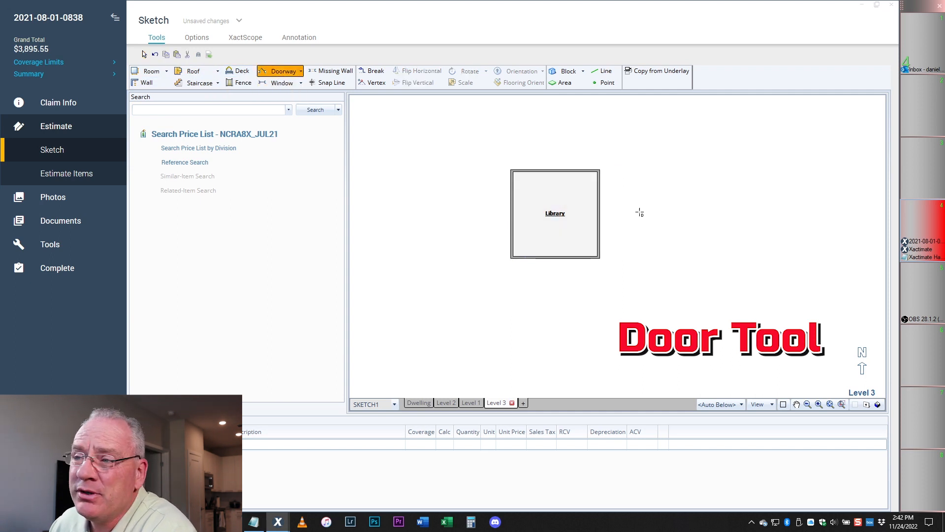
left_click(581, 170)
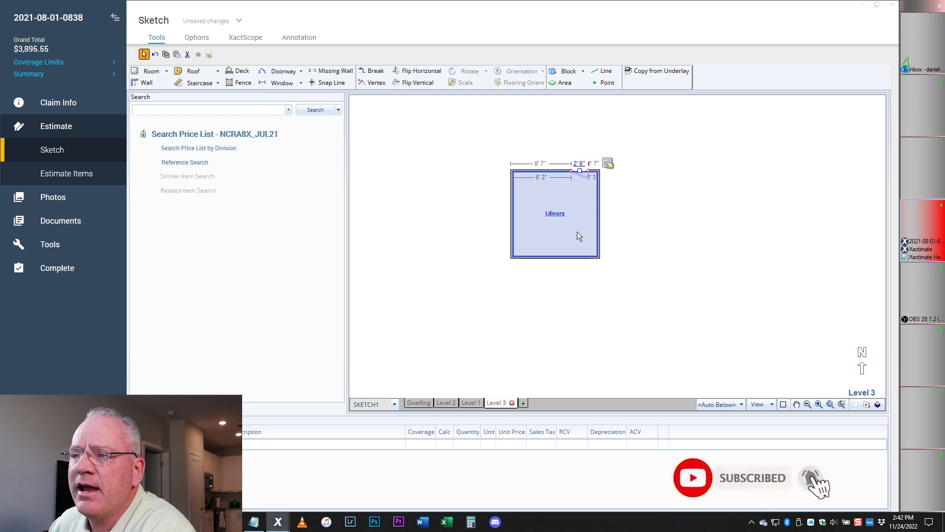
left_click(579, 170)
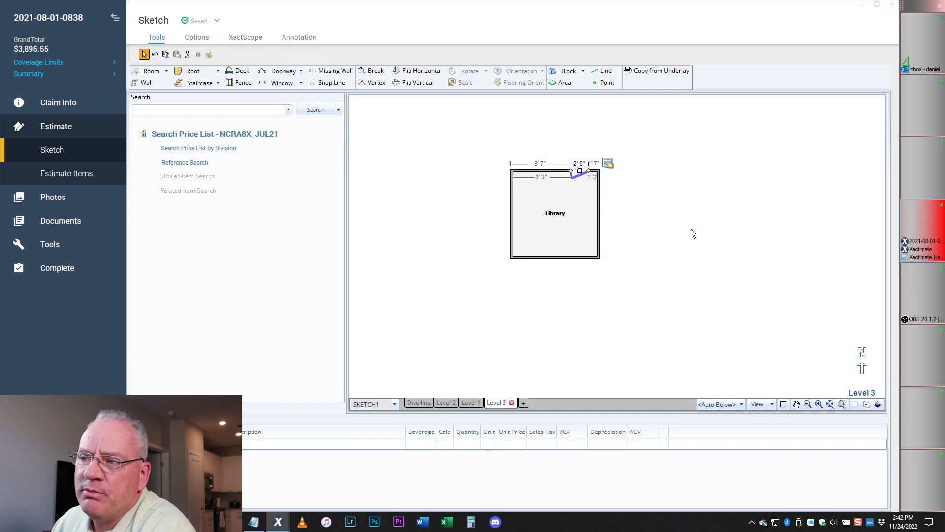
left_click(776, 246)
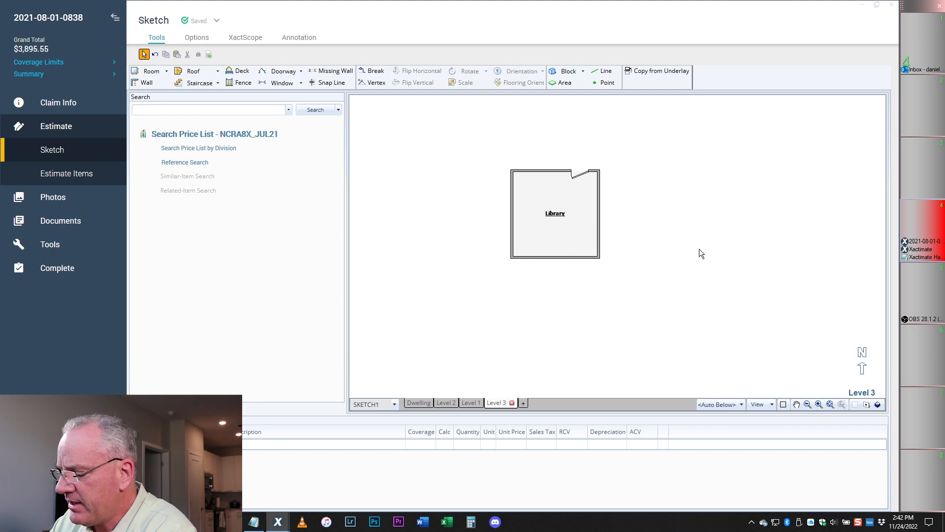
left_click(583, 177)
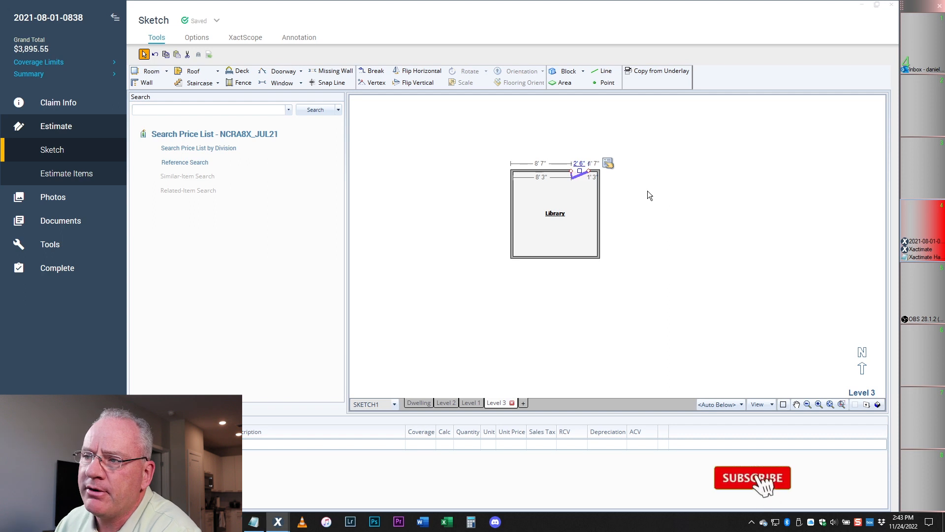
left_click(661, 192)
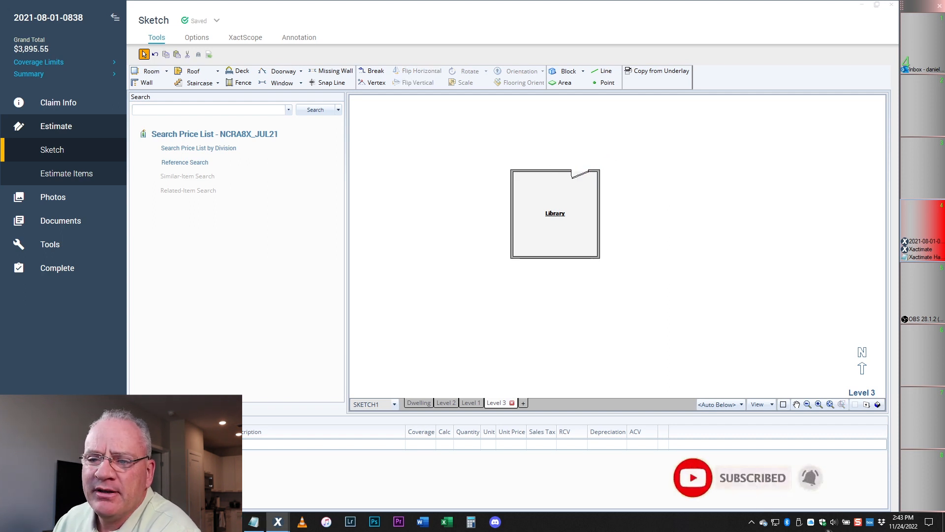
- Glance at the tricks notes list, then return to the sketch
mouse_move(256, 520)
left_click(315, 472)
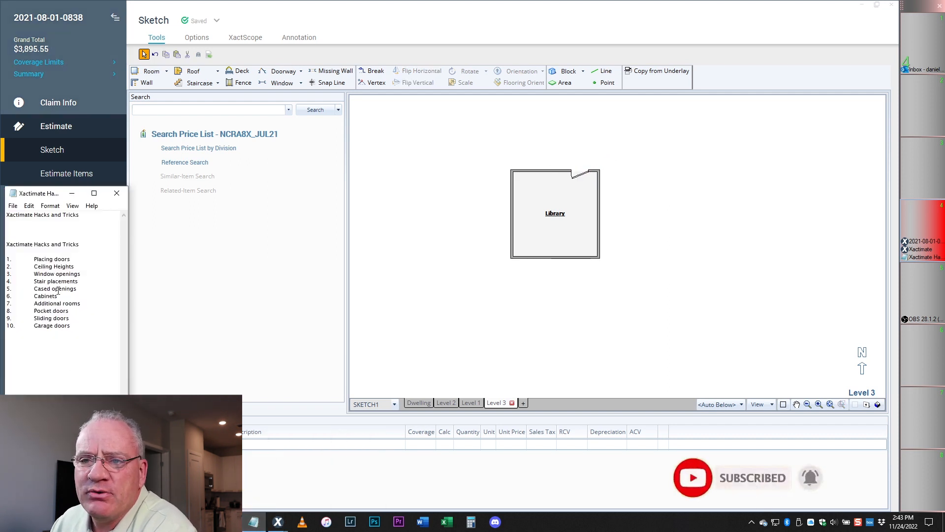
left_click(640, 217)
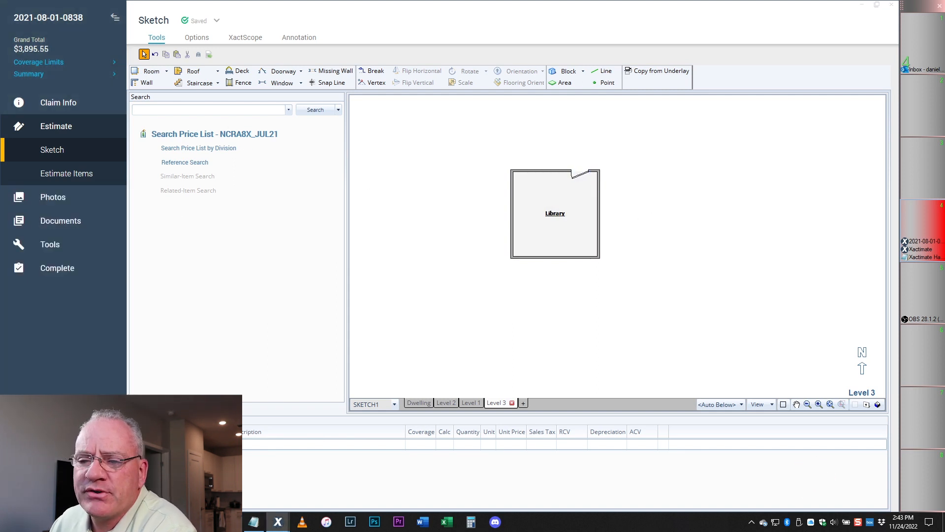
left_click(252, 523)
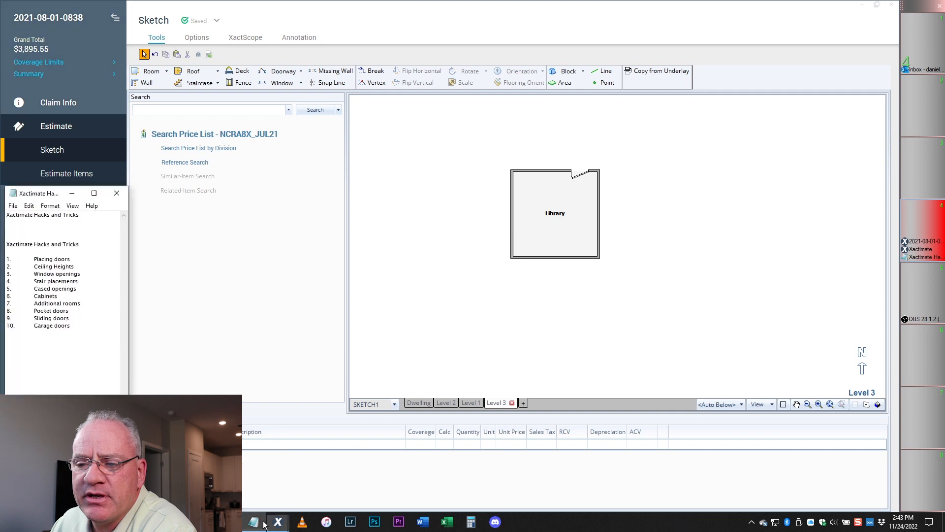
left_click(678, 196)
- Place a doorway in the Library's left wall and set its Door Type to Pocket
left_click(281, 72)
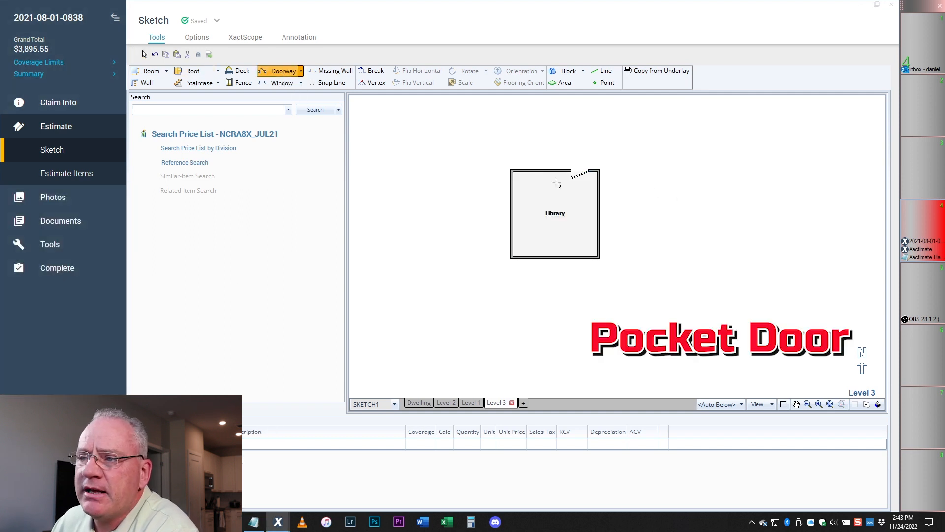
left_click(514, 186)
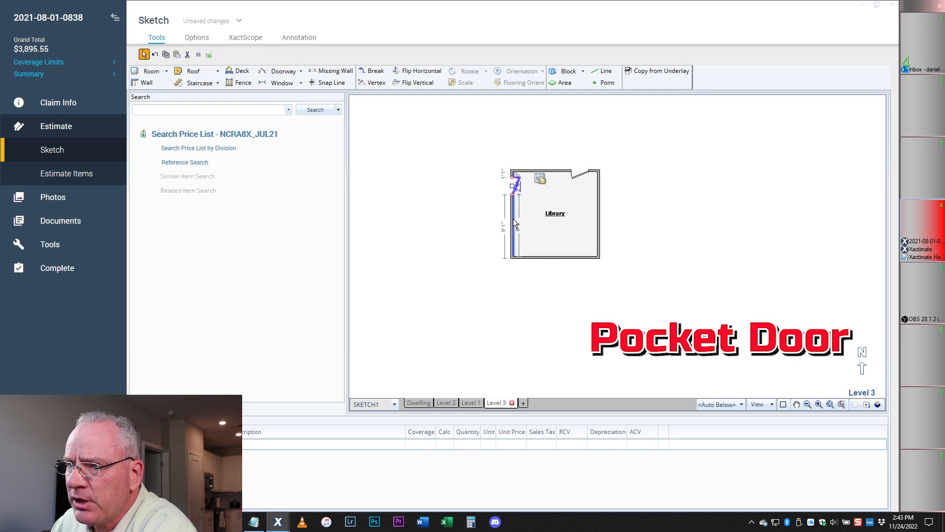
left_click(540, 180)
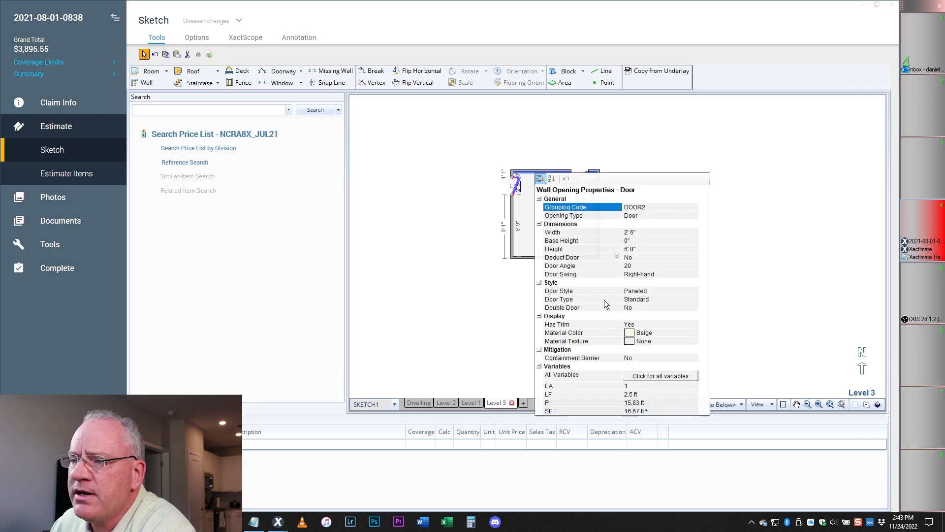
left_click(549, 302)
left_click(694, 300)
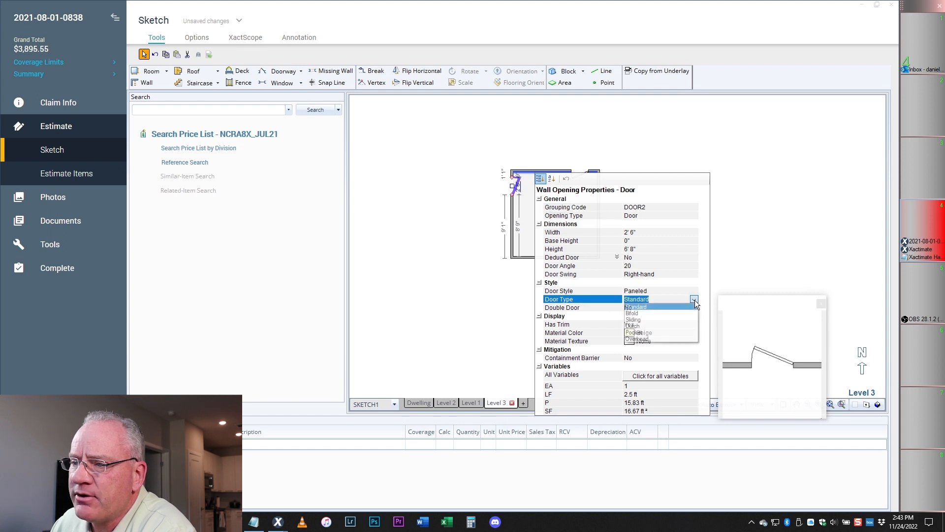
left_click(634, 333)
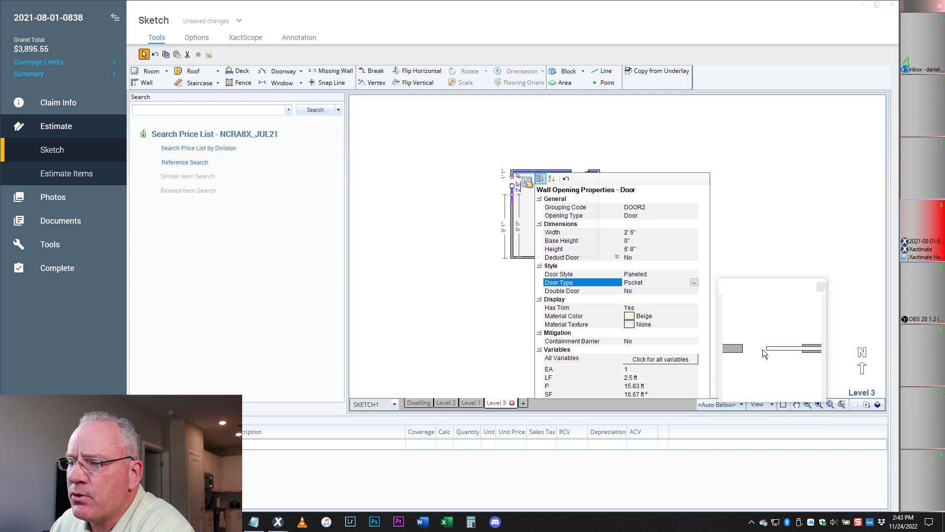
left_click(816, 214)
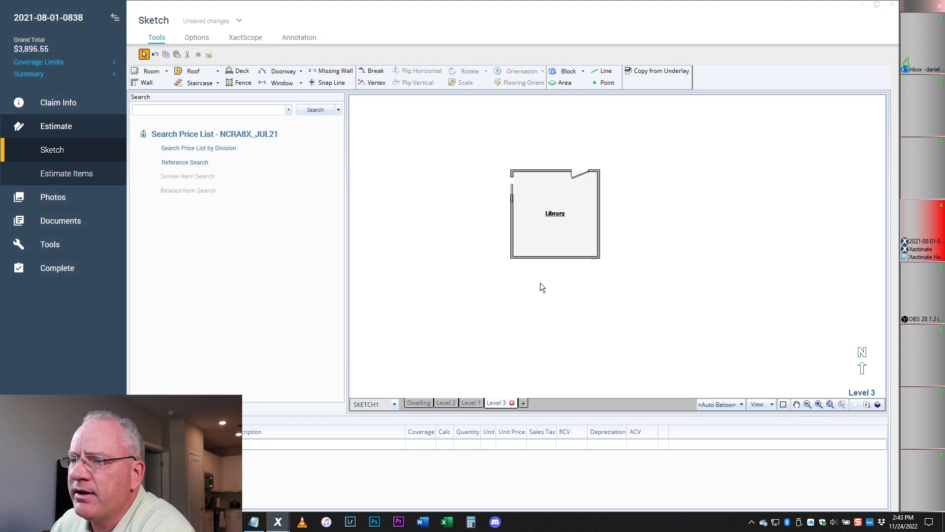
- Nudge the pocket door up toward the wall's top corner and pull its leaf partly open
left_click(512, 190)
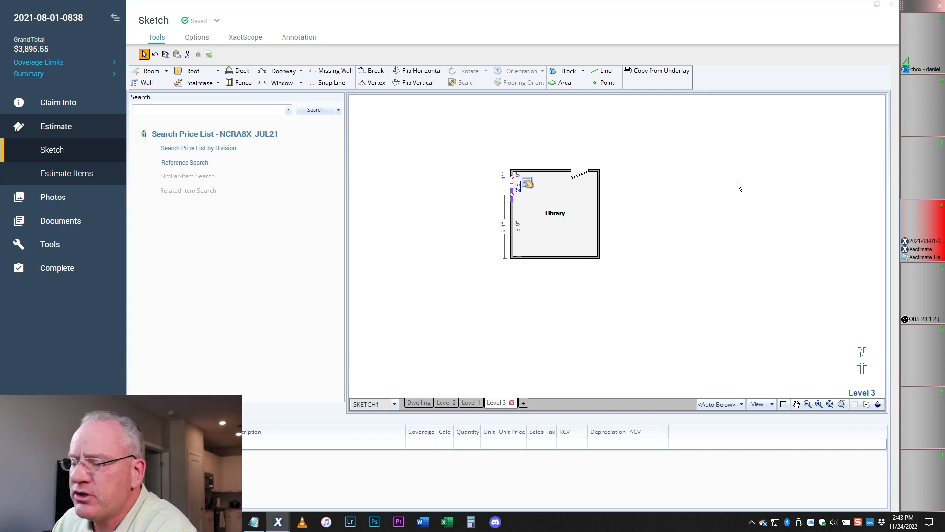
key("Up")
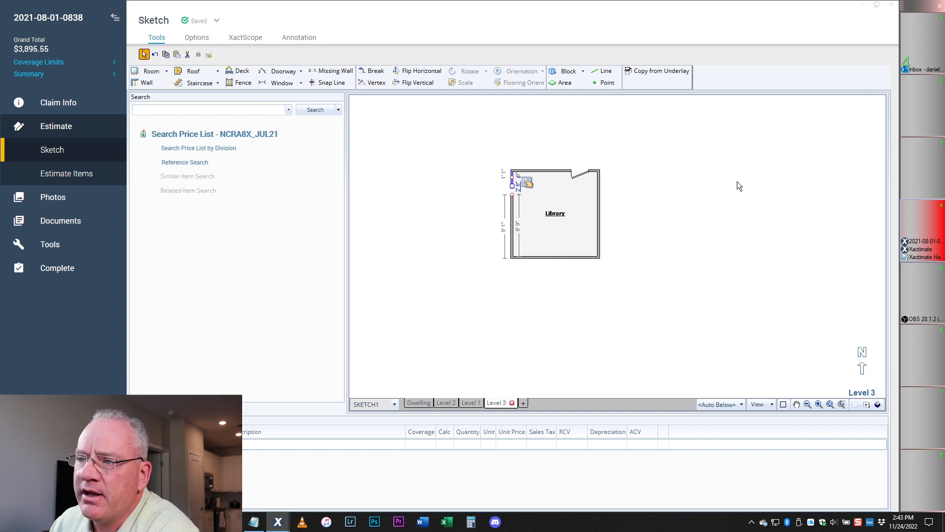
left_click(709, 277)
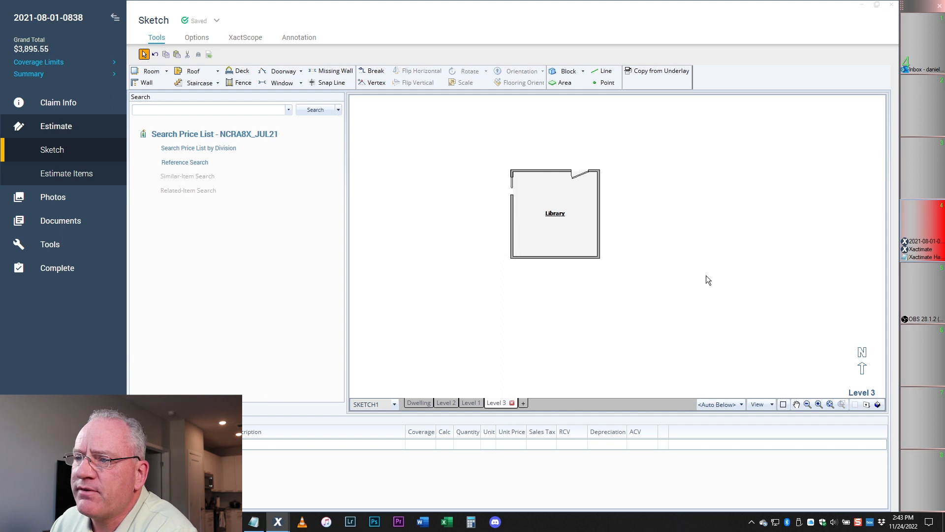
left_click(512, 185)
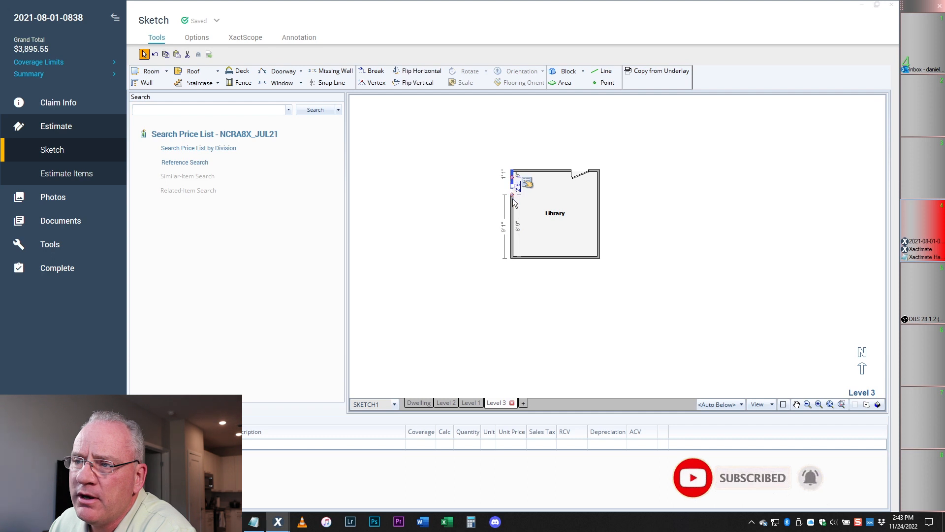
left_click_drag(512, 190, 513, 199)
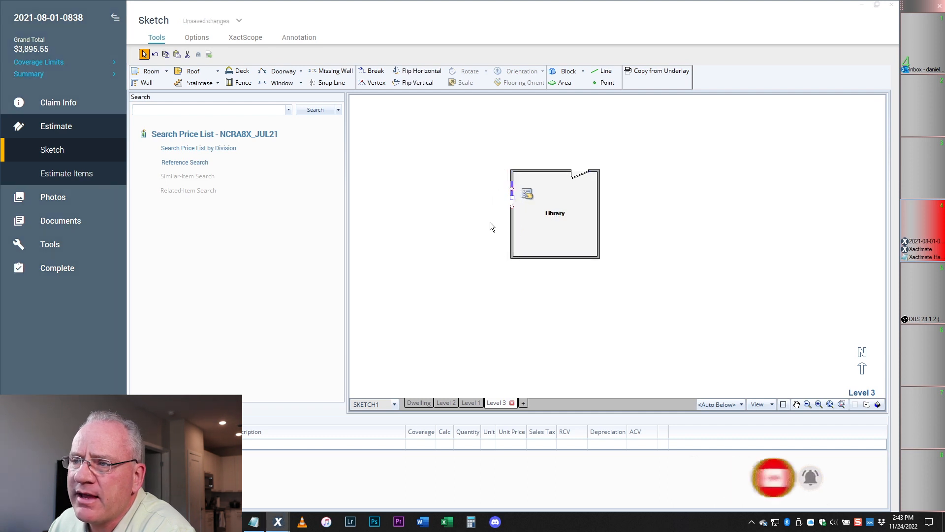
left_click(738, 272)
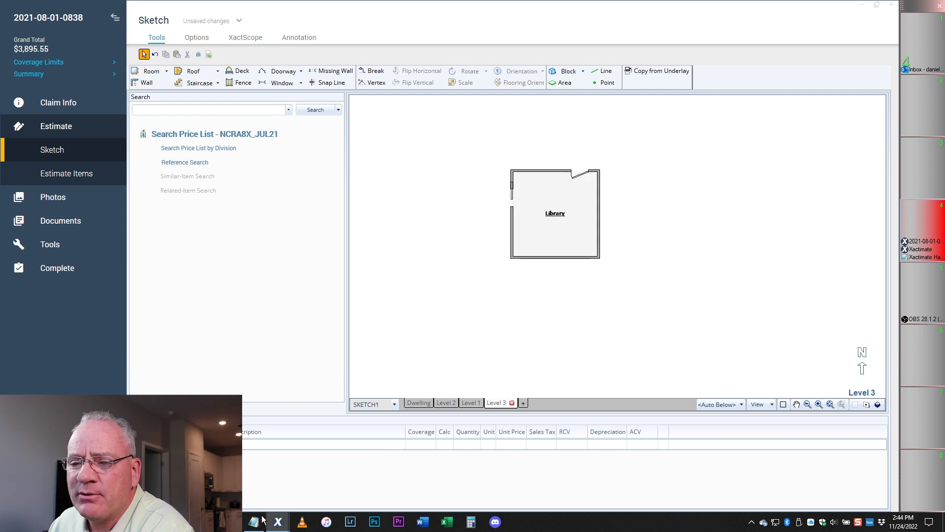
left_click(263, 470)
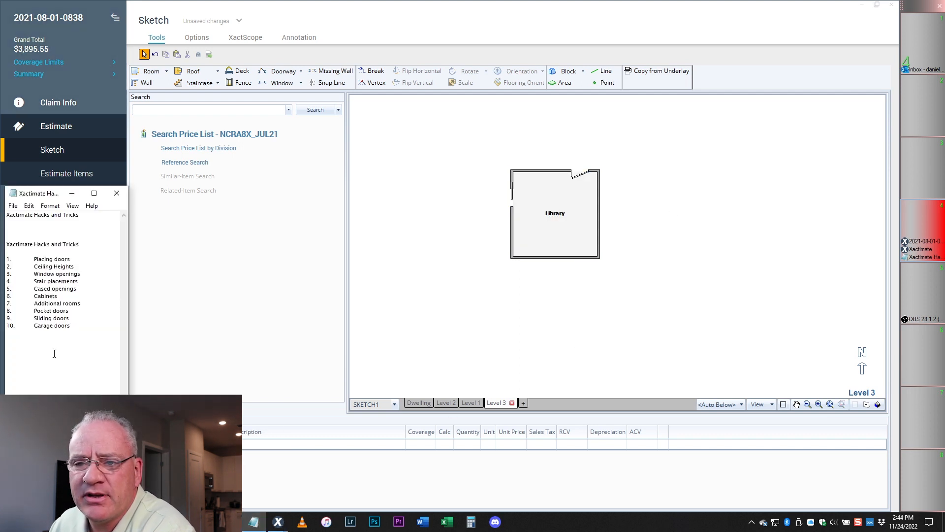
- Place a 5-foot doorway in the Library's bottom wall
left_click(550, 258)
left_click(279, 71)
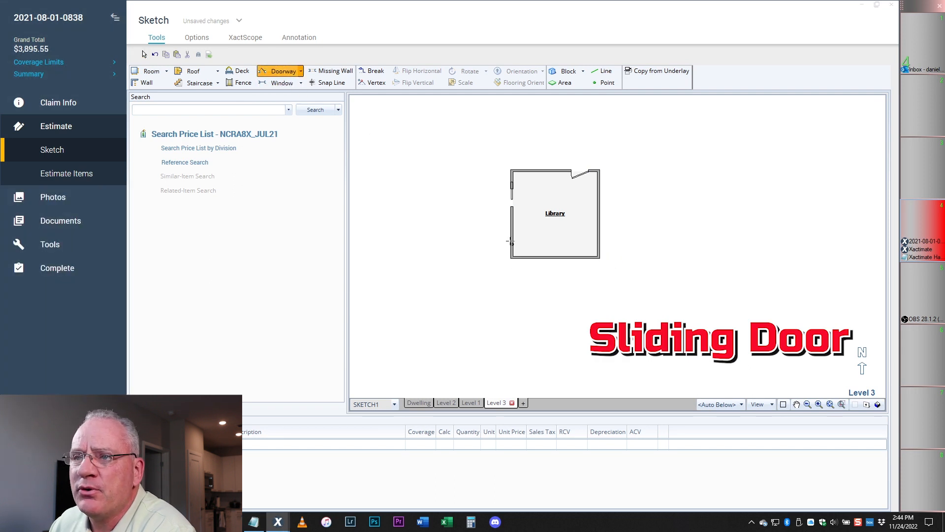
left_click(551, 258)
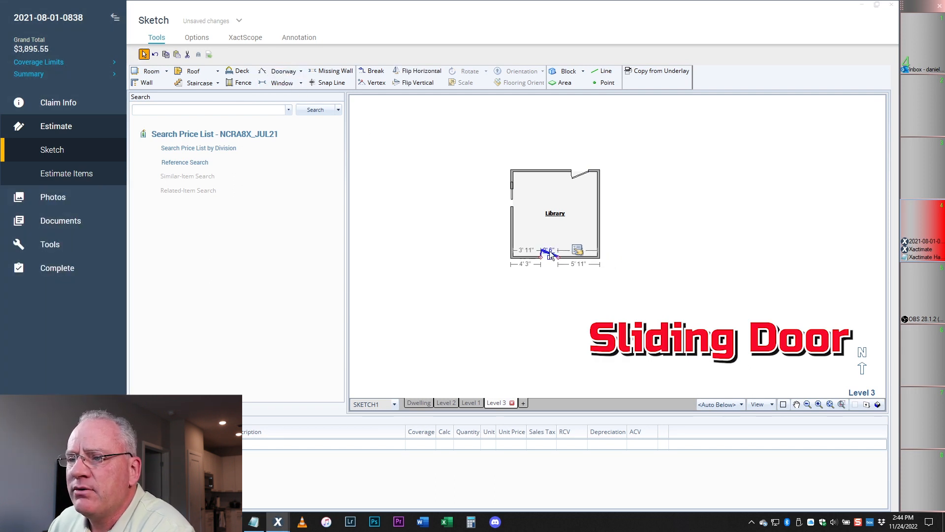
left_click(465, 198)
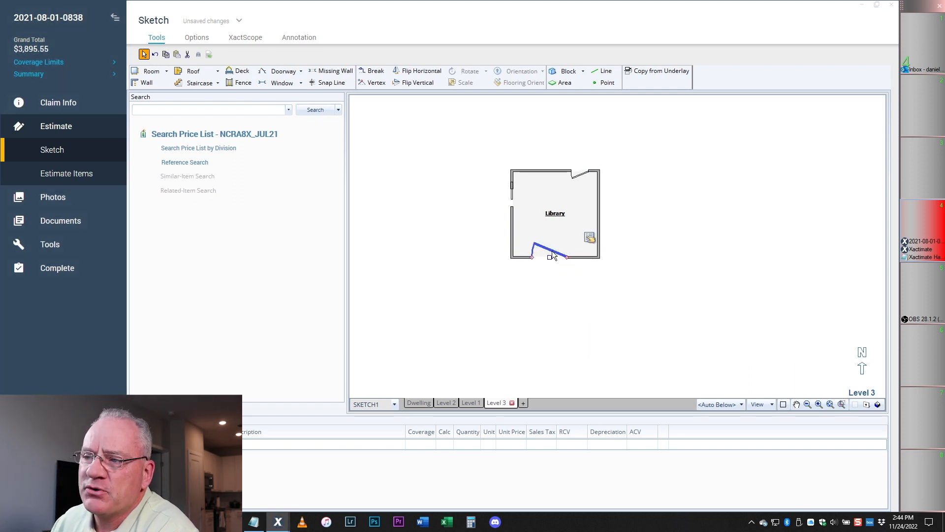
- Set the bottom-wall door's Door Type to Sliding, then bring up the Hacks and Tricks notes
left_click(590, 239)
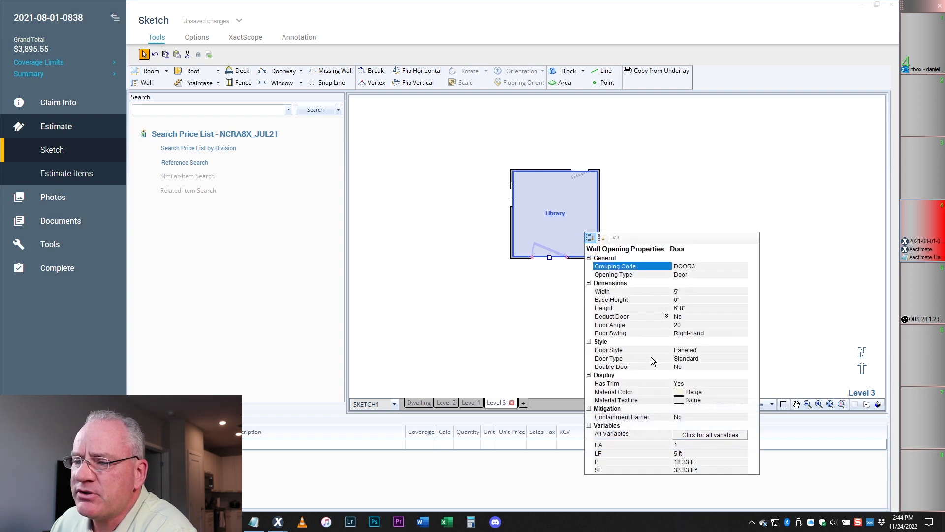
left_click(690, 362)
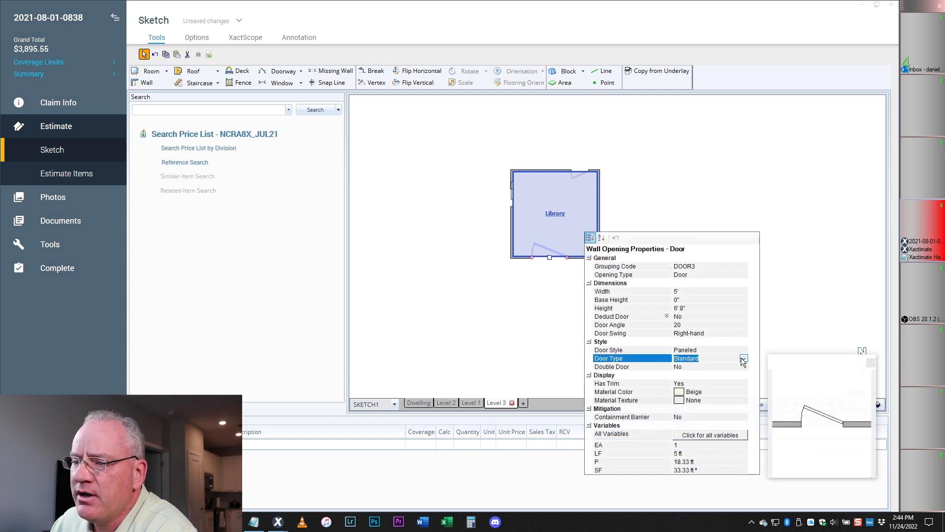
left_click(743, 358)
left_click(689, 378)
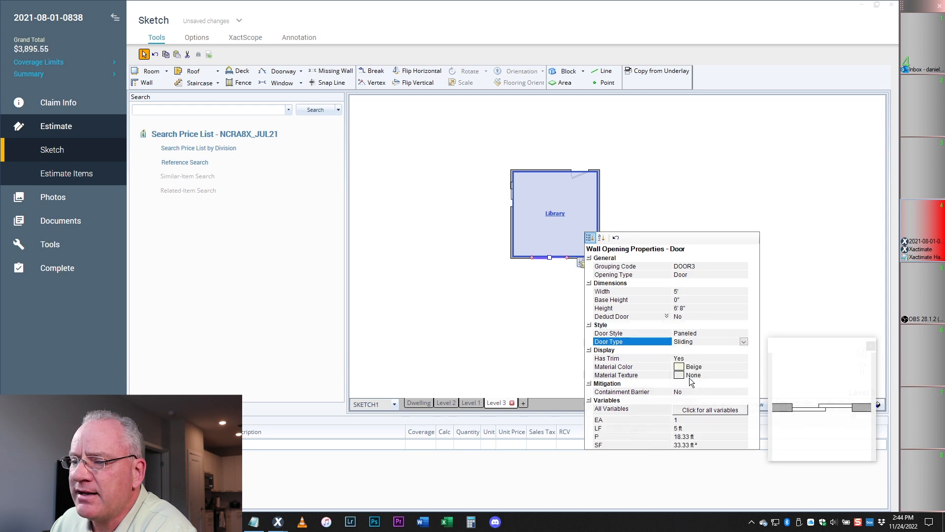
left_click(518, 338)
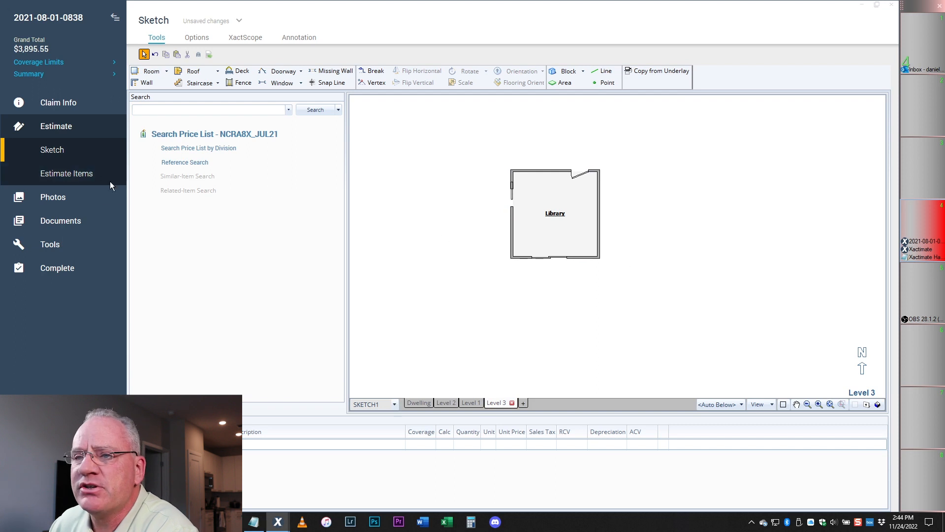
left_click(254, 522)
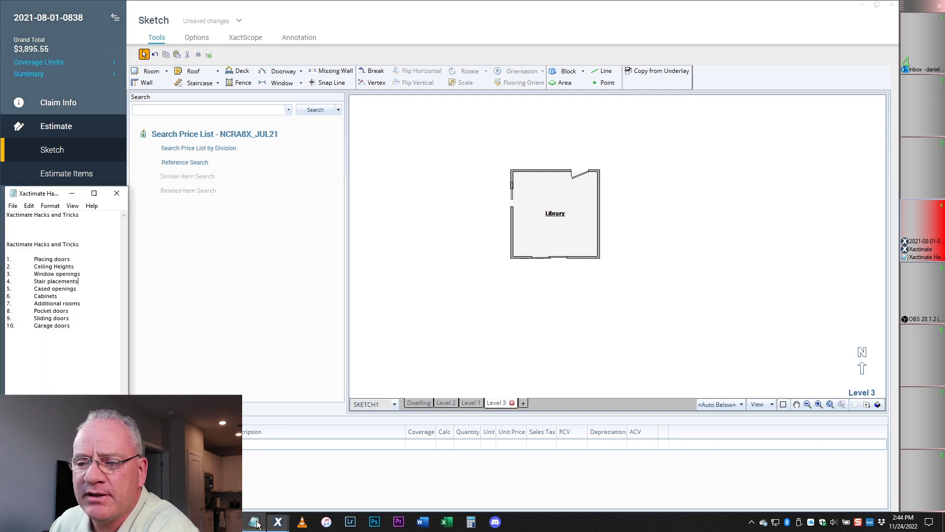
- Draw a door opening down the Library's right wall and set its length to 8 feet
left_click(669, 236)
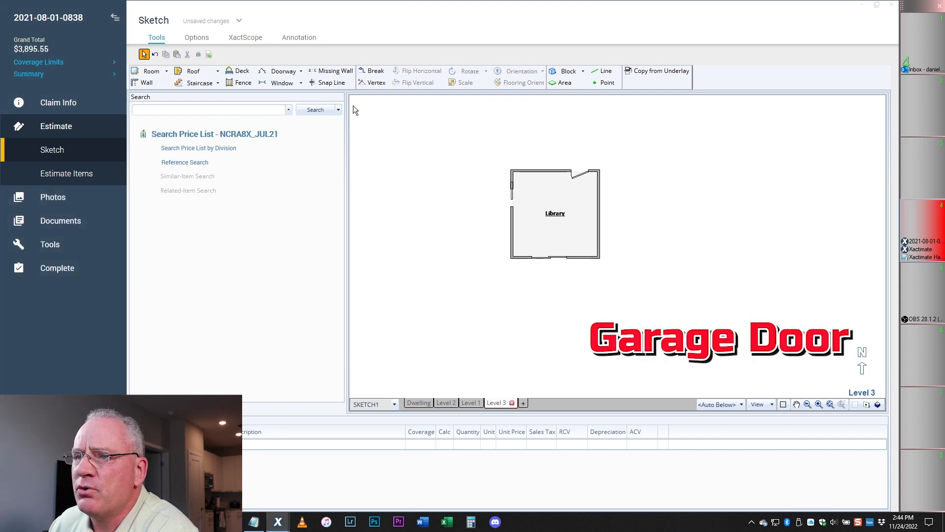
left_click(278, 71)
left_click_drag(601, 184, 603, 245)
left_click(609, 217)
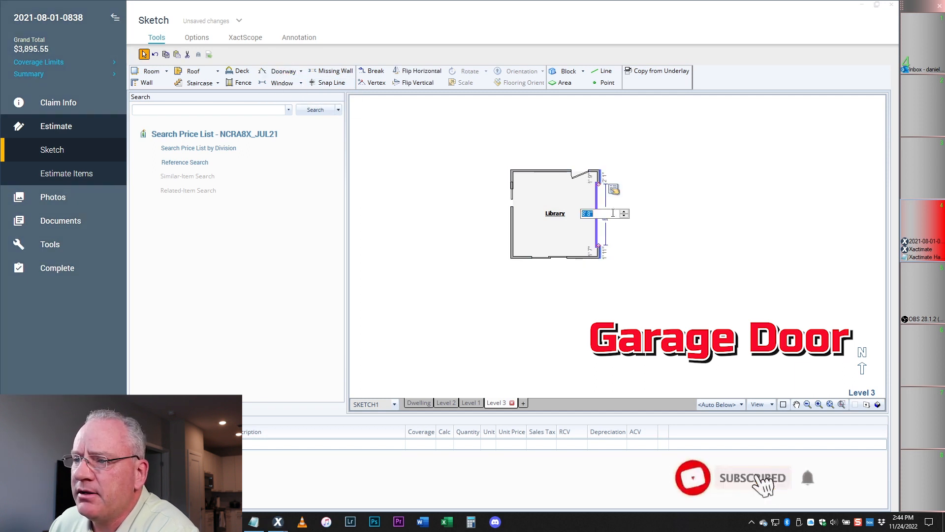
type("8")
key("Return")
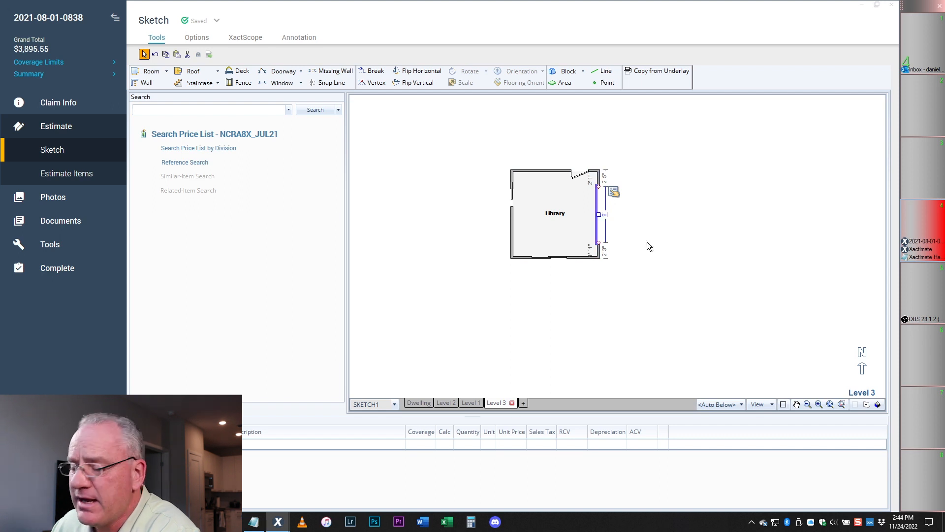
key("space")
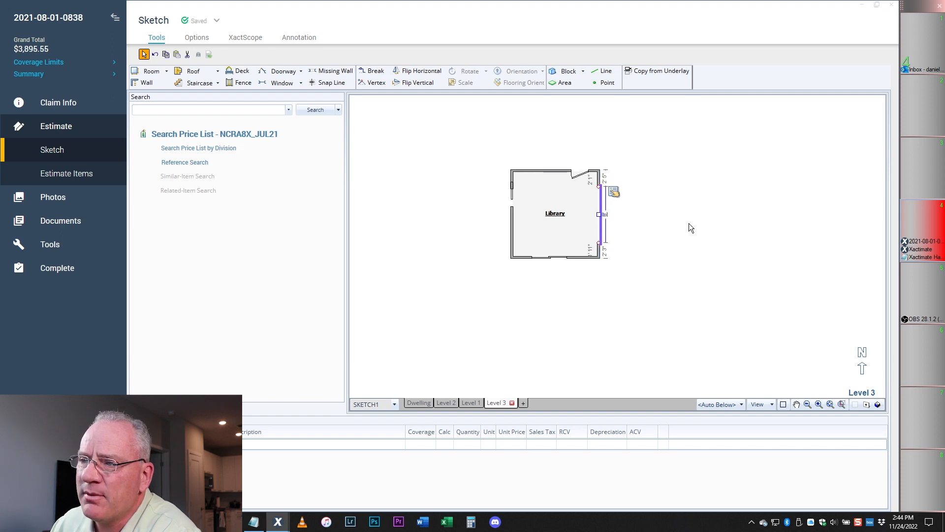
key("space")
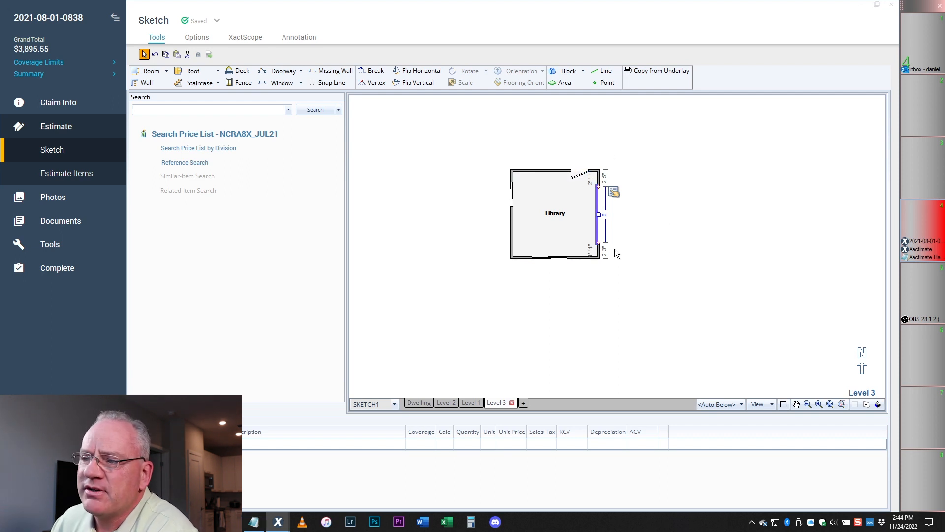
- Set the right-wall door's properties to Door Type Overhead, Height 7', Width 8'
left_click(613, 193)
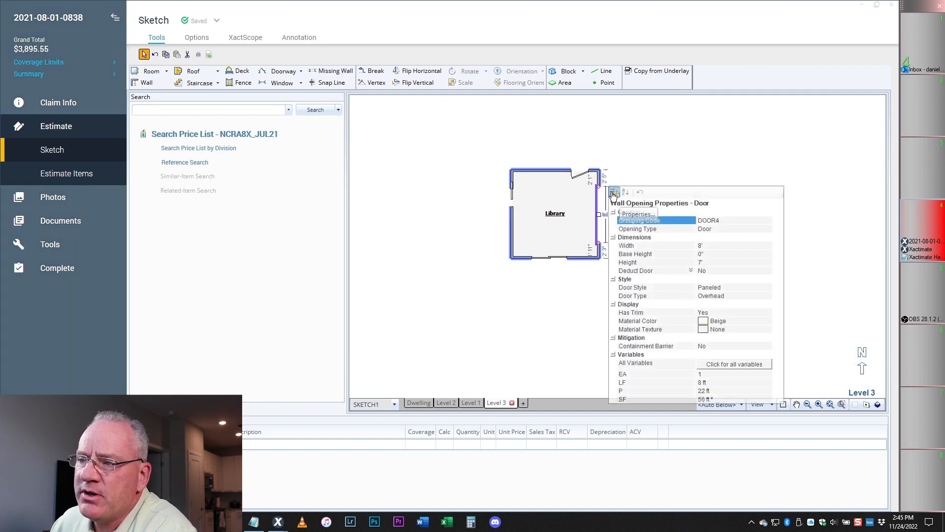
left_click(710, 295)
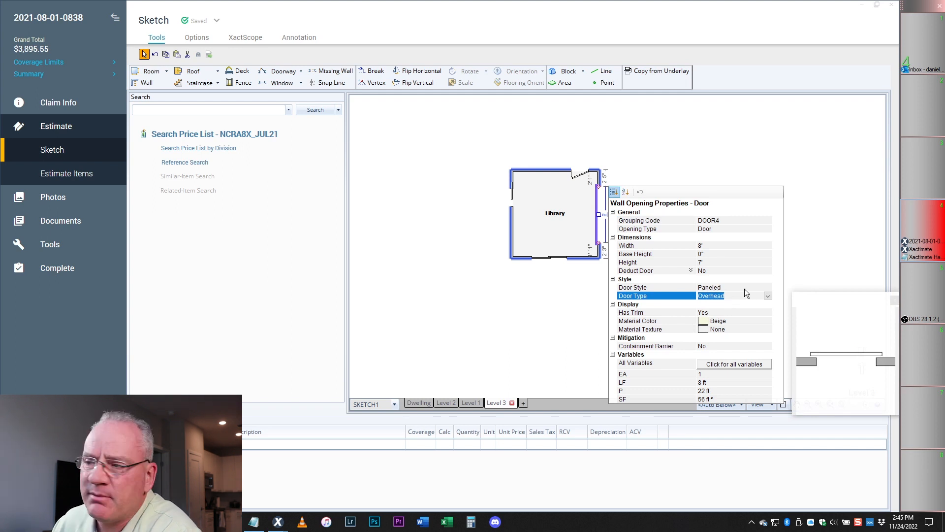
left_click(643, 164)
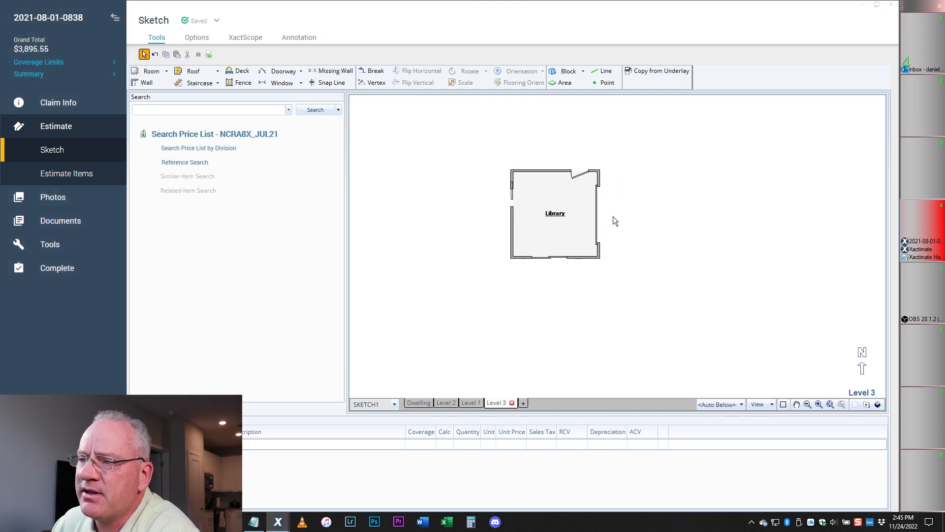
left_click(598, 218)
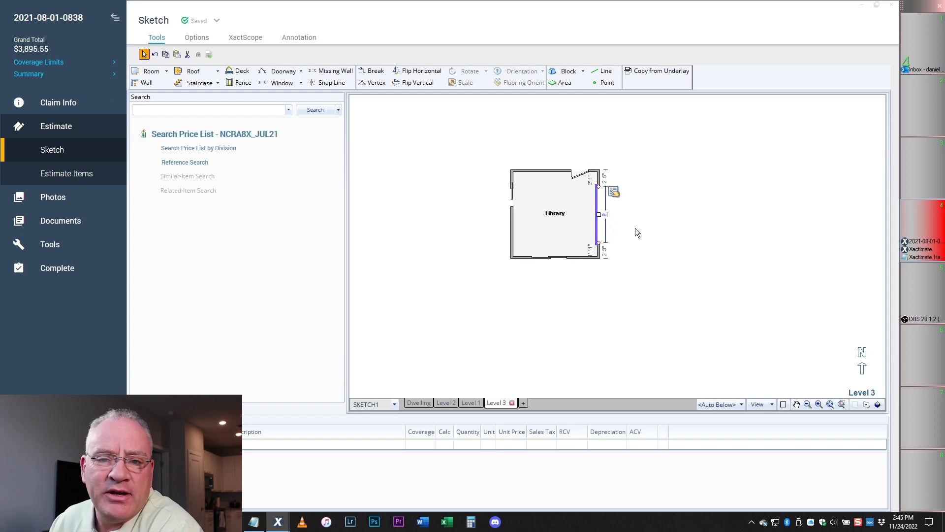
left_click(613, 193)
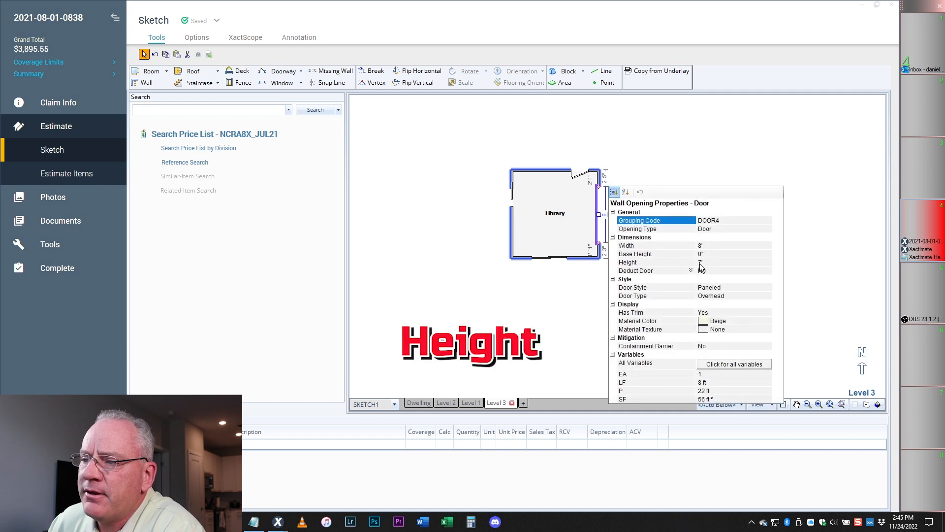
left_click(700, 263)
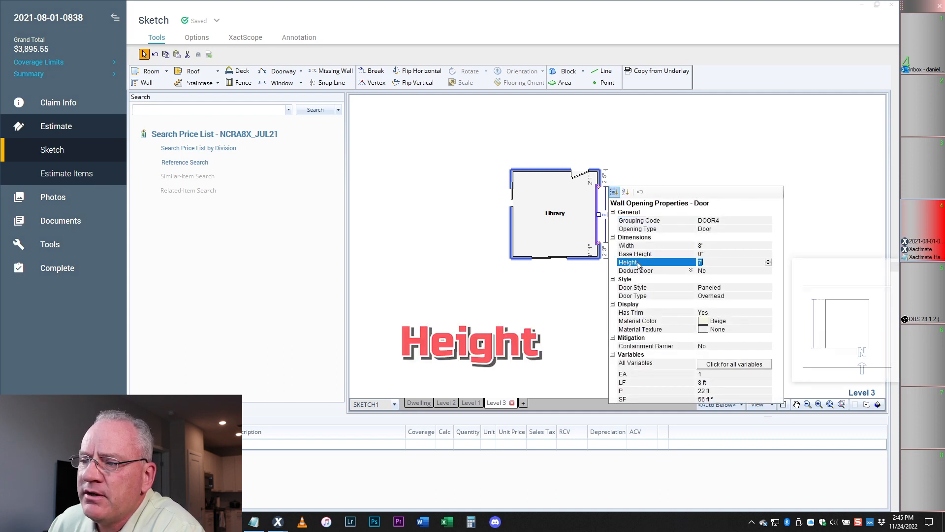
left_click(704, 245)
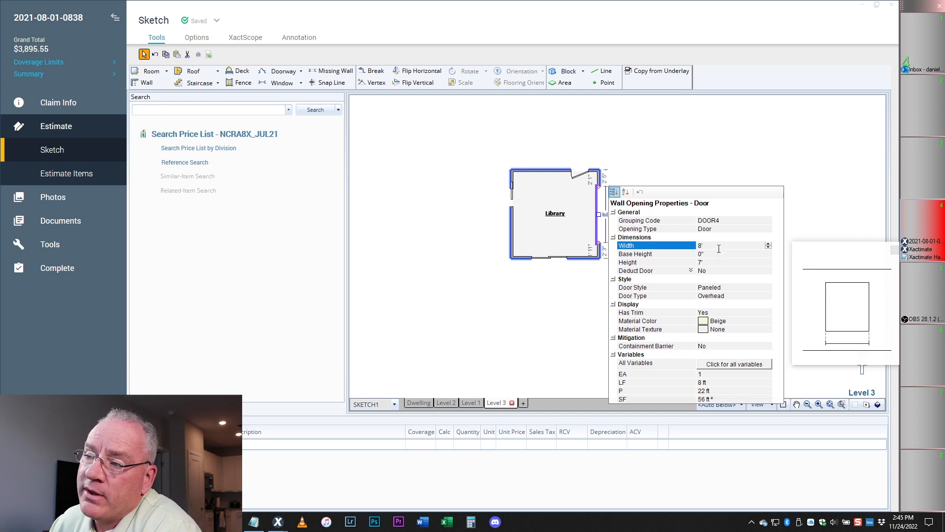
left_click(737, 161)
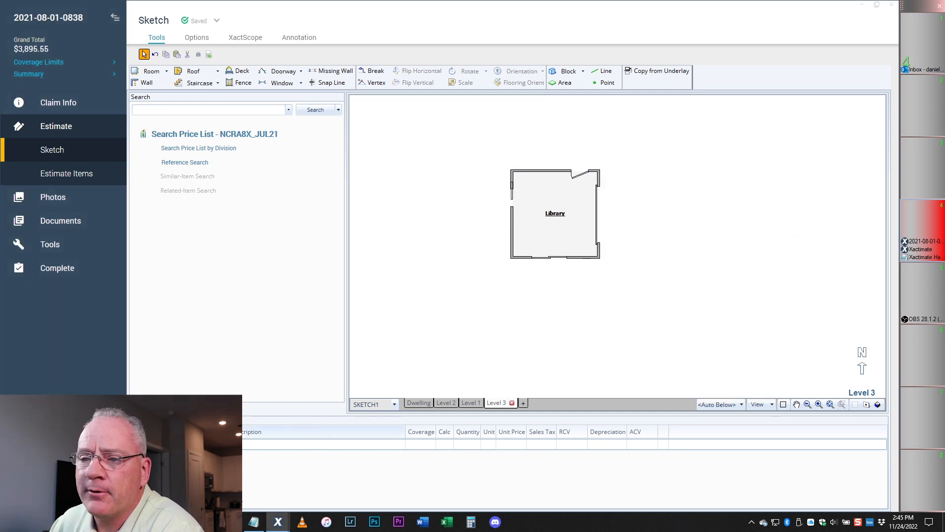
left_click(254, 521)
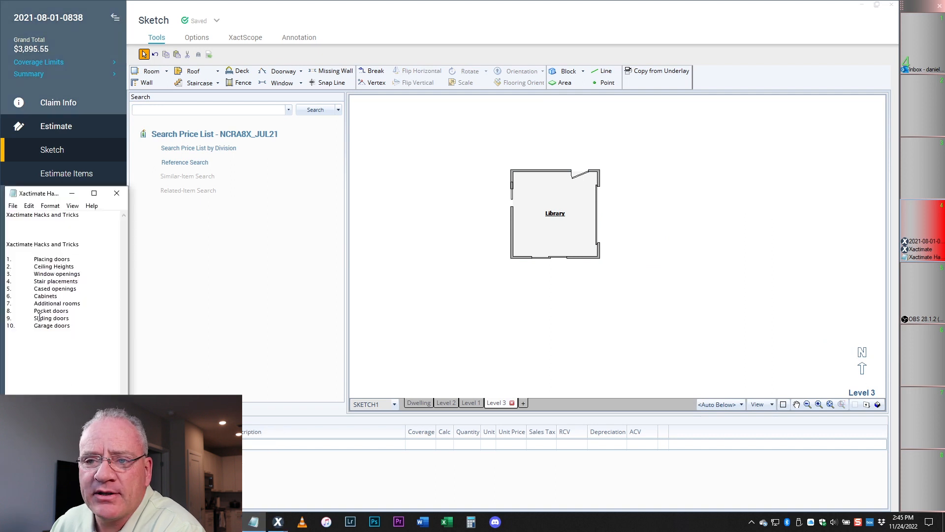
left_click_drag(72, 312, 34, 315)
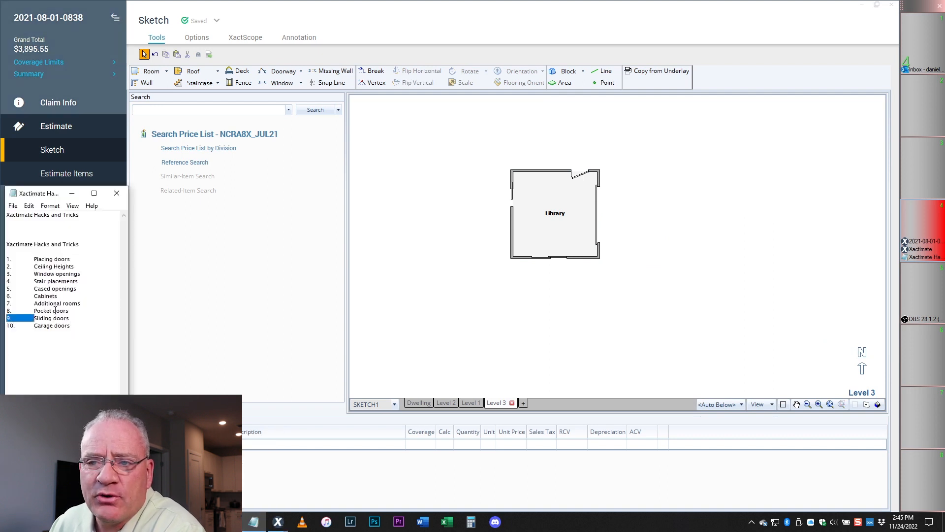
left_click(59, 259)
left_click_drag(73, 259, 28, 259)
left_click(49, 266)
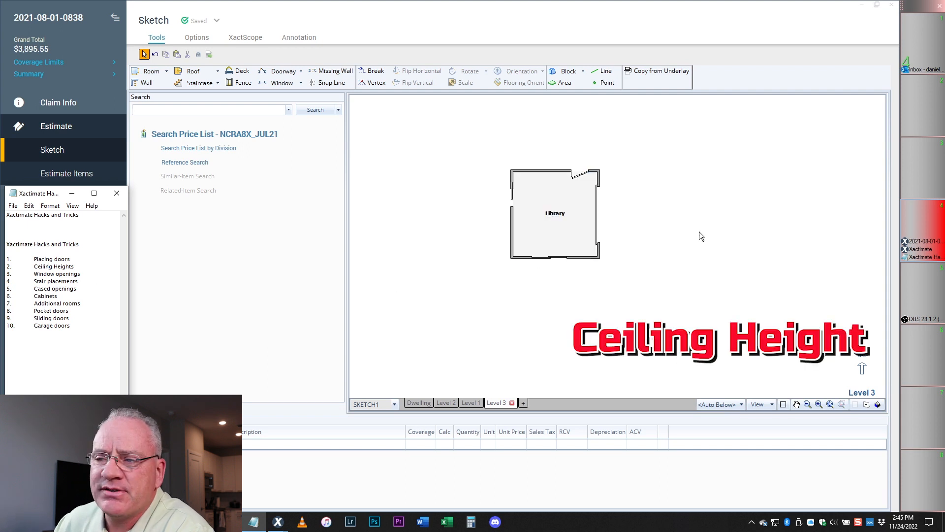
left_click(678, 252)
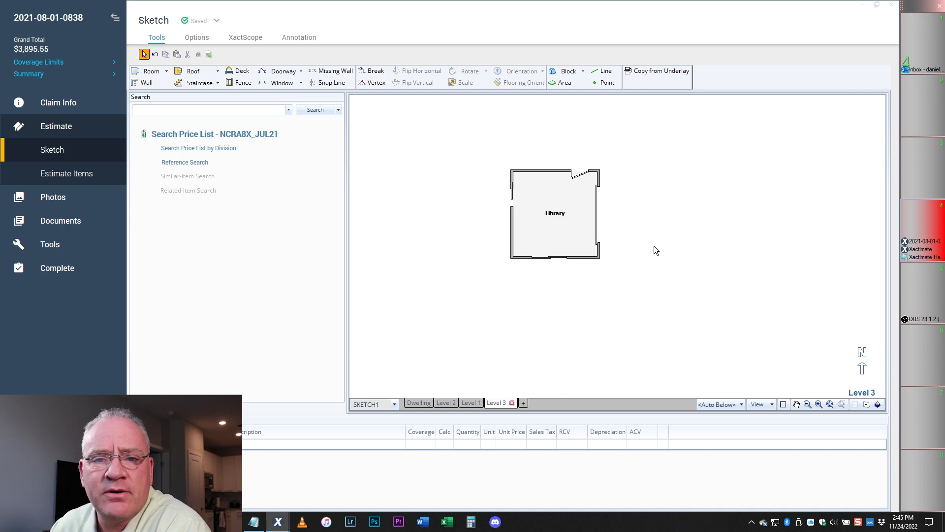
left_click(572, 212)
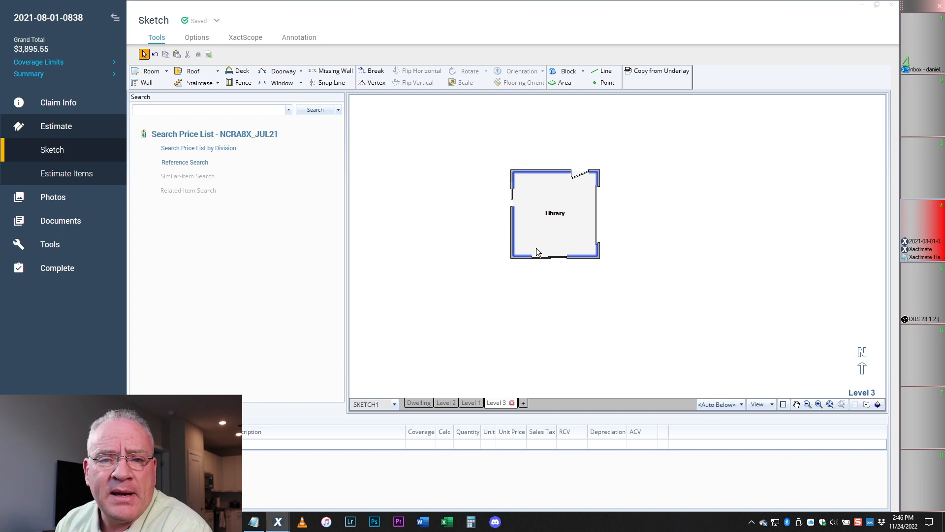
left_click(554, 223)
left_click(615, 163)
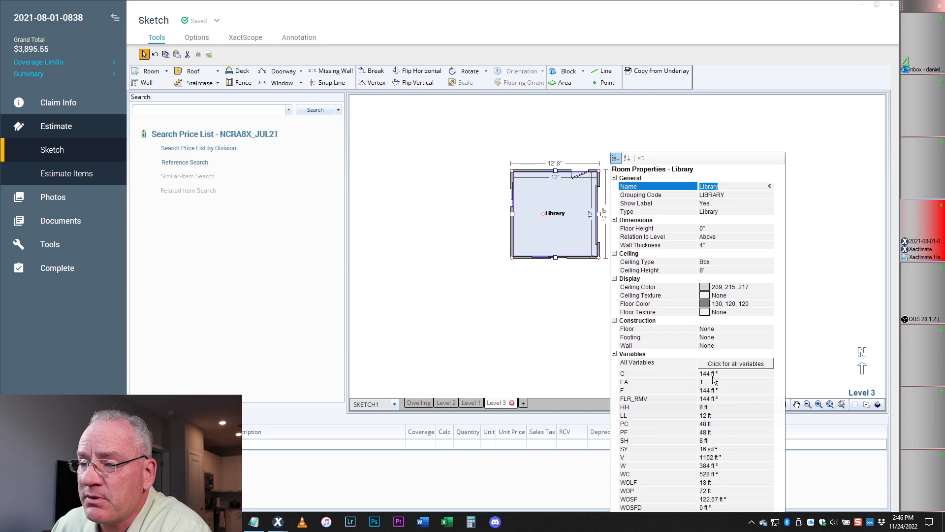
- Change the Library's Ceiling Height to 9', giving 432 ft² walls and 1296 ft³ volume
left_click(714, 466)
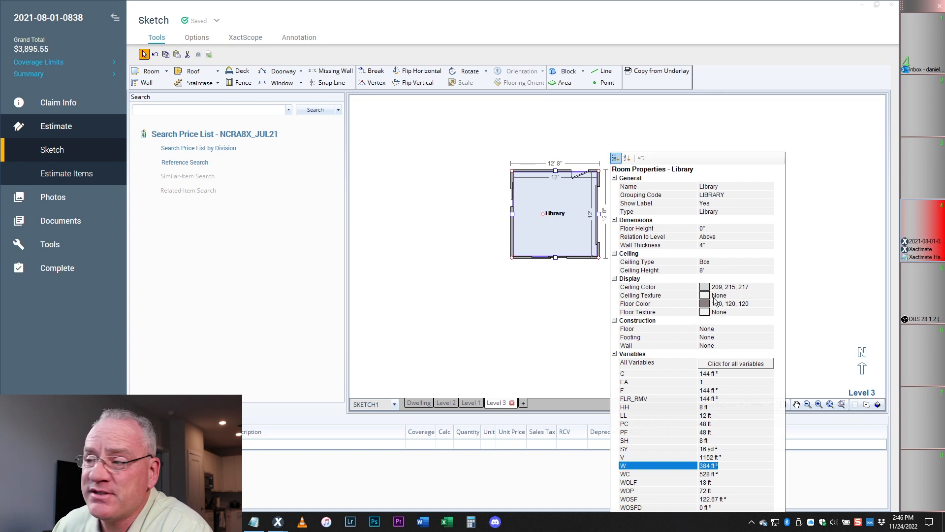
left_click(704, 272)
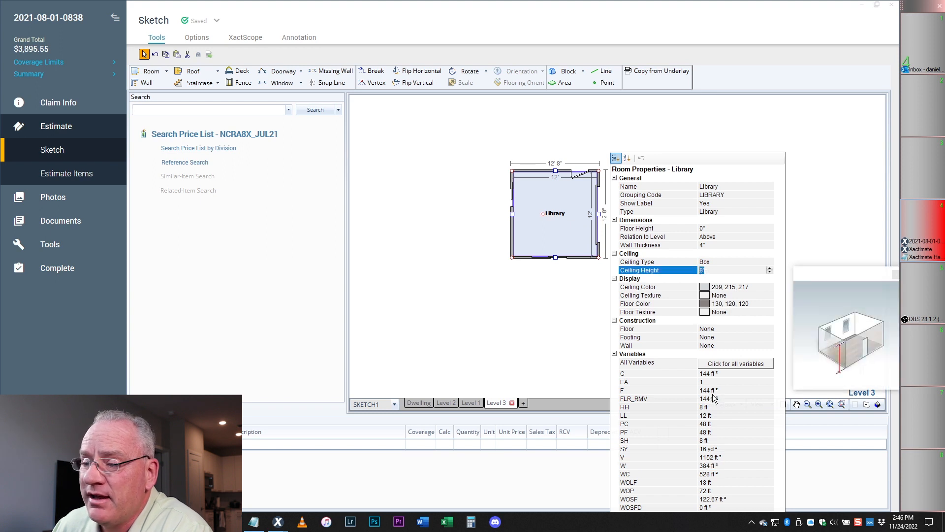
left_click(717, 465)
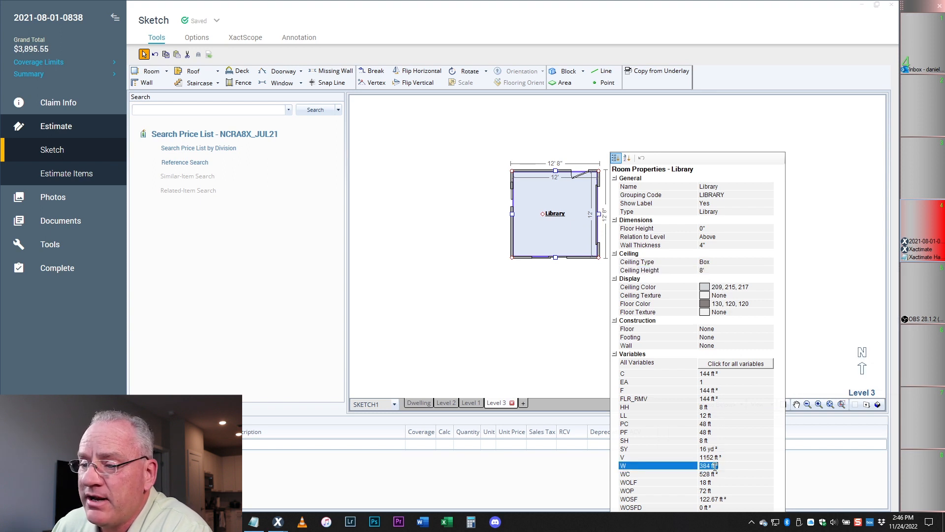
left_click(708, 272)
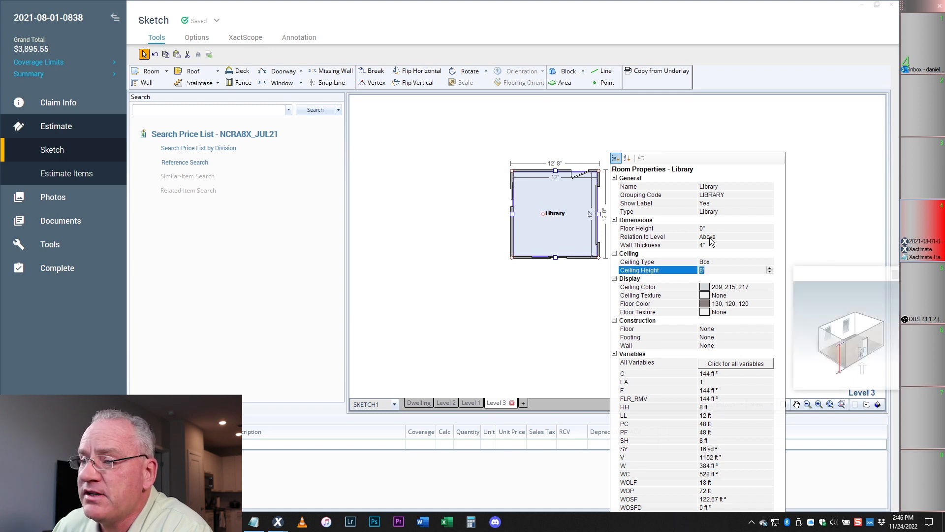
type("9'")
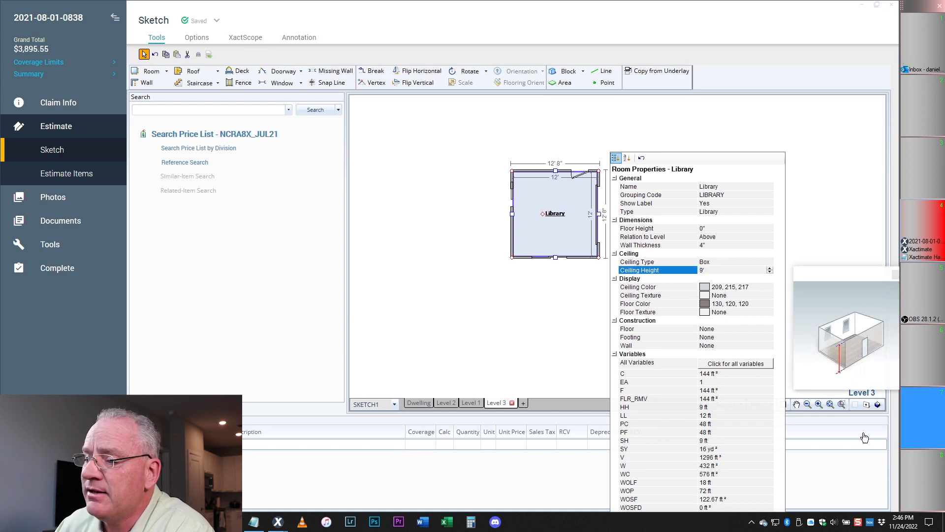
left_click(716, 466)
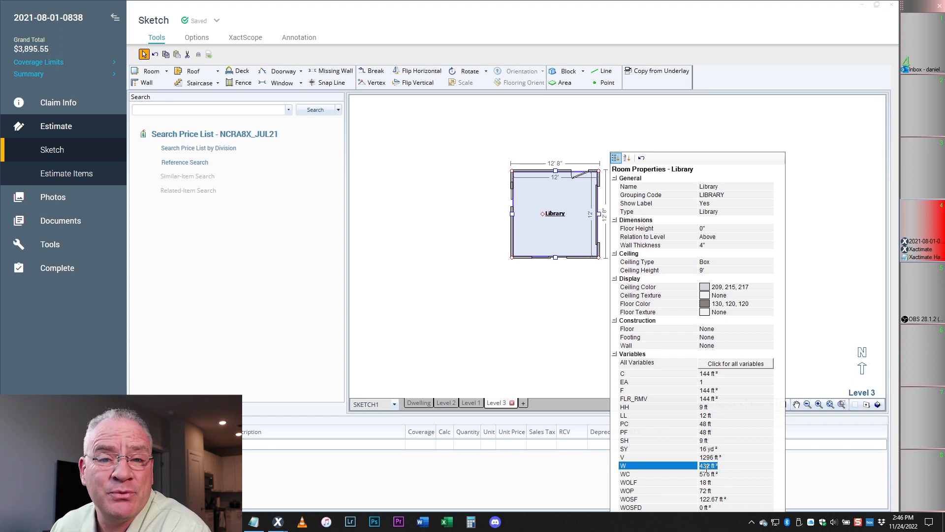
left_click(703, 270)
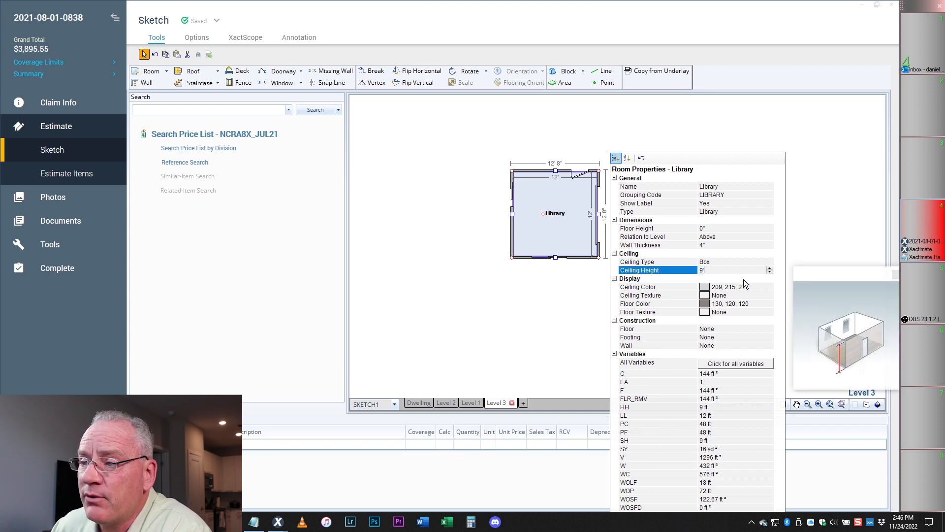
left_click(563, 230)
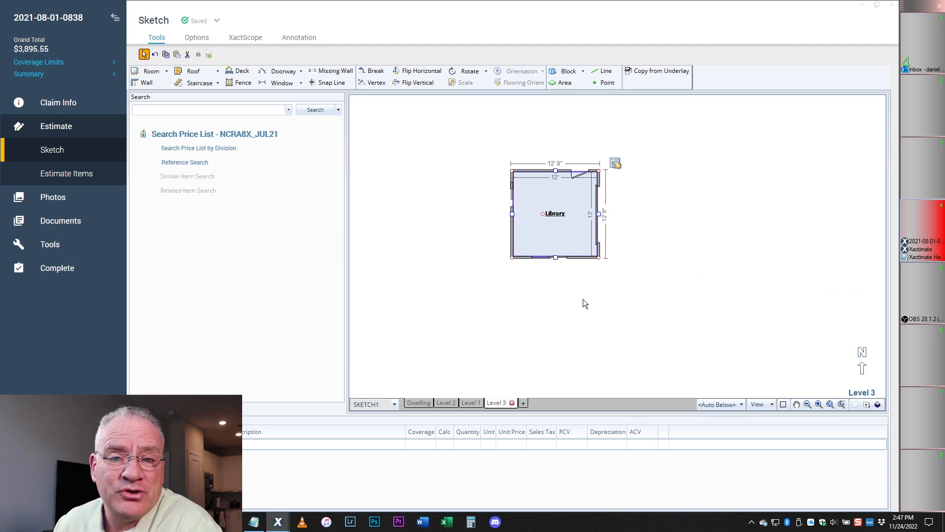
double_click(554, 213)
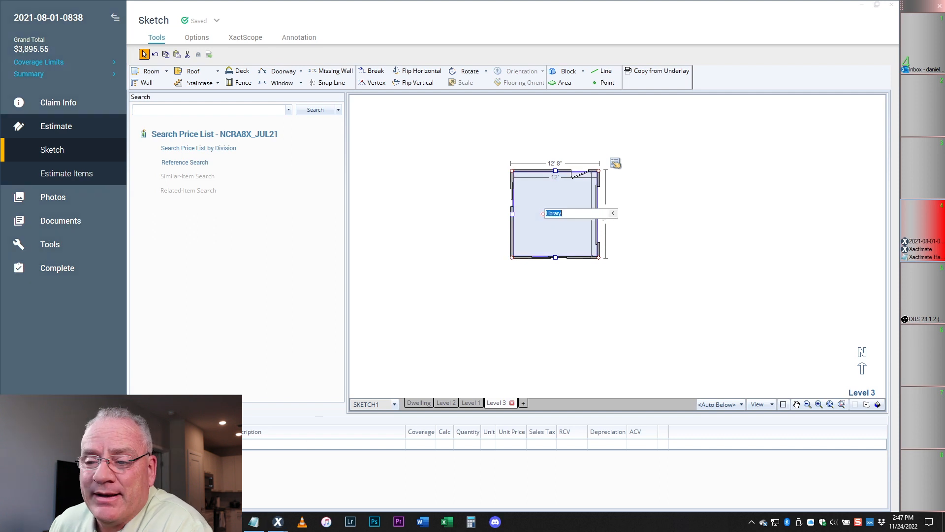
left_click(254, 475)
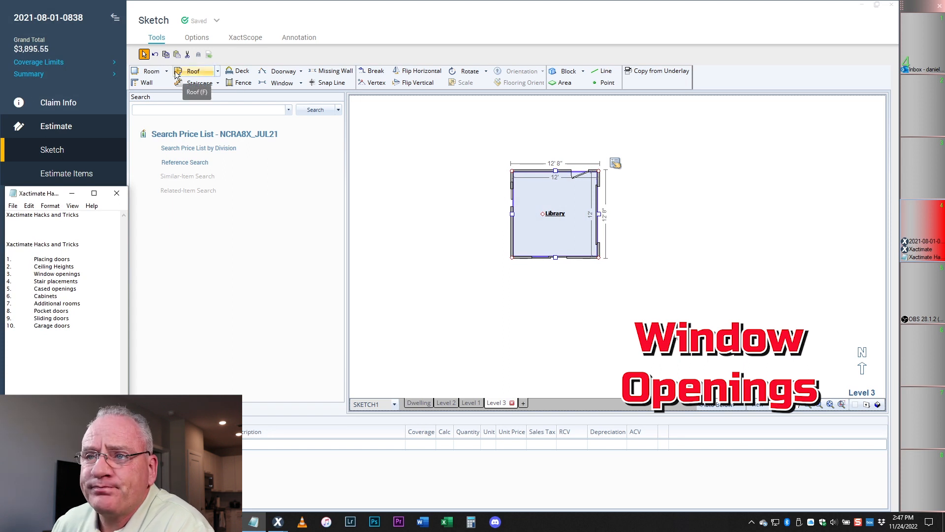
- Draw Room1 right of the Library and stretch it to about 24'11" wide by 20'5" deep
left_click(151, 72)
left_click_drag(661, 184, 682, 210)
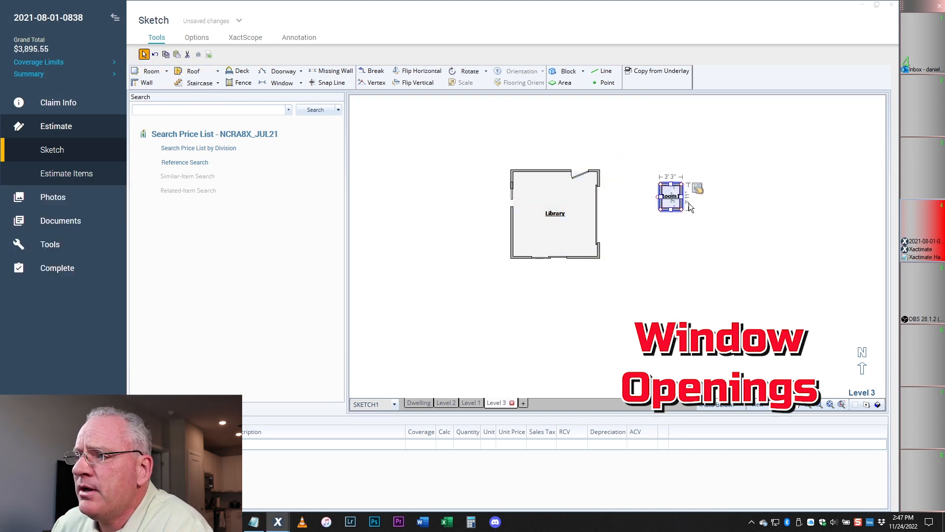
left_click(669, 209)
left_click_drag(670, 208, 671, 325)
left_click(681, 253)
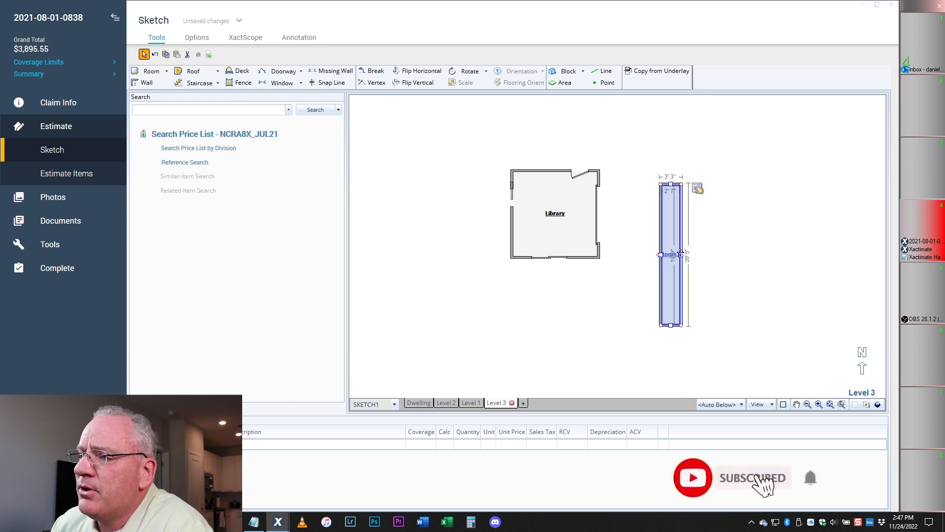
left_click_drag(681, 253, 833, 254)
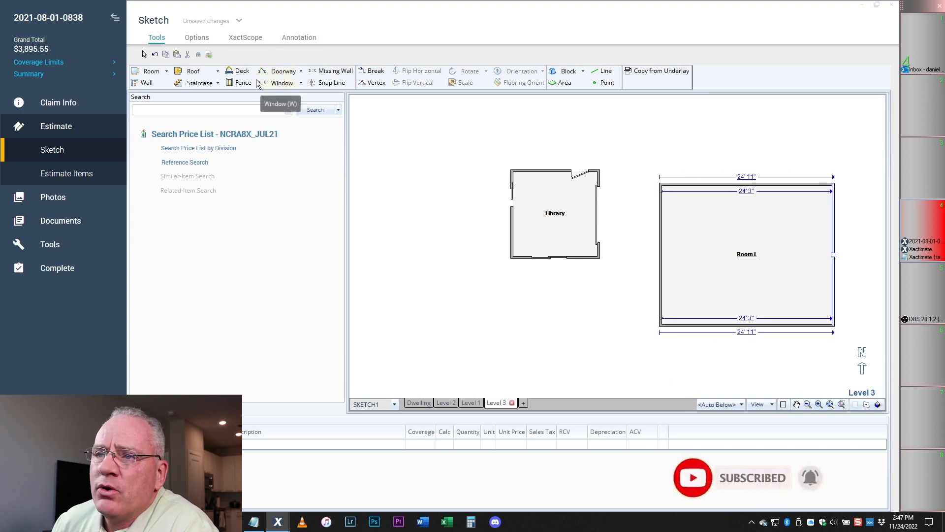
left_click(301, 83)
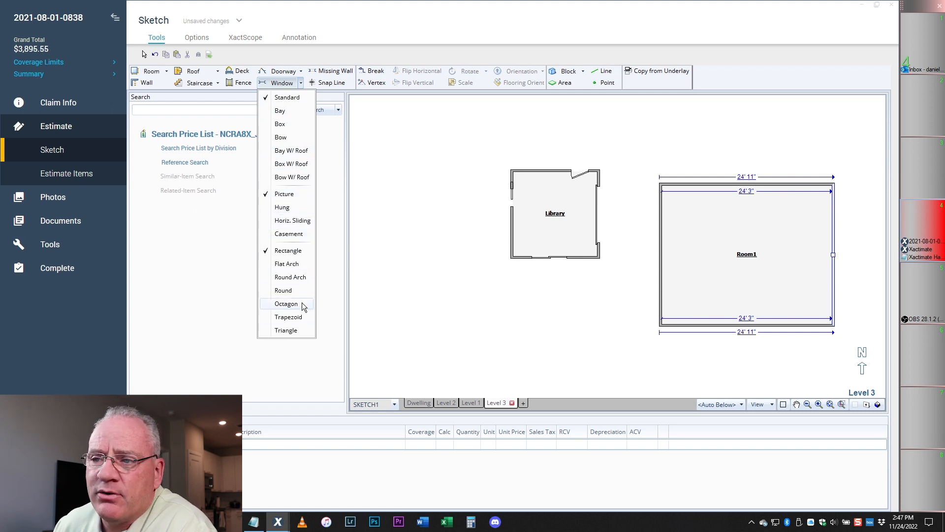
left_click(300, 82)
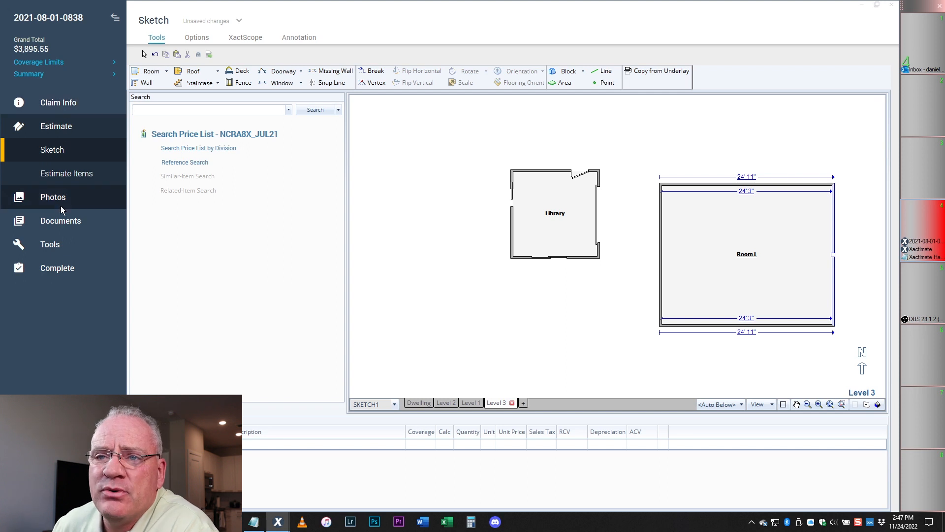
left_click(57, 247)
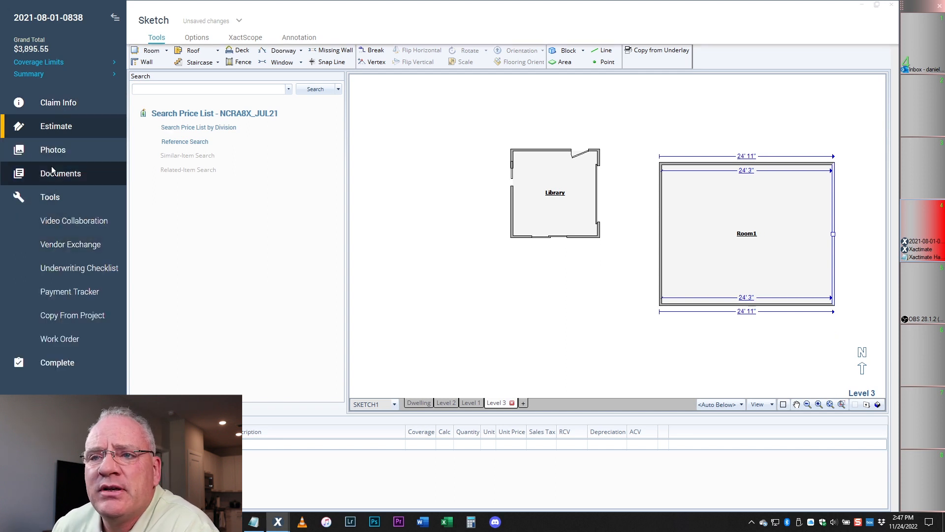
left_click(916, 248)
left_click(153, 150)
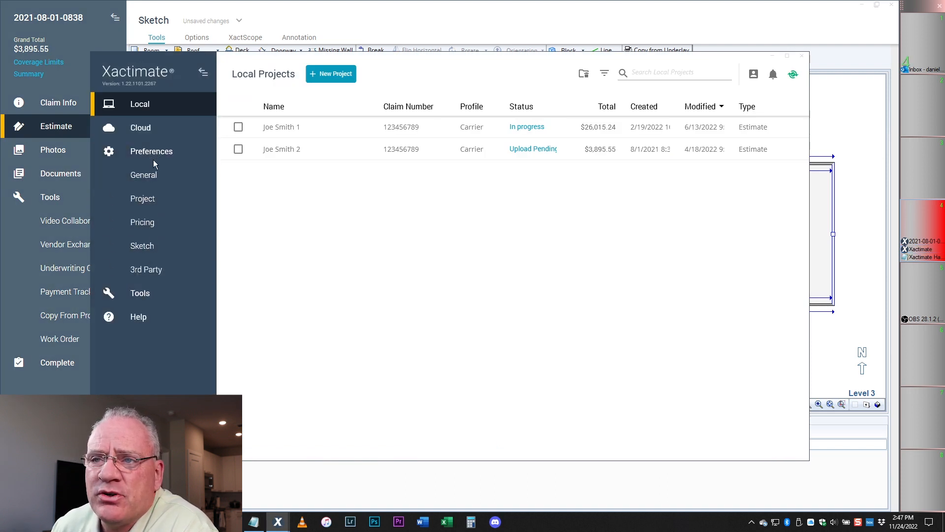
left_click(150, 179)
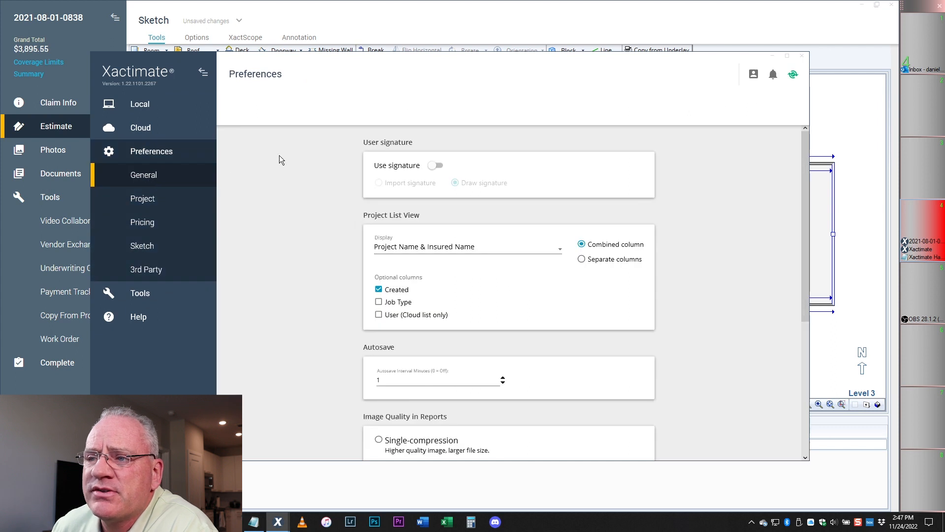
scroll(400, 331, "down", 5)
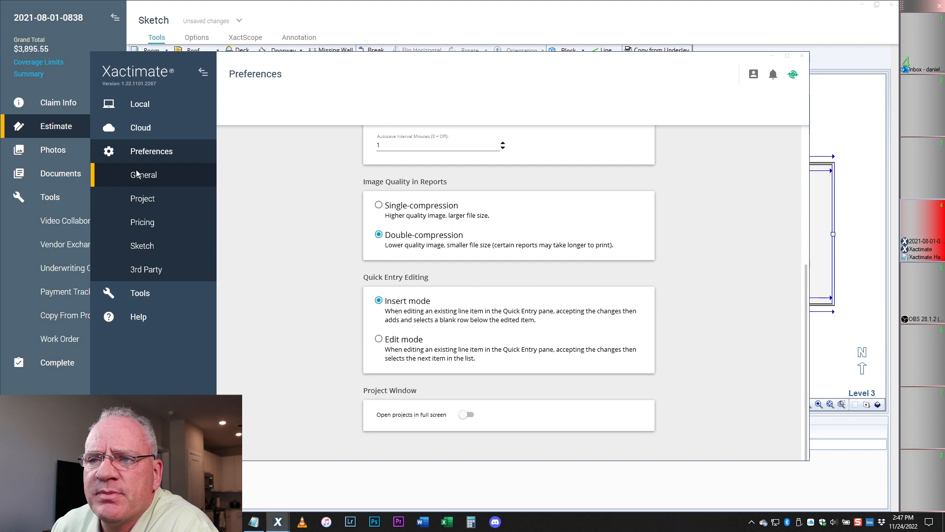
left_click(141, 202)
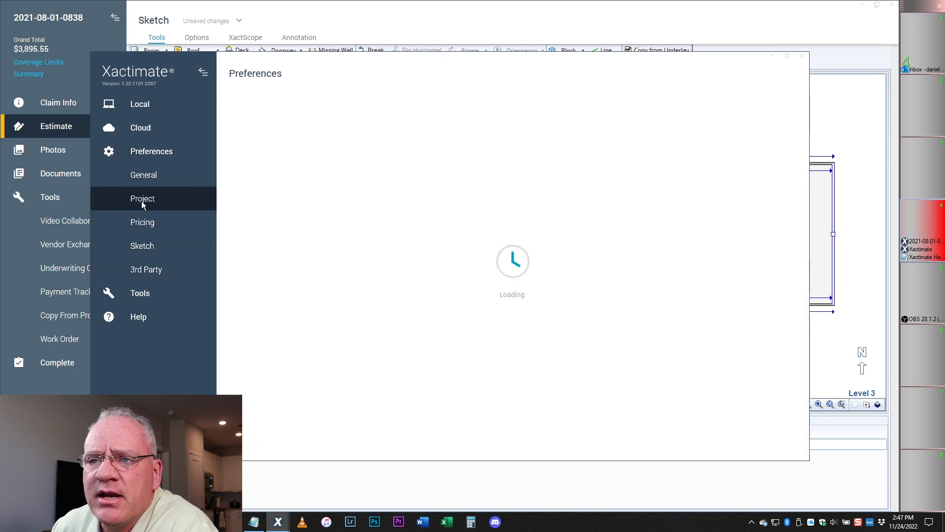
scroll(365, 295, "down", 6)
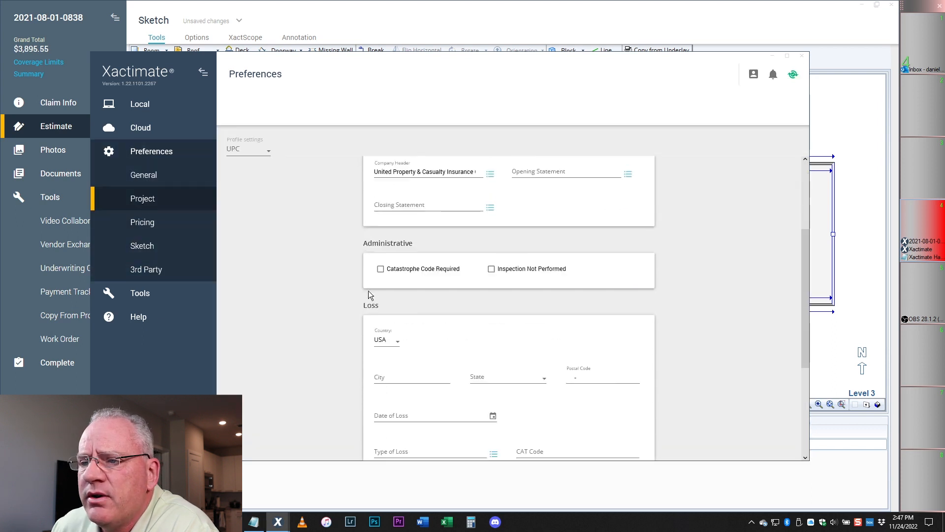
left_click(150, 249)
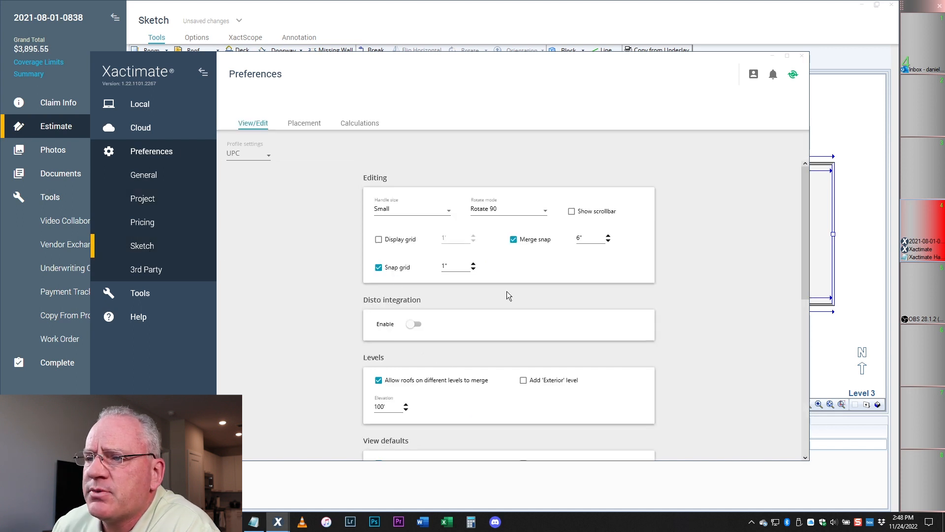
scroll(507, 291, "down", 6)
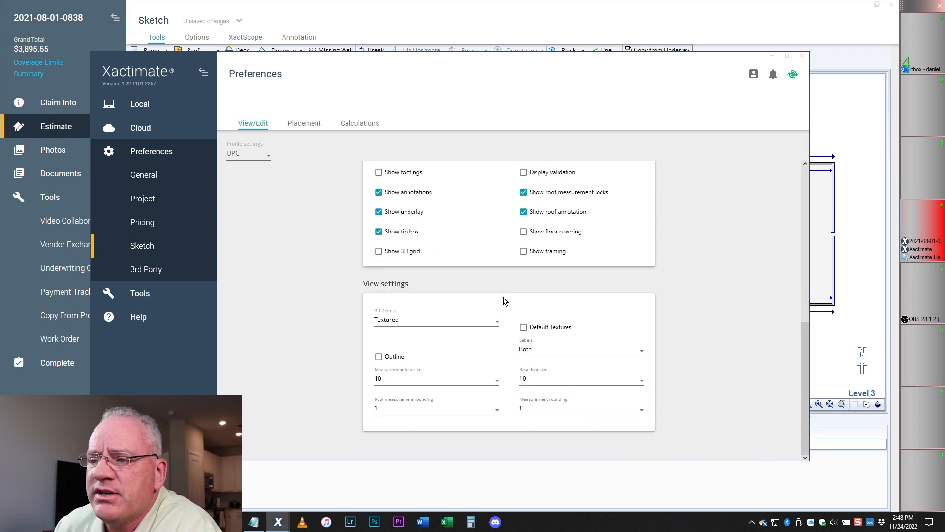
scroll(459, 347, "up", 6)
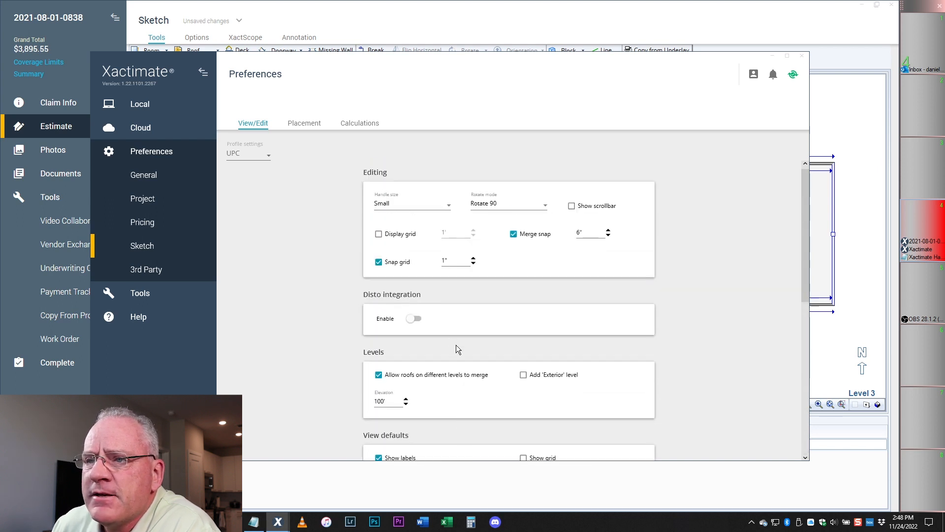
left_click(301, 124)
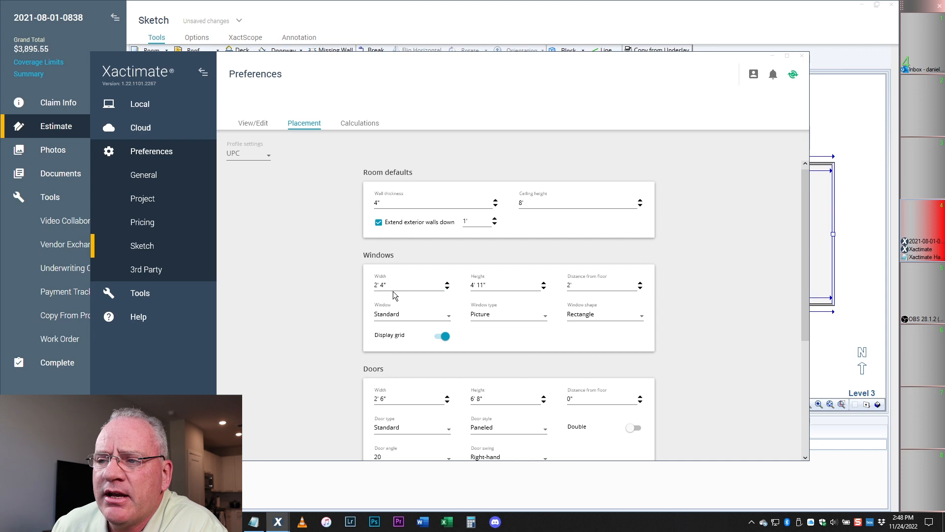
left_click_drag(388, 286, 377, 291)
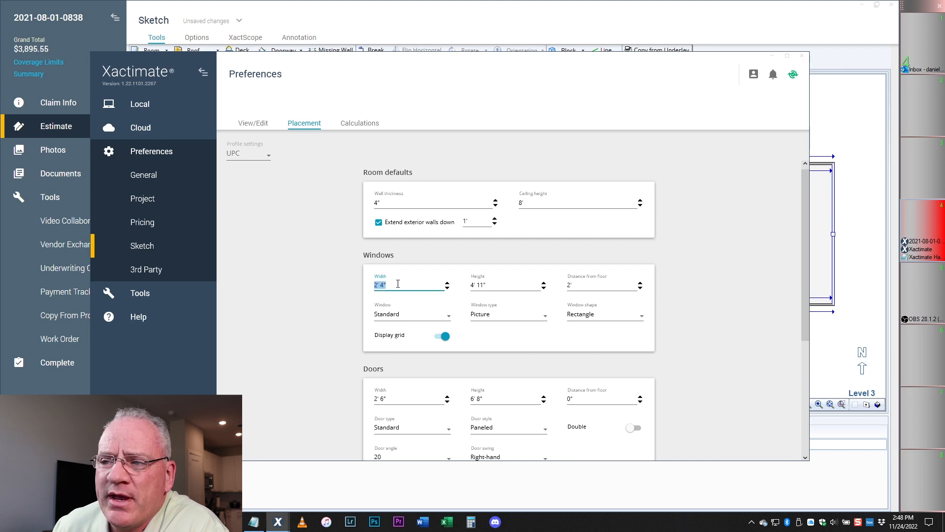
left_click(477, 286)
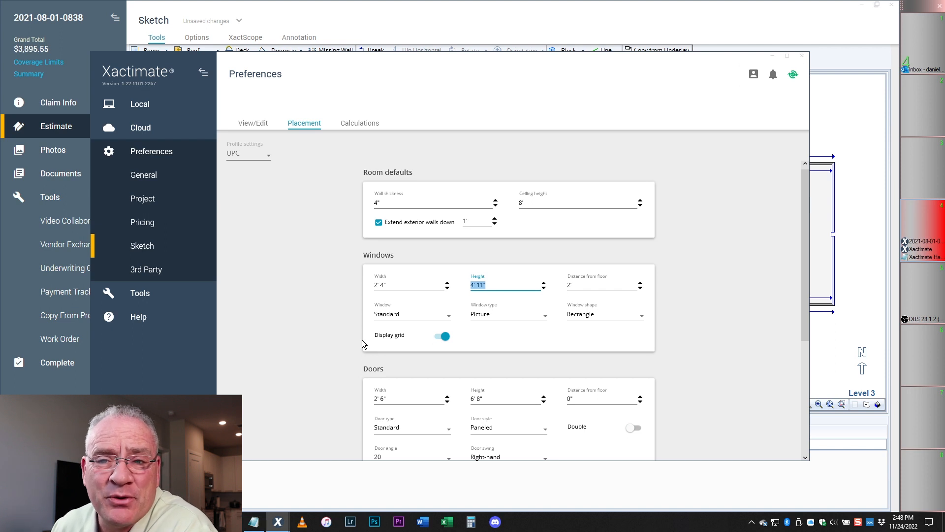
left_click(402, 286)
left_click(506, 282)
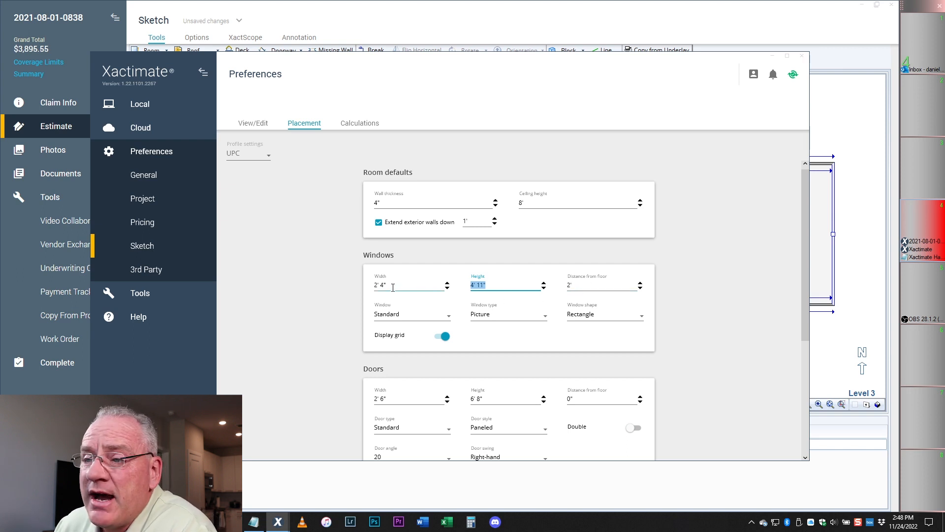
left_click(906, 242)
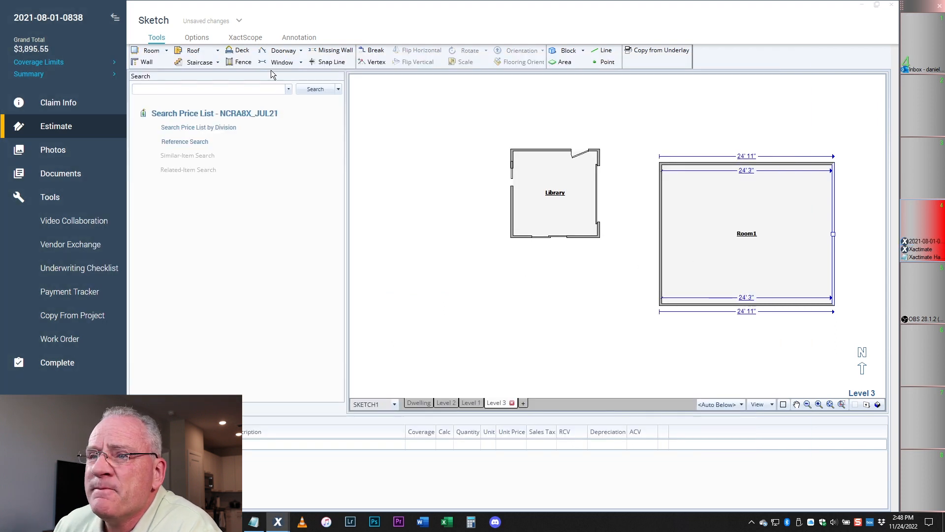
- Place a 2'4" window near Room1's top-left corner and inspect it in the 3D view
left_click(278, 61)
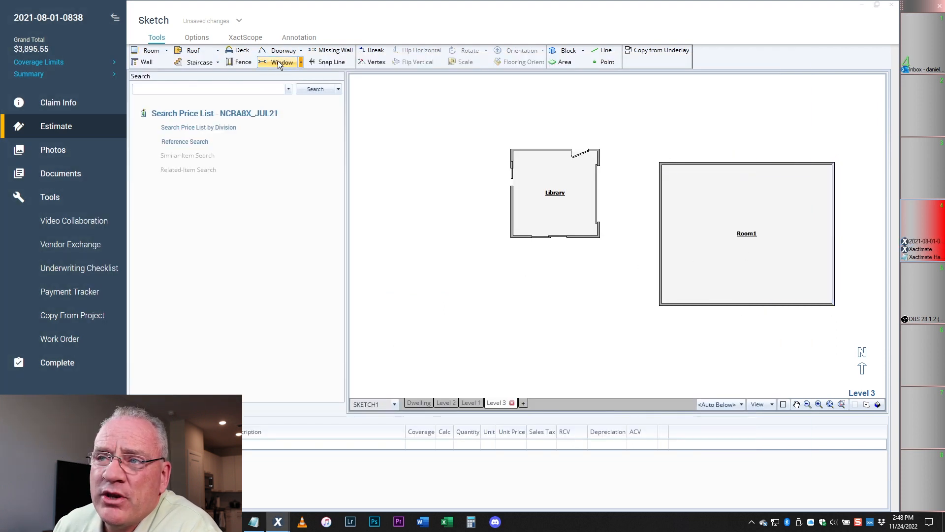
left_click(693, 164)
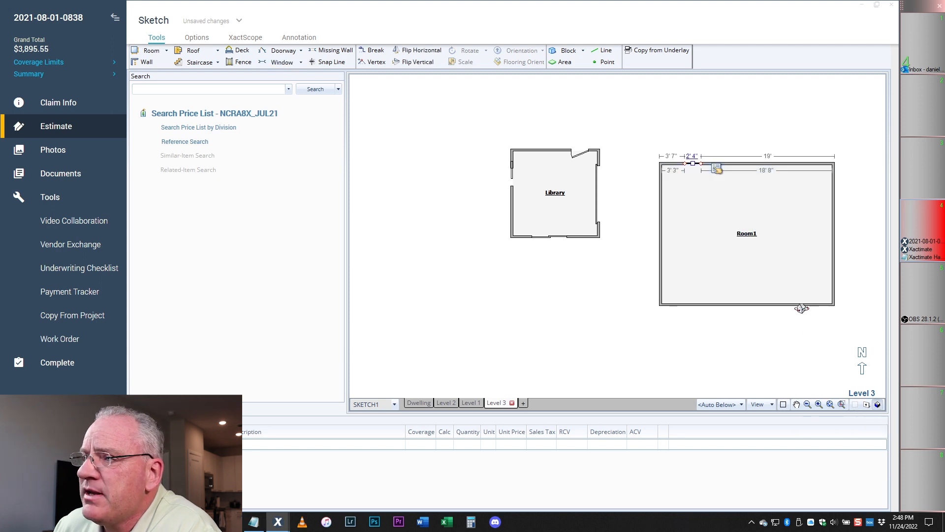
left_click_drag(770, 310, 717, 180)
scroll(724, 266, "up", 4)
mouse_move(723, 265)
left_mouse_down()
mouse_move(764, 233)
mouse_move(826, 287)
mouse_move(784, 286)
mouse_move(885, 306)
mouse_move(891, 272)
mouse_move(816, 285)
mouse_move(822, 311)
mouse_move(819, 281)
mouse_move(819, 291)
left_mouse_up()
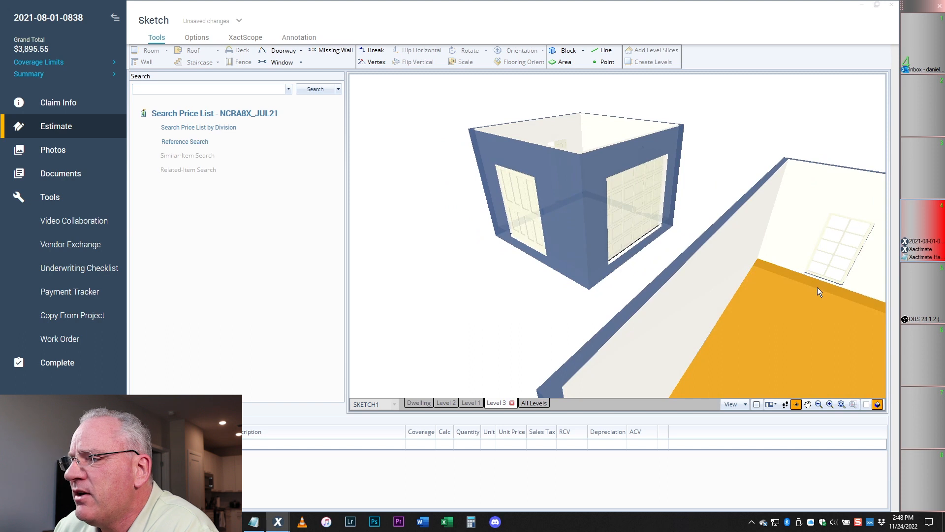
left_click(866, 403)
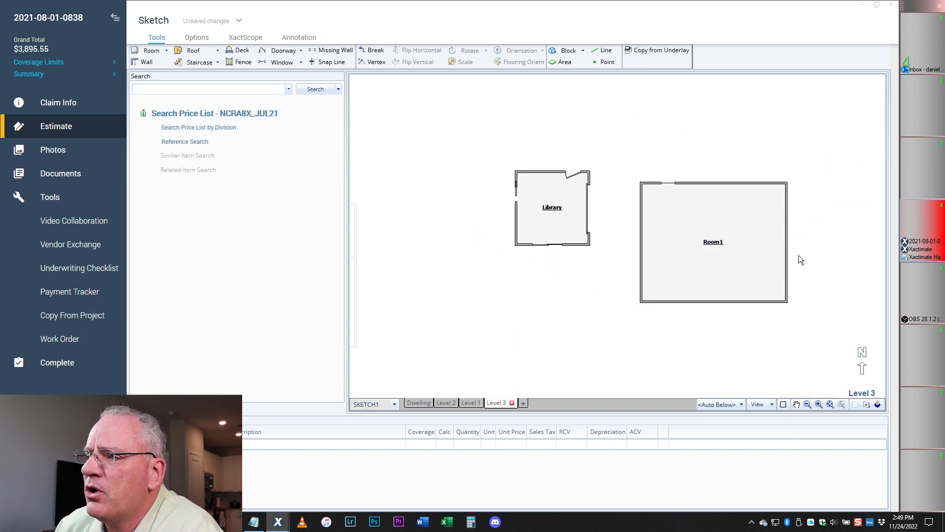
scroll(799, 255, "up", 3)
left_click(536, 113)
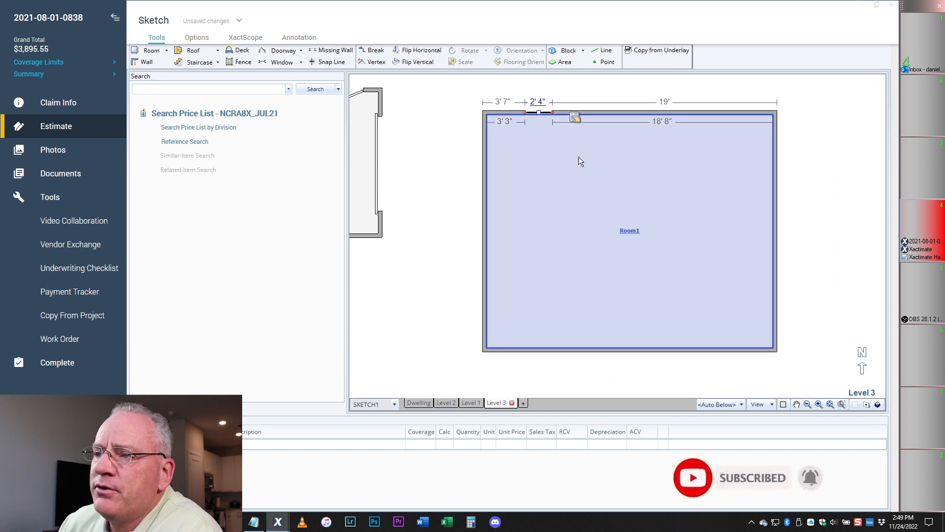
scroll(591, 212, "down", 3)
scroll(637, 170, "up", 4)
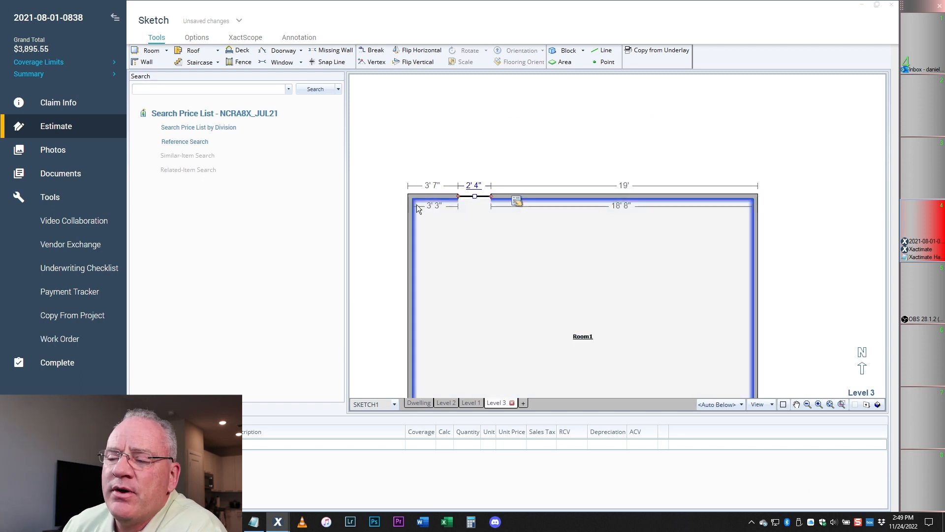
- Add two more windows to Room1's top wall, mid-way and at the right end
left_click(280, 62)
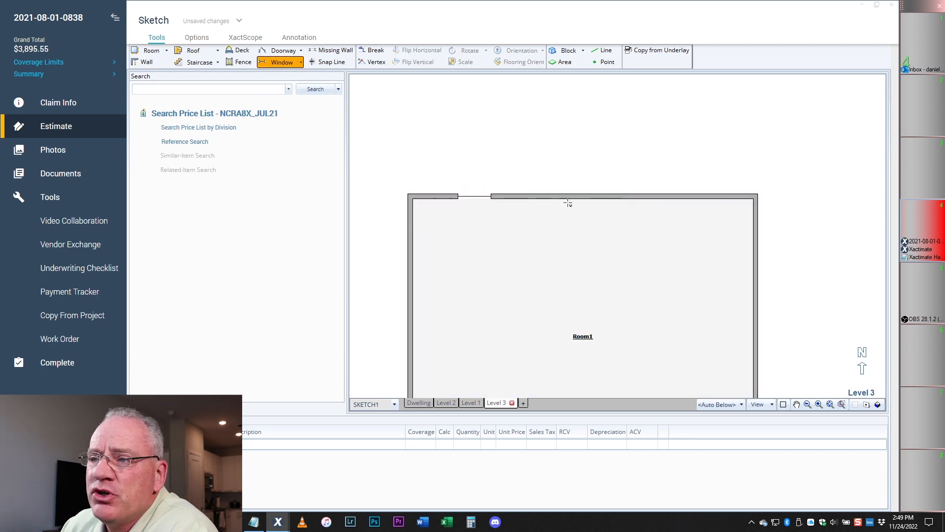
left_click(603, 196)
left_click(289, 63)
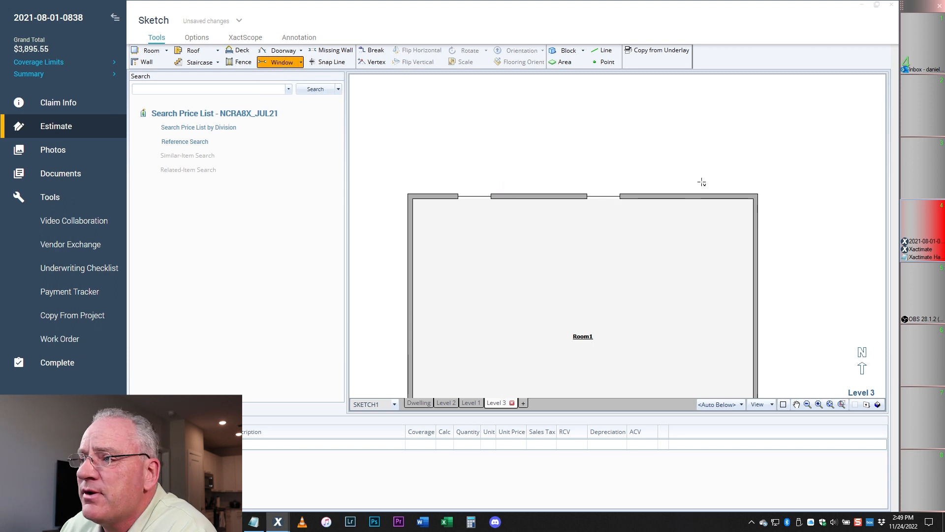
left_click(722, 196)
scroll(629, 228, "down", 2)
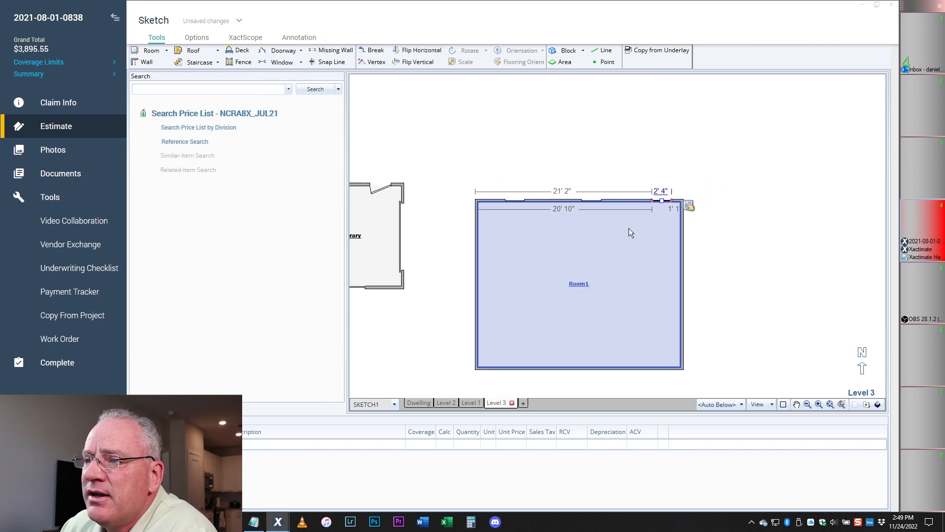
- Place three windows down Room1's left wall
left_click(283, 62)
left_click(450, 230)
left_click(282, 62)
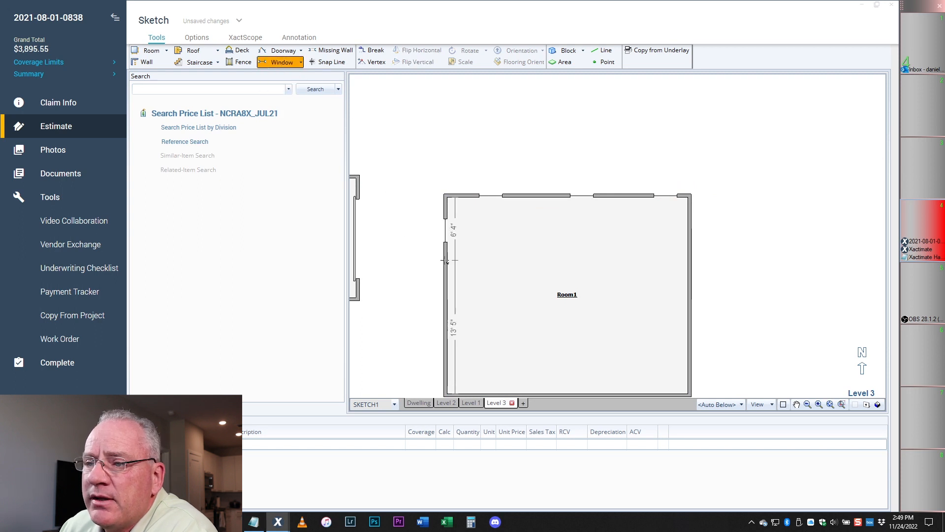
left_click(446, 255)
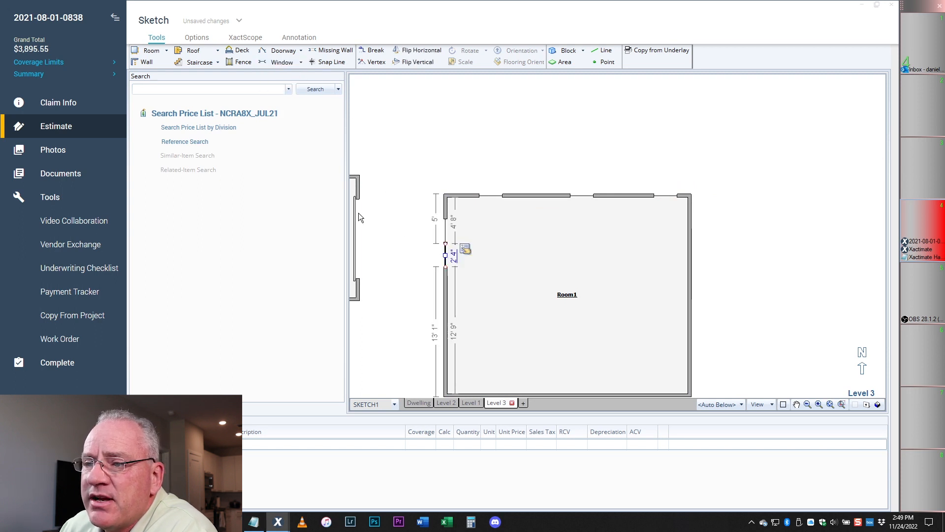
left_click(290, 63)
left_click(446, 281)
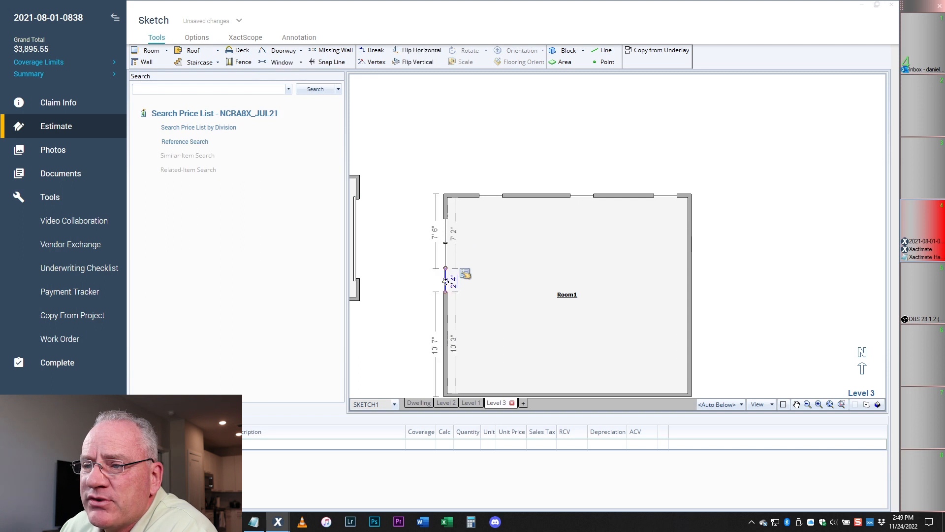
- Review Room1 and its windows in 3D, return to Plan View, and bring up the hacks-and-tricks list
left_click(509, 282)
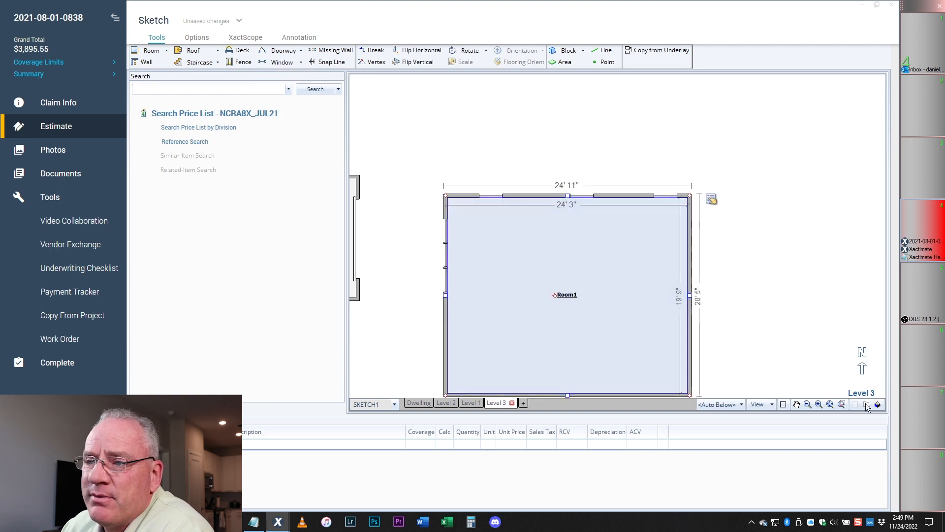
left_click(878, 404)
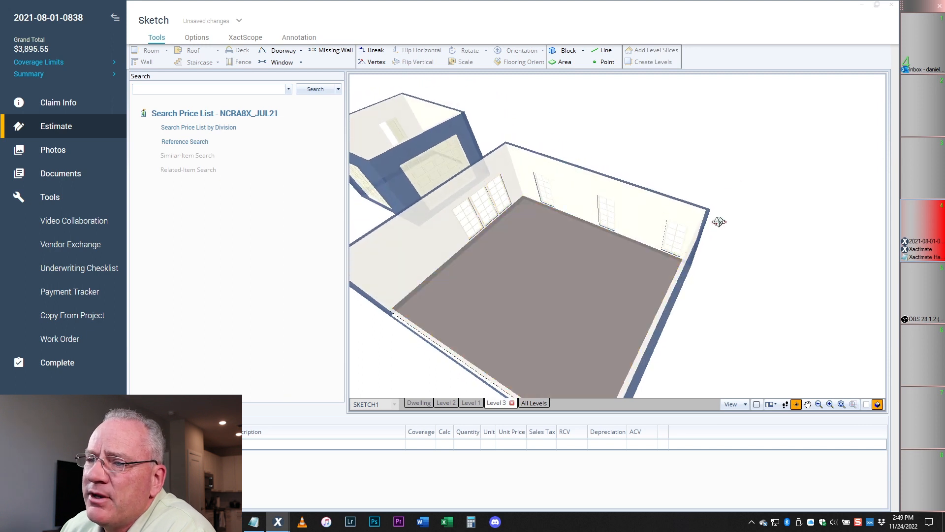
left_click(868, 404)
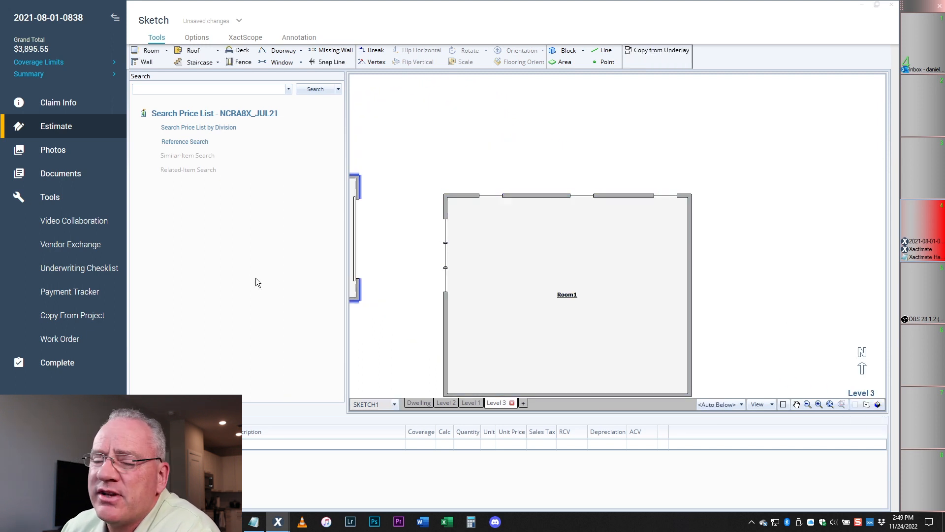
left_click(254, 522)
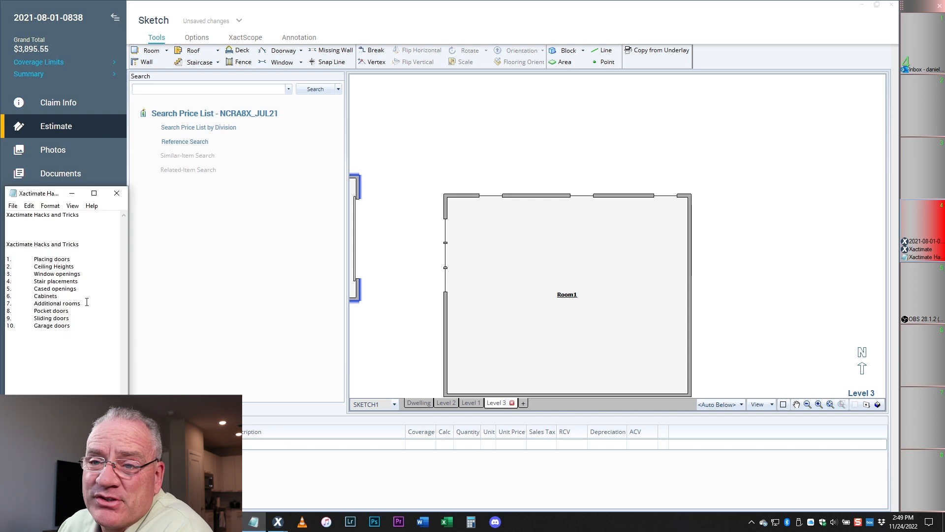
scroll(677, 275, "down", 3)
scroll(686, 278, "up", 5)
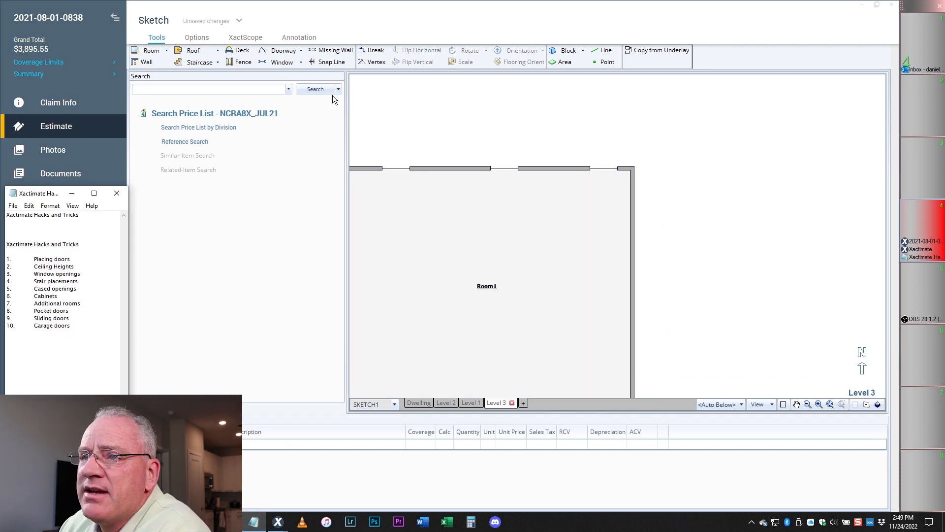
left_click(199, 62)
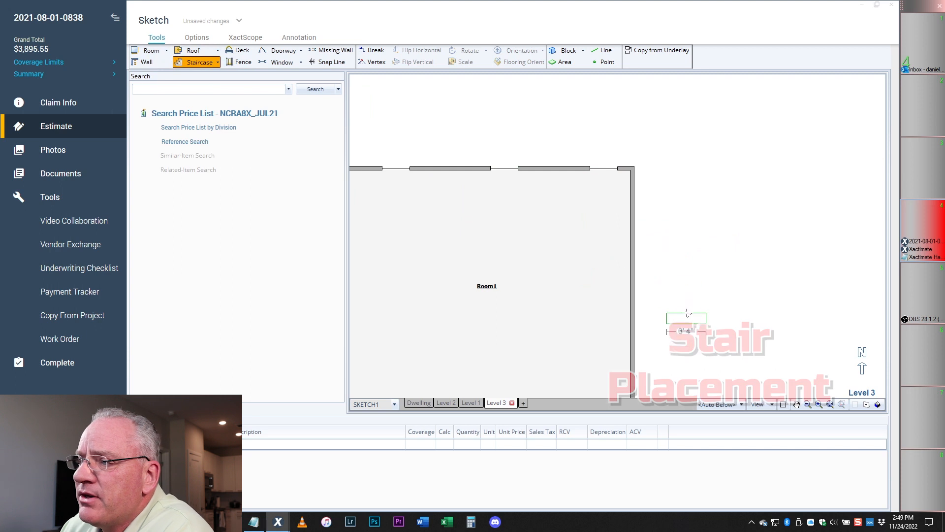
- Draw a staircase about 10'7" long right of Room1, then place an L-shaped staircase below it
scroll(757, 182, "down", 2)
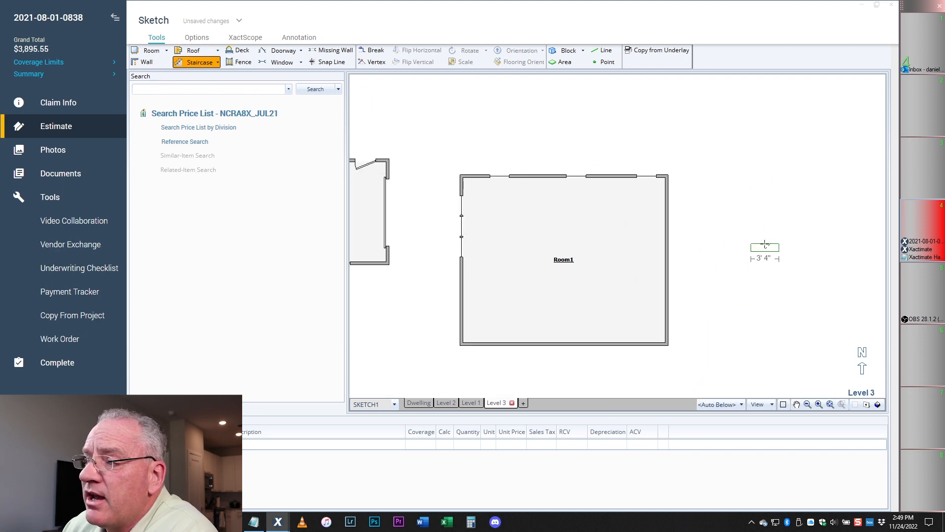
left_click_drag(760, 270, 760, 190)
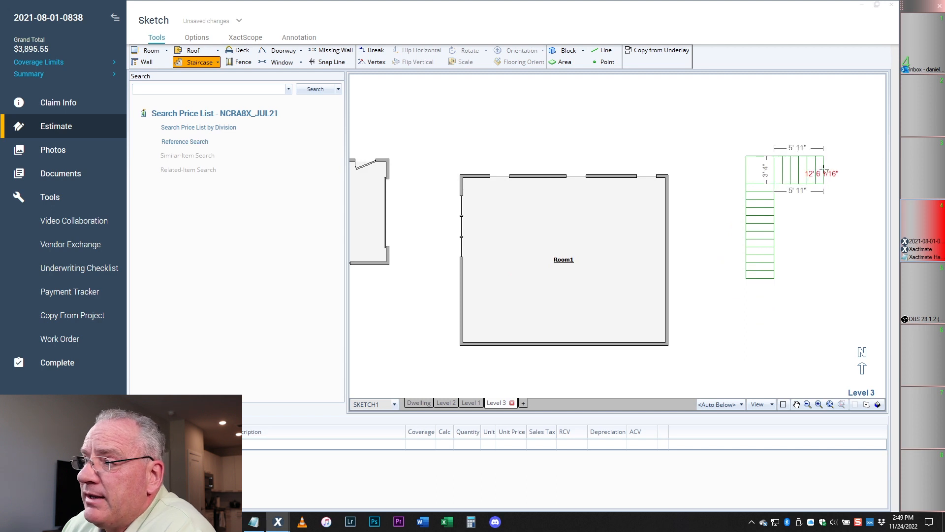
left_click(827, 184)
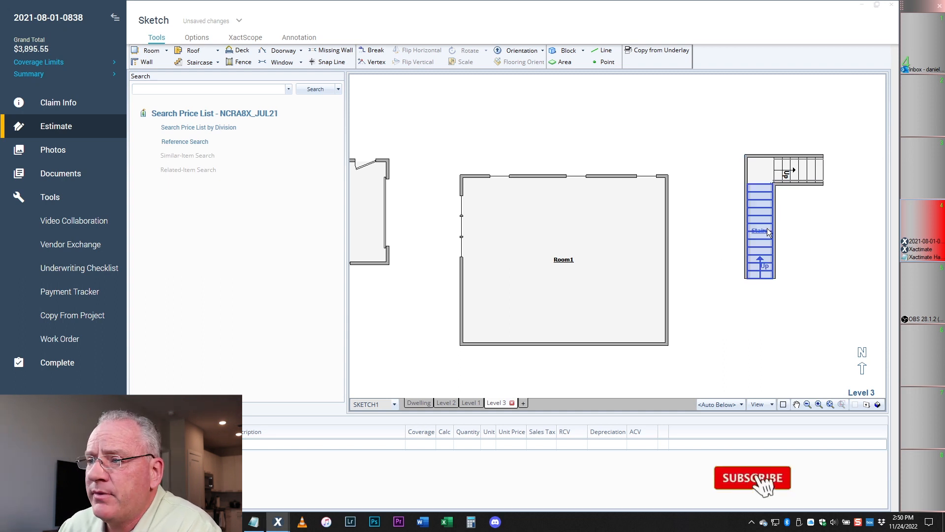
left_click(217, 62)
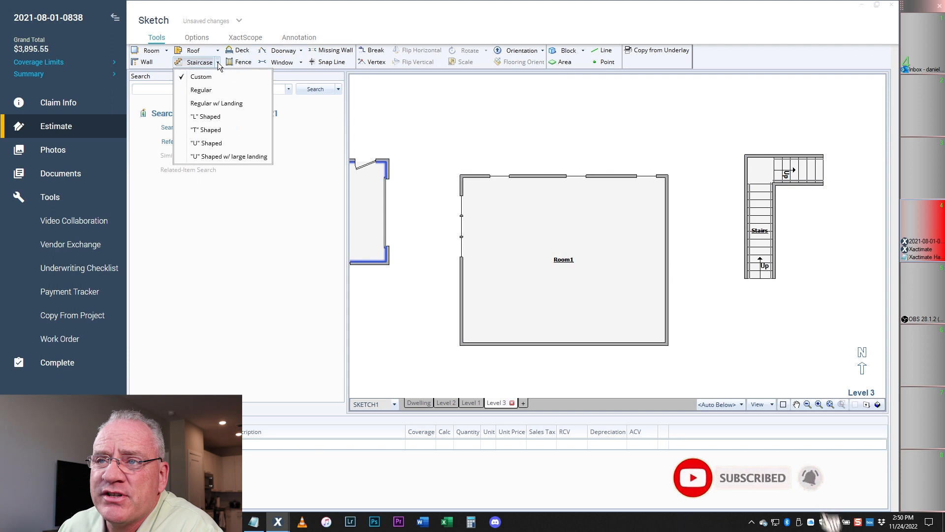
left_click(211, 118)
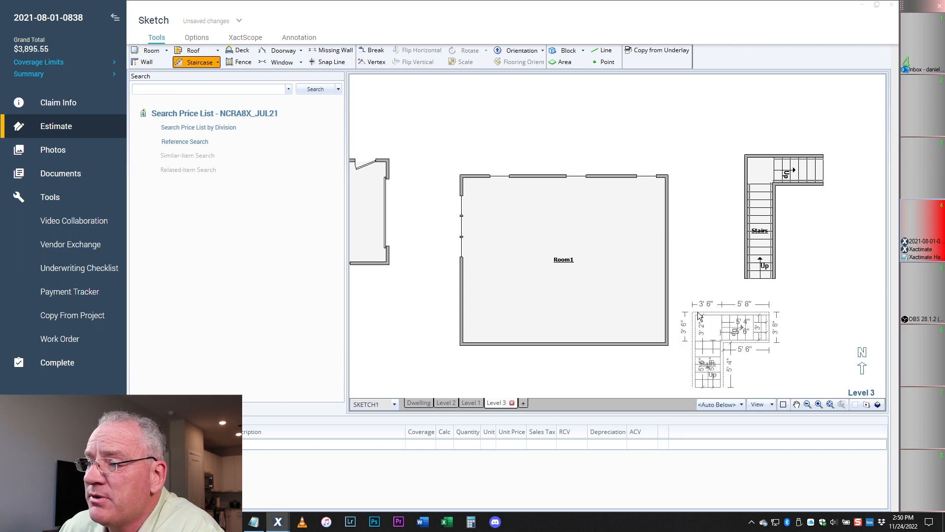
left_click(699, 316)
left_click(823, 310)
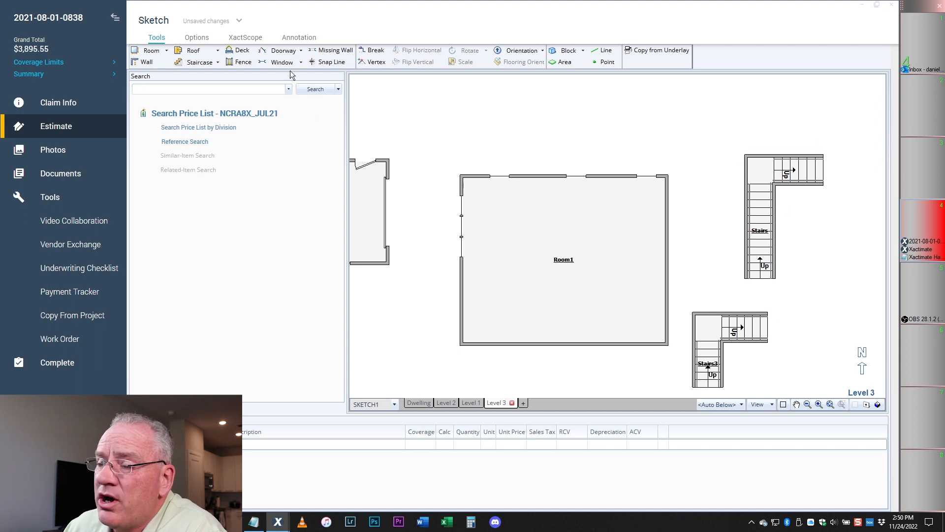
- Switch the Staircase type back to custom and bring up the hacks-and-tricks list
left_click(193, 63)
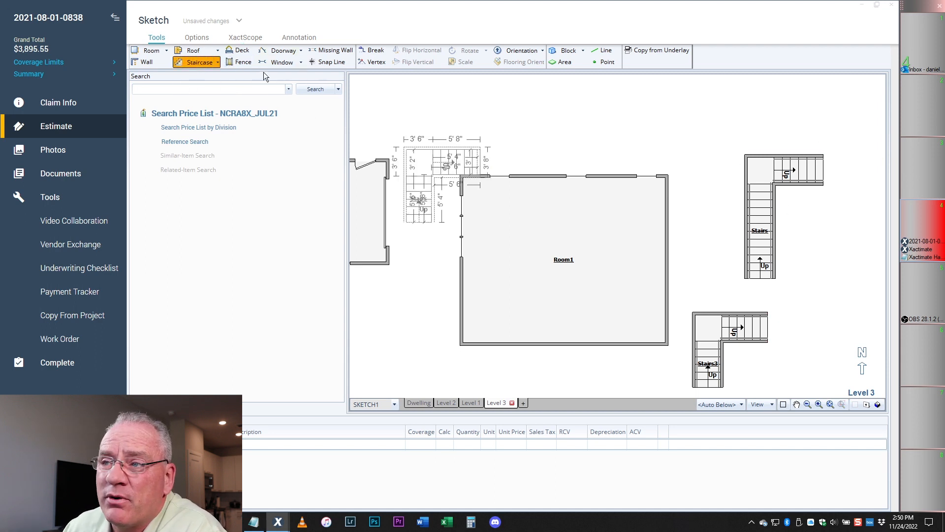
left_click(218, 62)
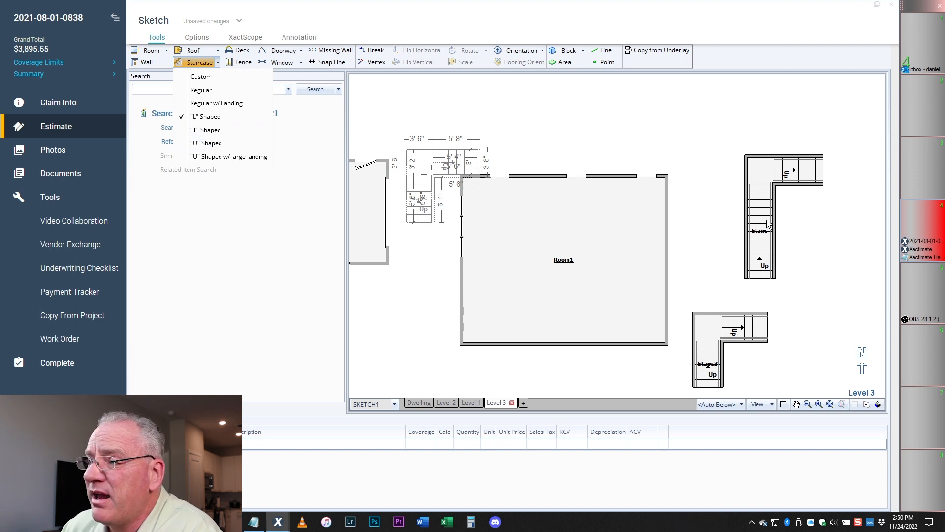
left_click(200, 74)
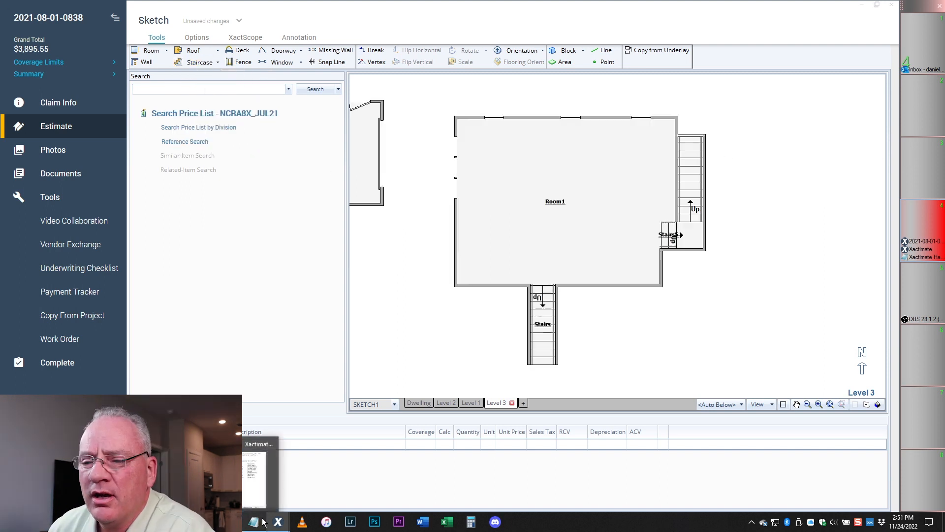
left_click(258, 458)
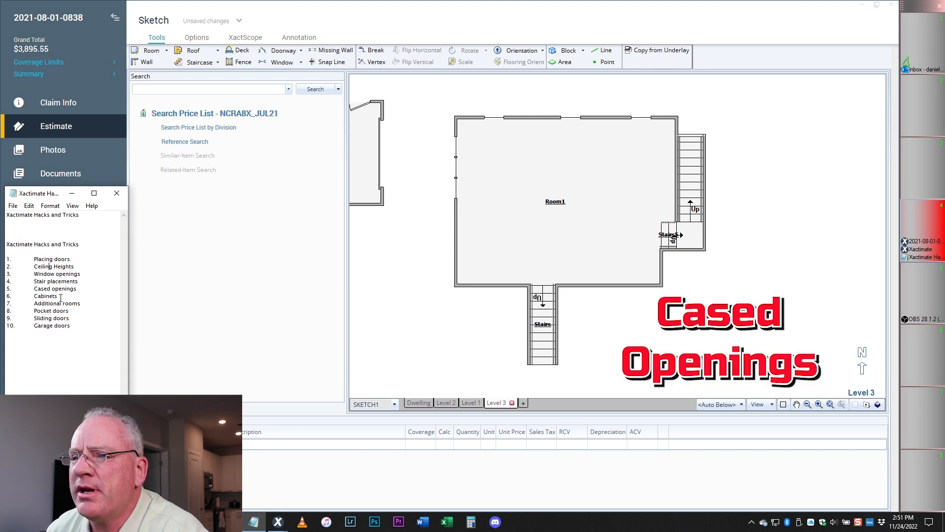
- Place a 4' missing-wall opening in Room1's left wall, then orbit the 3D view to inspect the gap
left_click(332, 55)
left_click(330, 52)
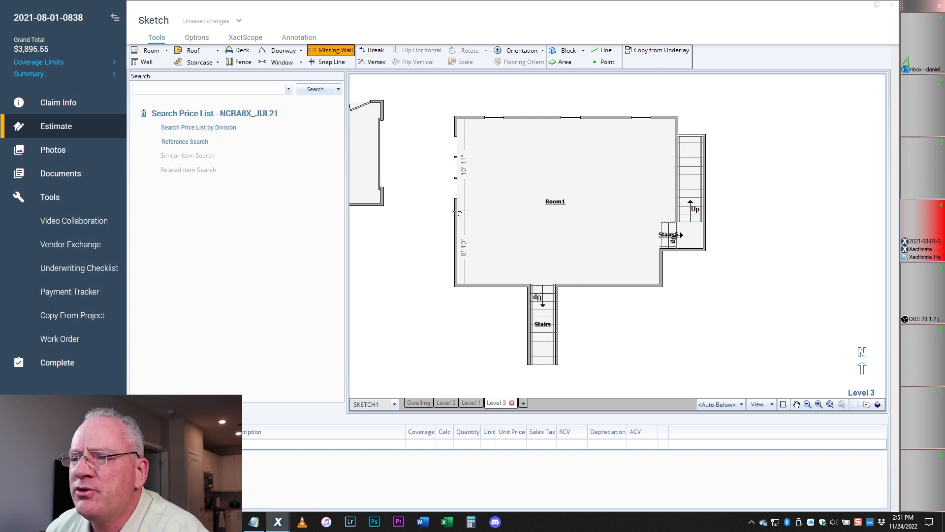
left_click(464, 248)
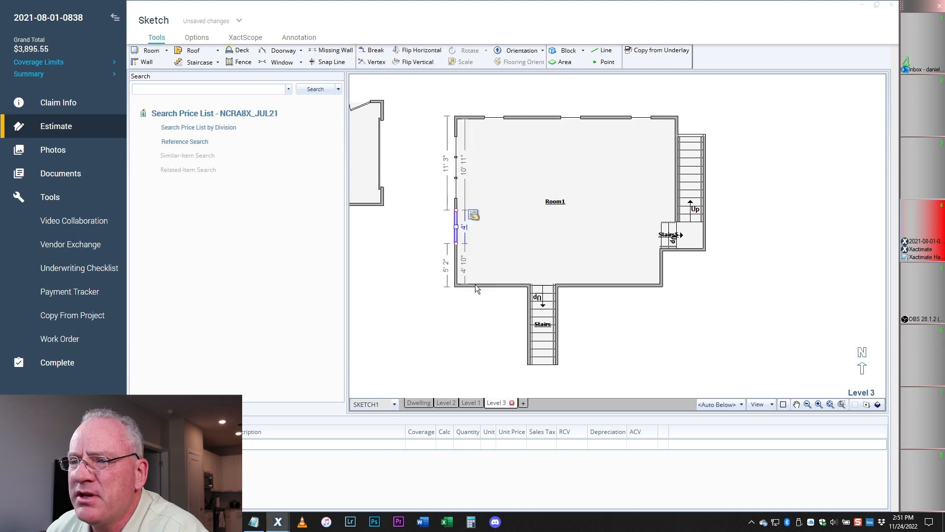
left_click(431, 328)
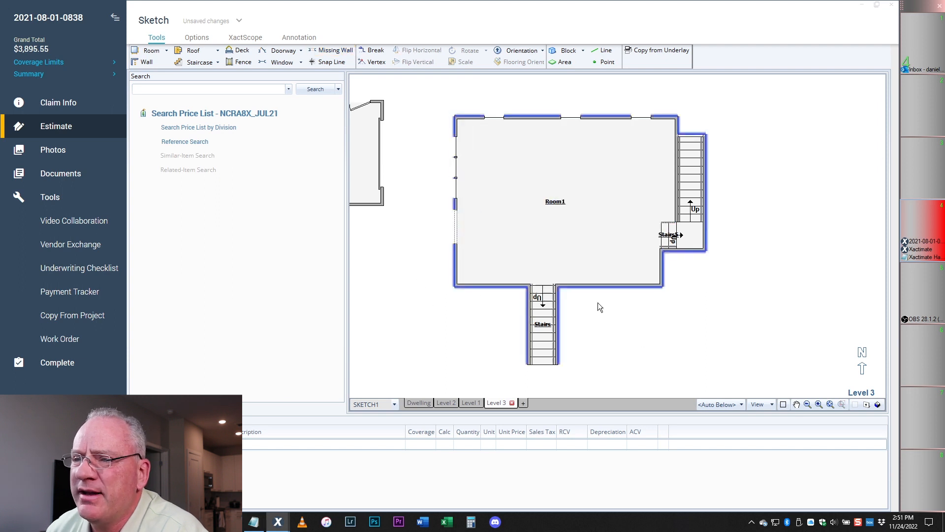
left_click_drag(613, 262, 486, 198)
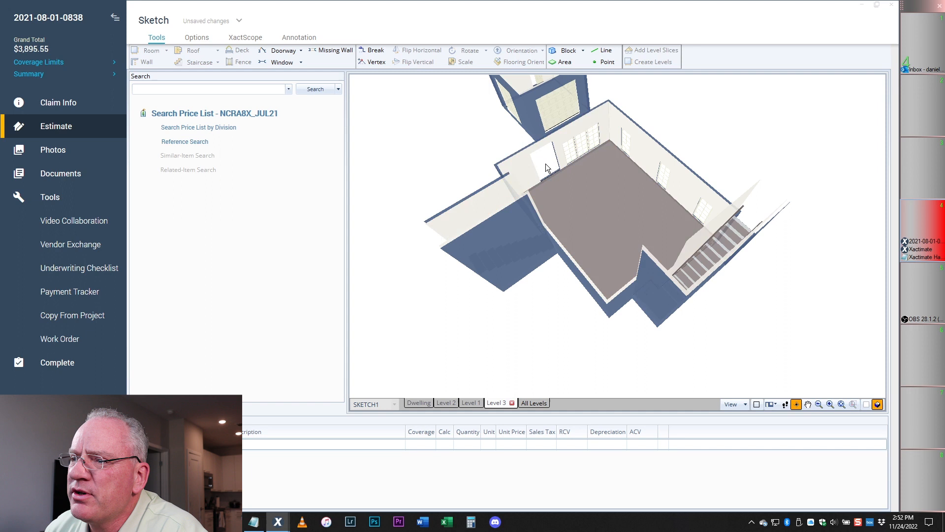
- In plan view, check the opening's 6' 8" height and Room1's ceiling height in Properties
left_click(865, 405)
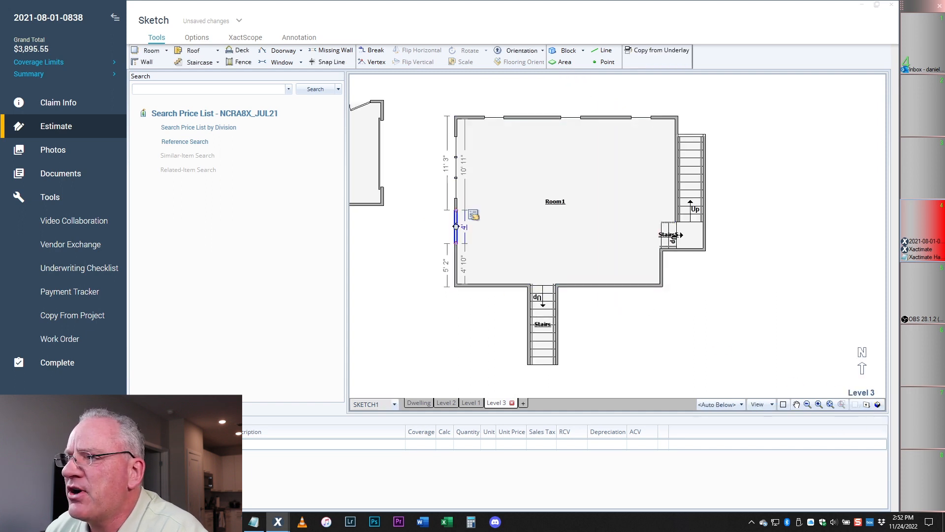
left_click(474, 215)
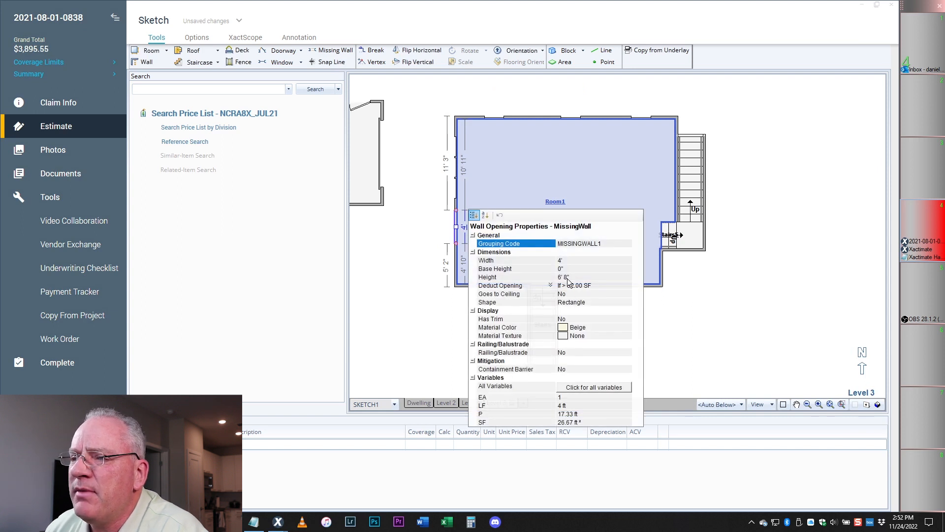
left_click(566, 277)
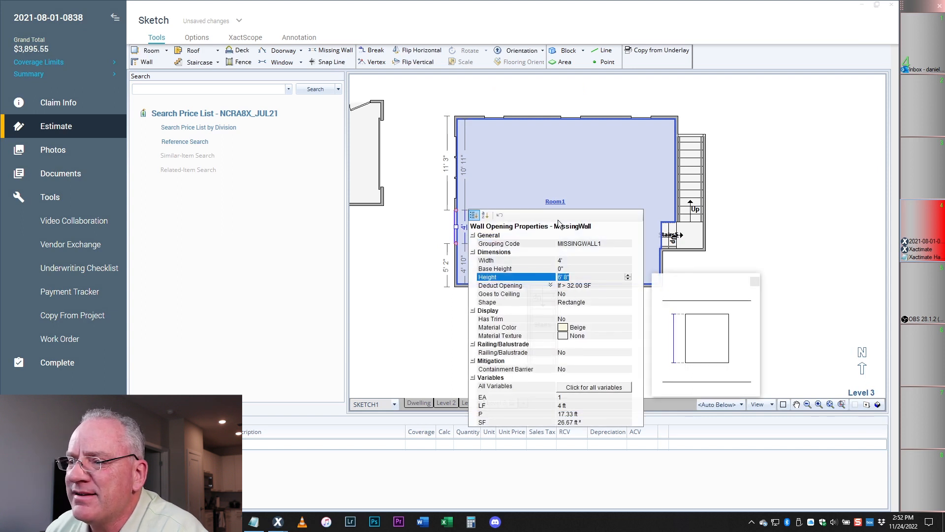
left_click(536, 162)
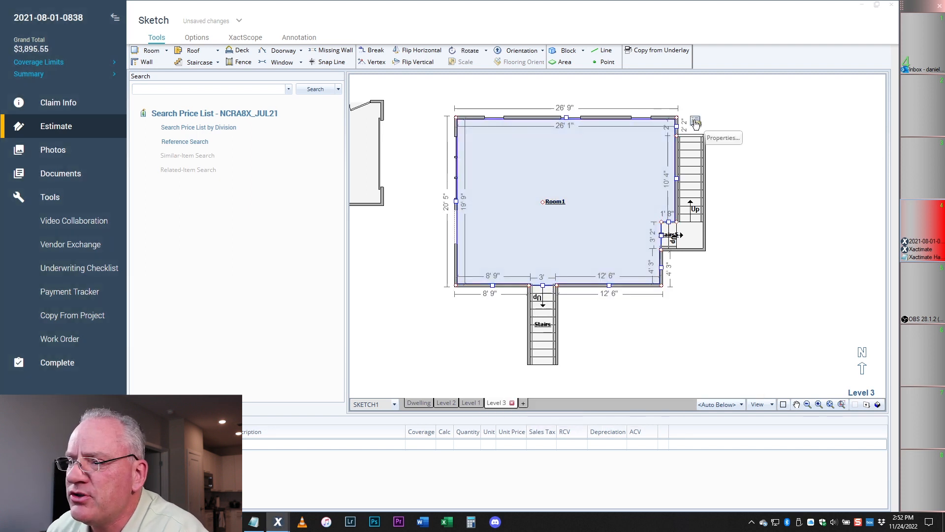
left_click(695, 123)
left_click(784, 240)
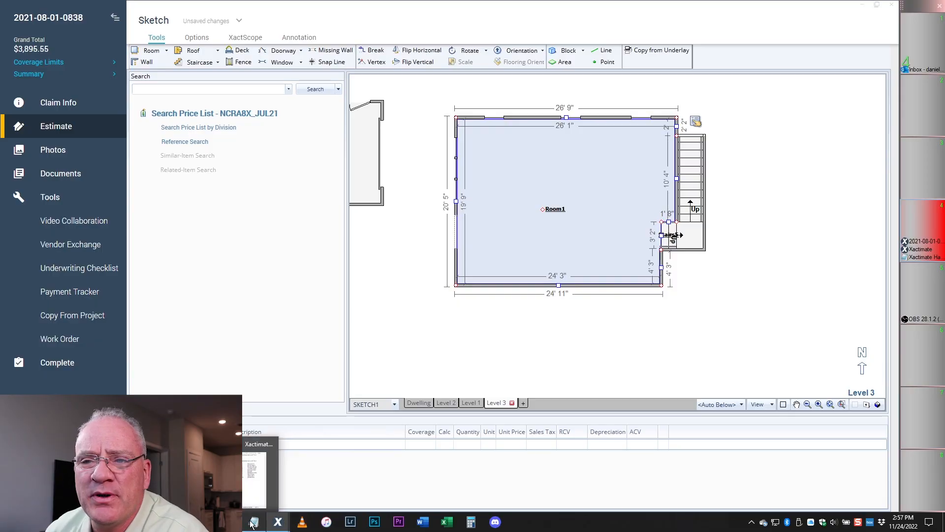
- Bring up the hacks-and-tricks topic list and reselect the opening in Room1's left wall
left_click(254, 522)
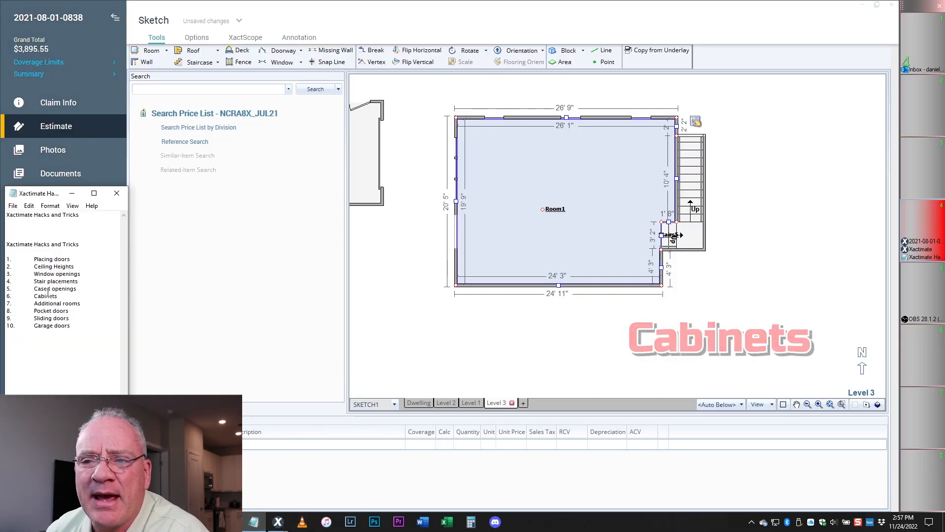
left_click(527, 200)
left_click(456, 222)
scroll(586, 161, "down", 4)
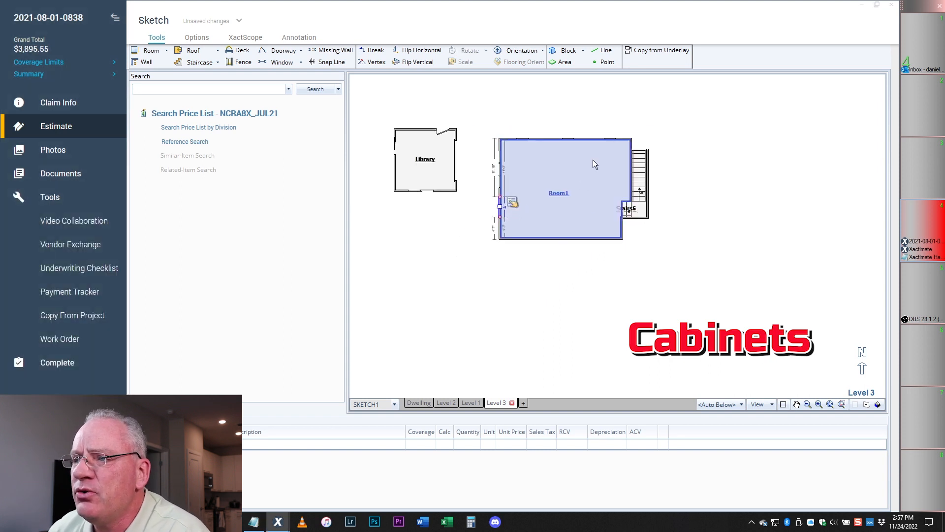
scroll(504, 222, "up", 2)
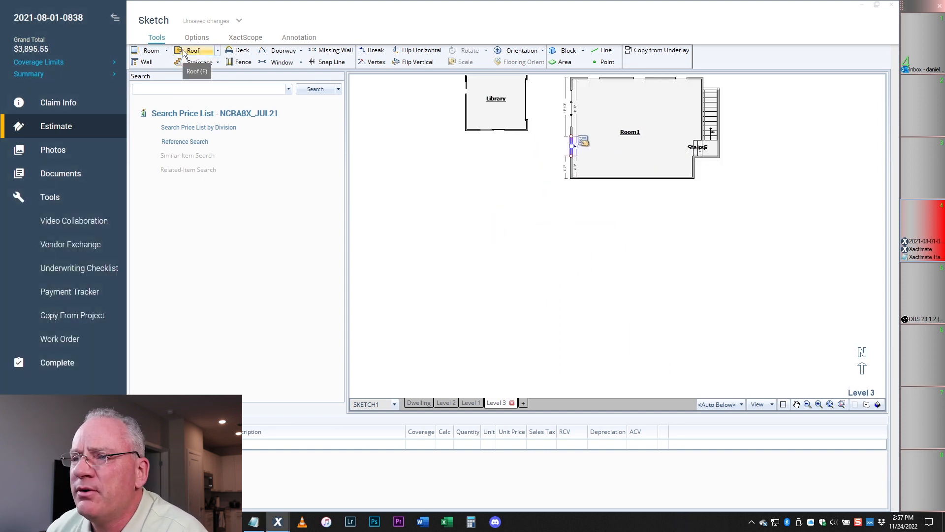
- Place a new 12' square room on the Level 3 sketch
left_click(151, 50)
left_click(465, 255)
scroll(501, 292, "up", 3)
scroll(559, 290, "down", 2)
scroll(505, 282, "up", 3)
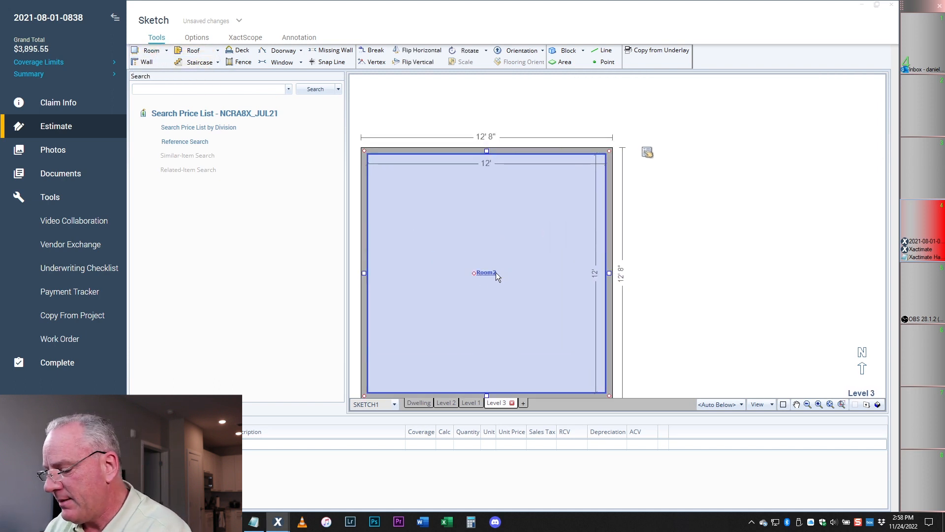
- Rename the new room from its default name to Kitchen
double_click(492, 274)
key("BackSpace")
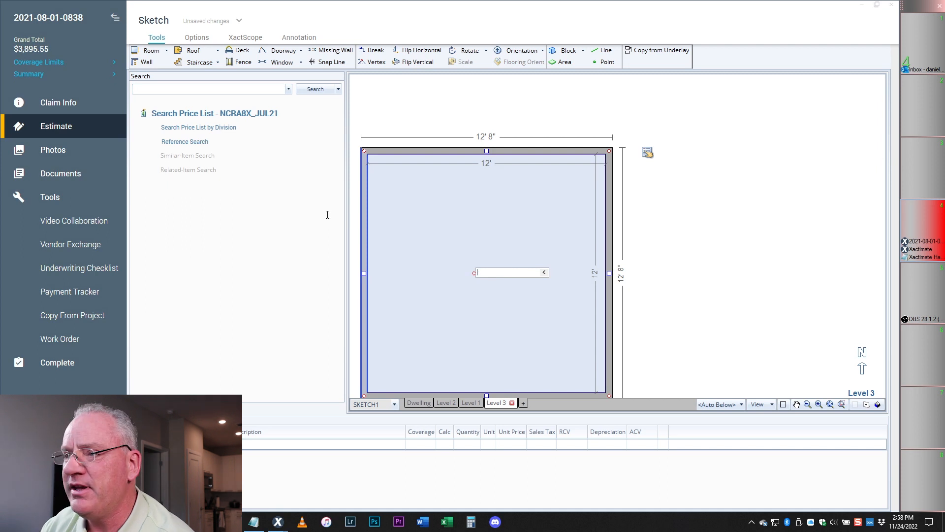
key("Return")
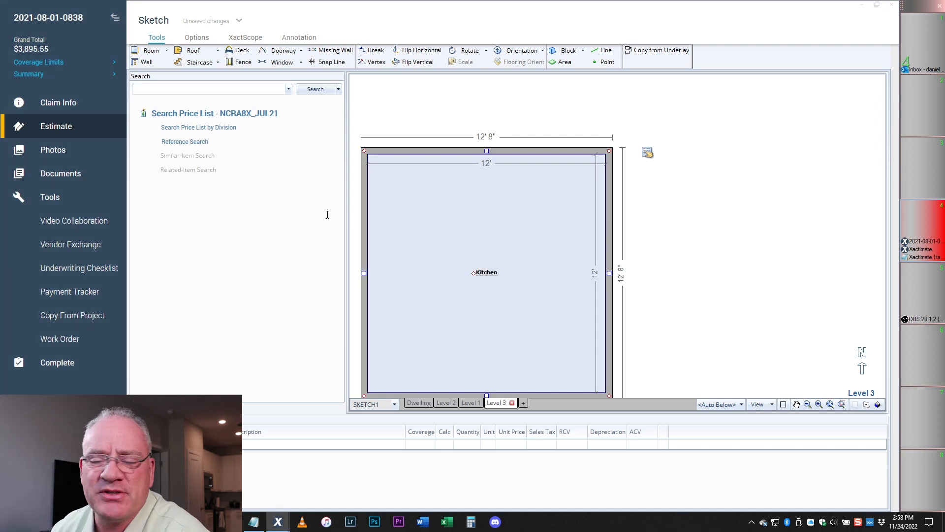
scroll(516, 197, "down", 2)
scroll(440, 223, "up", 1)
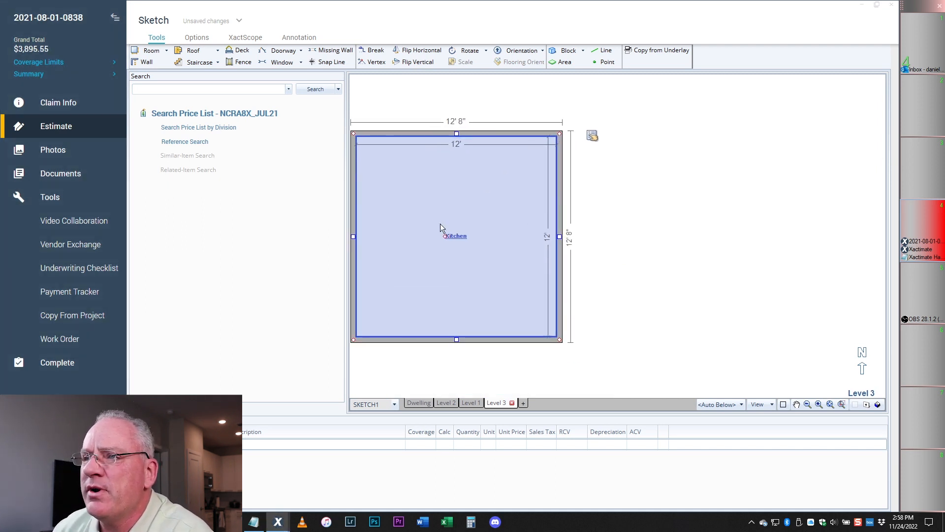
scroll(569, 163, "down", 2)
scroll(516, 168, "up", 1)
scroll(517, 168, "up", 2)
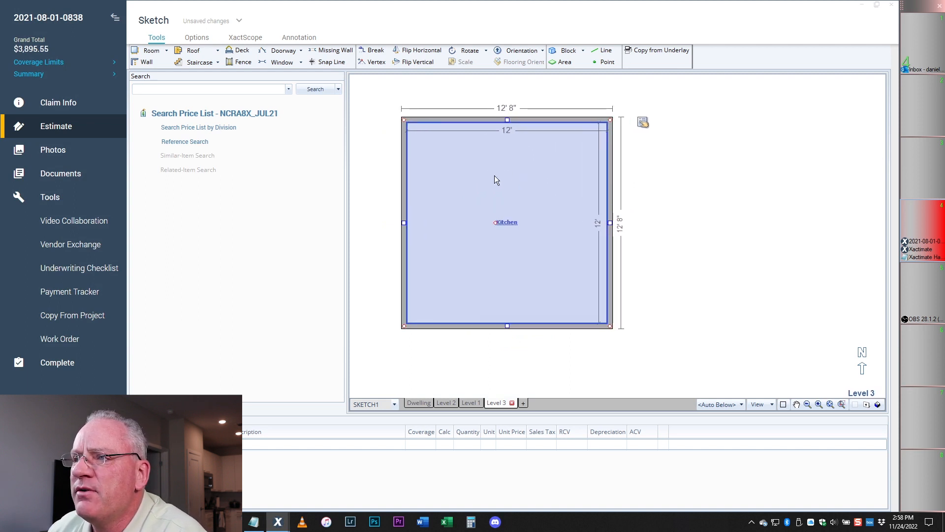
- Place a block against the kitchen's left wall, reaching the bottom wall, 5' 10" long
left_click(571, 51)
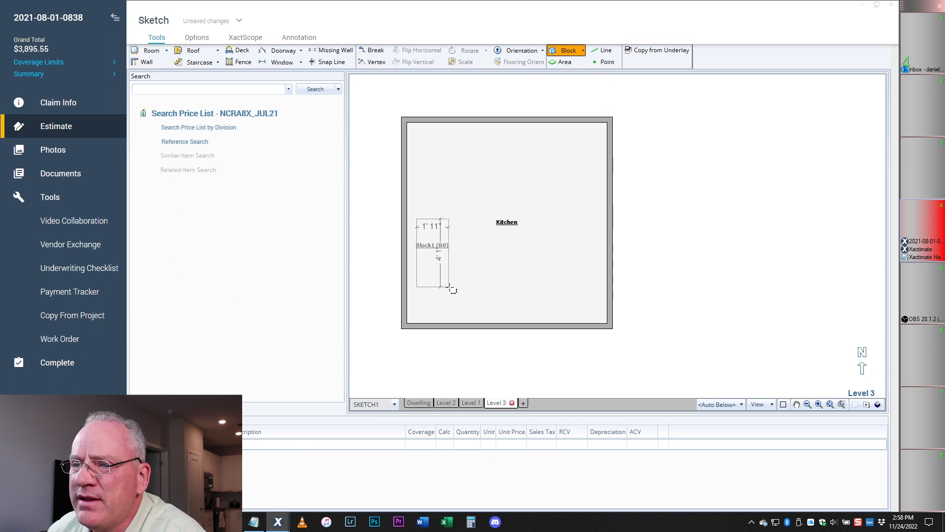
left_click(451, 288)
left_click(426, 254)
left_click_drag(415, 246, 405, 252)
mouse_move(422, 294)
left_mouse_down()
mouse_move(422, 325)
mouse_move(435, 304)
left_mouse_up()
left_click(421, 270)
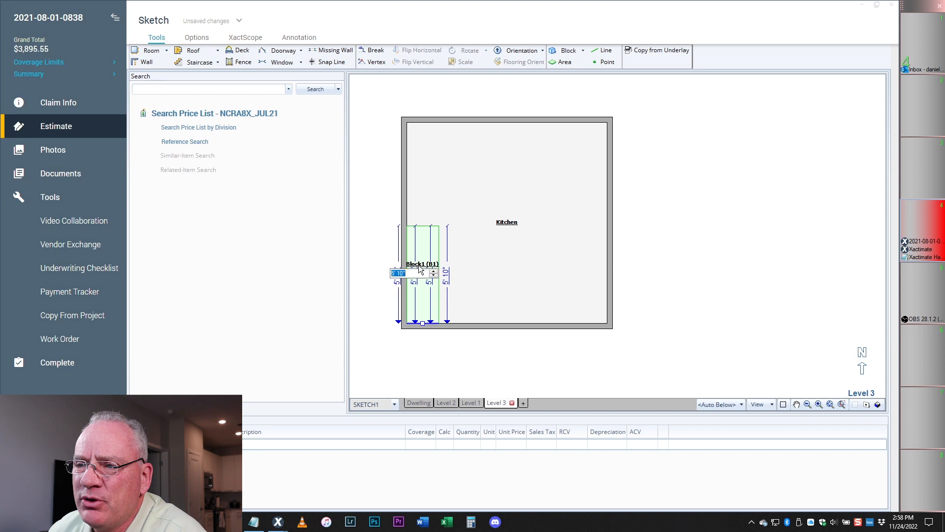
key("Return")
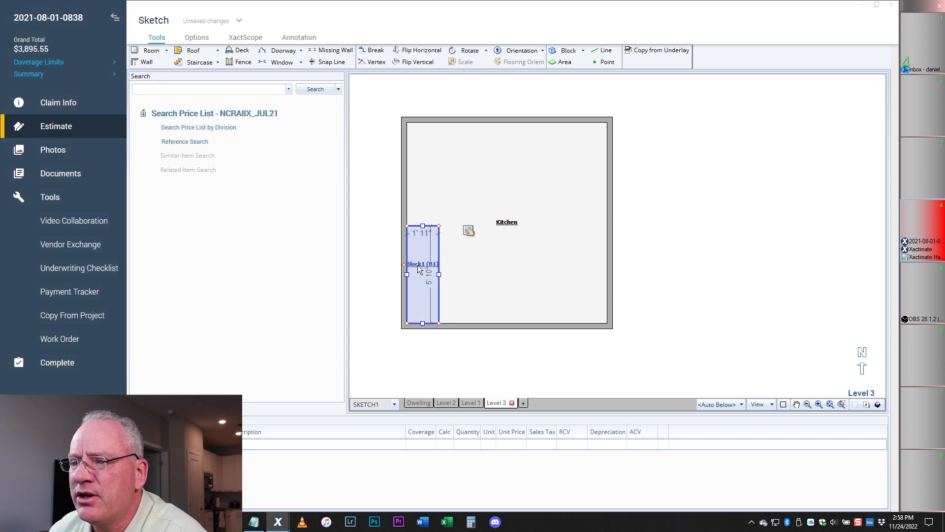
- Name the block cab in its properties and reselect it
double_click(419, 269)
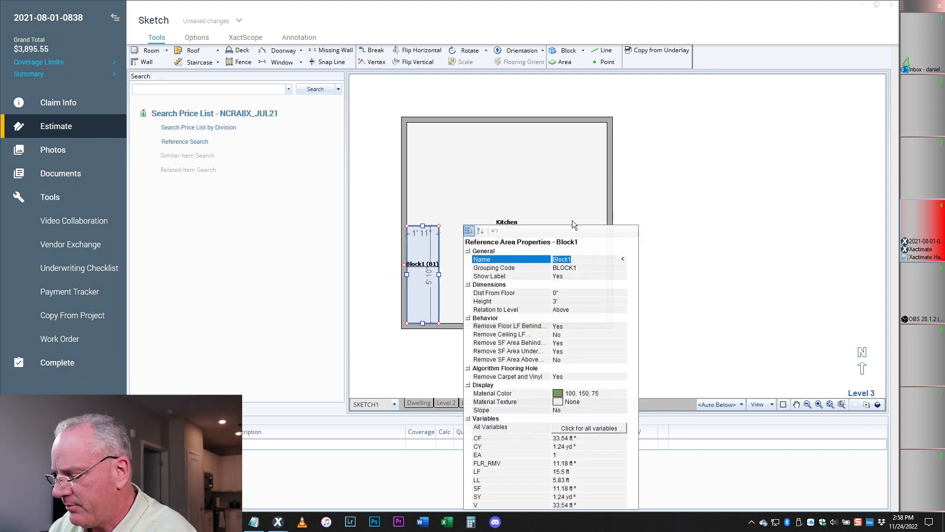
type("cab")
key("Return")
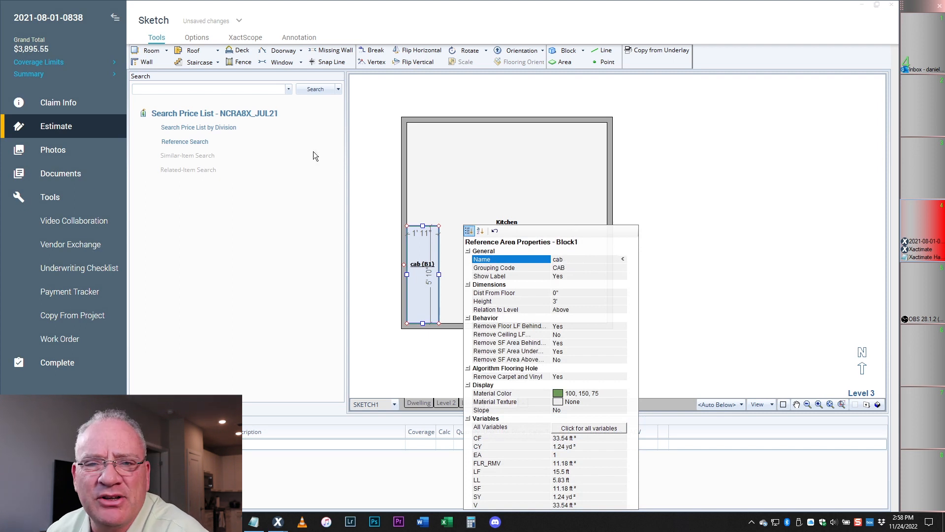
left_click(436, 154)
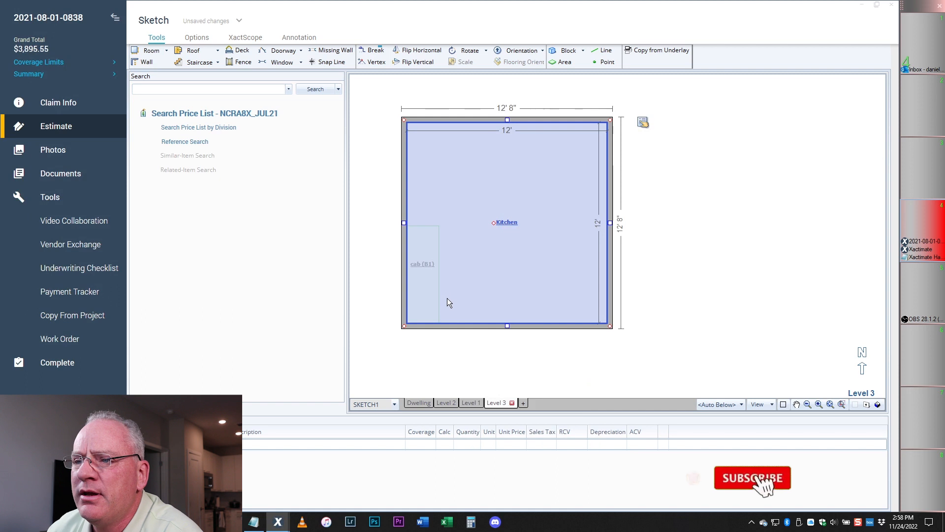
left_click(420, 288)
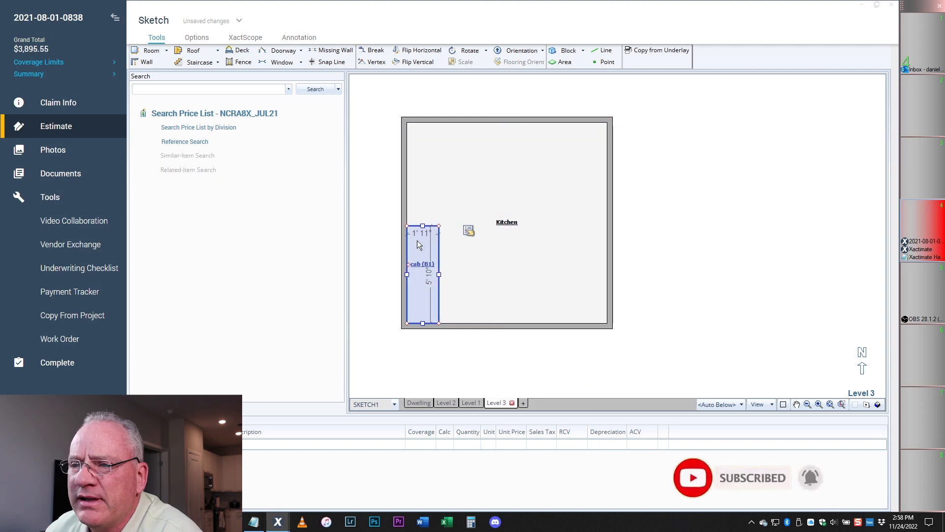
- Break cab's right wall and push the lower section out 2' to form an L
left_click(374, 51)
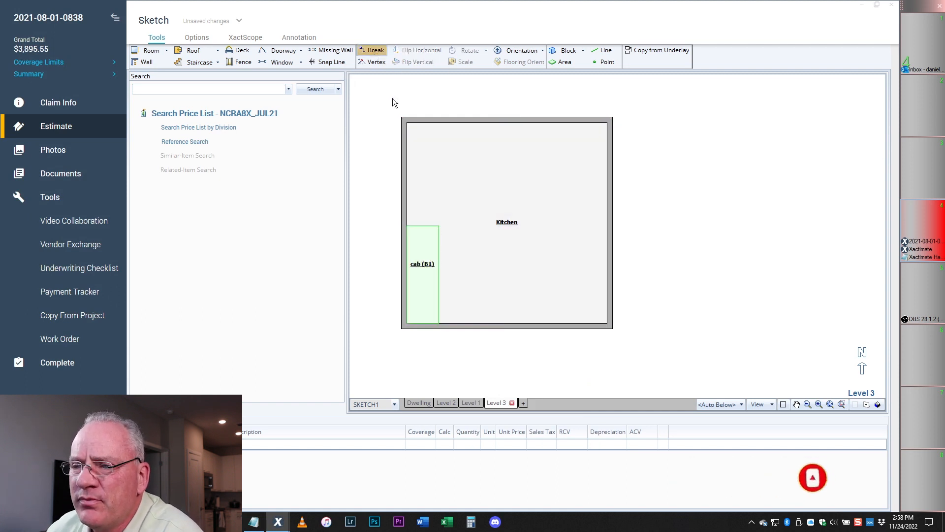
left_click(438, 294)
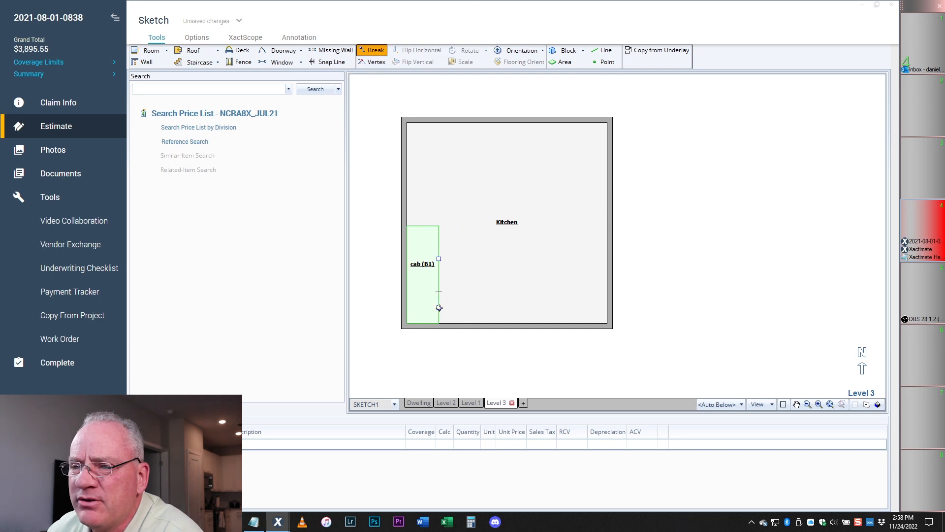
left_click_drag(448, 309, 472, 309)
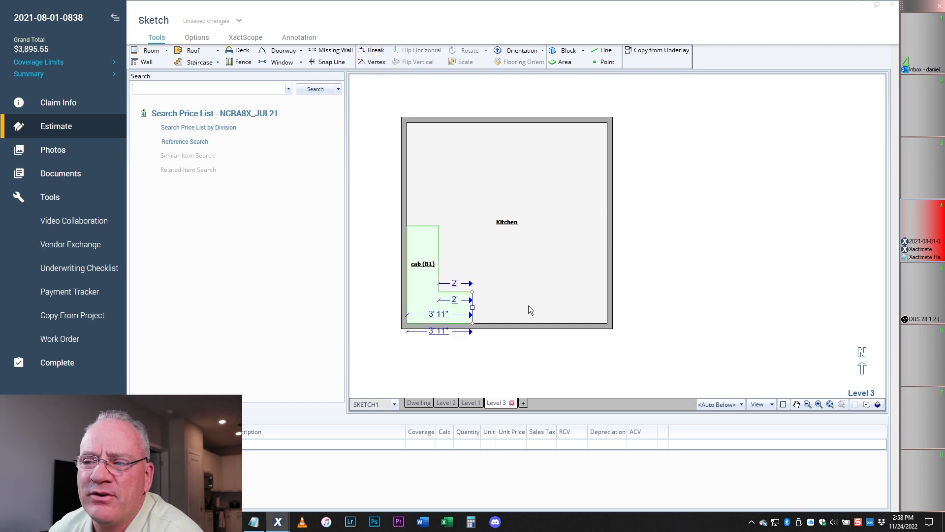
left_click(539, 299)
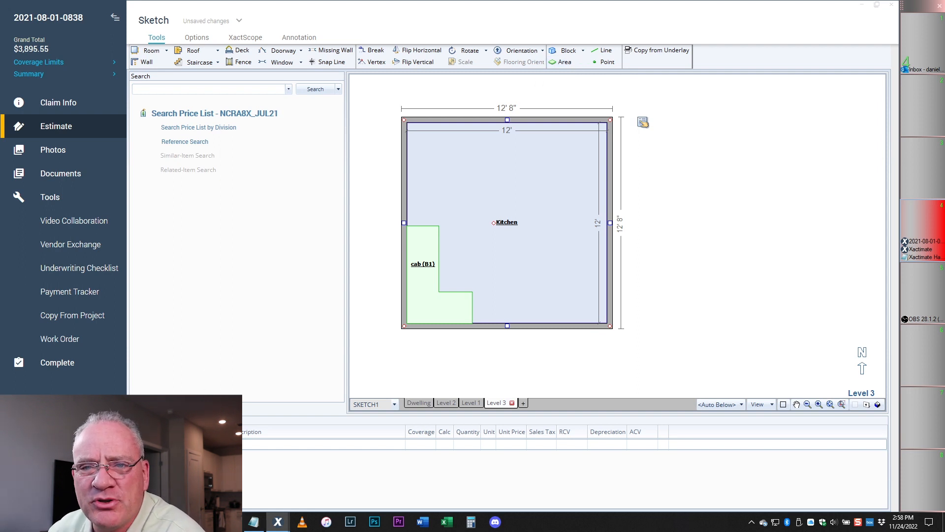
left_click(192, 407)
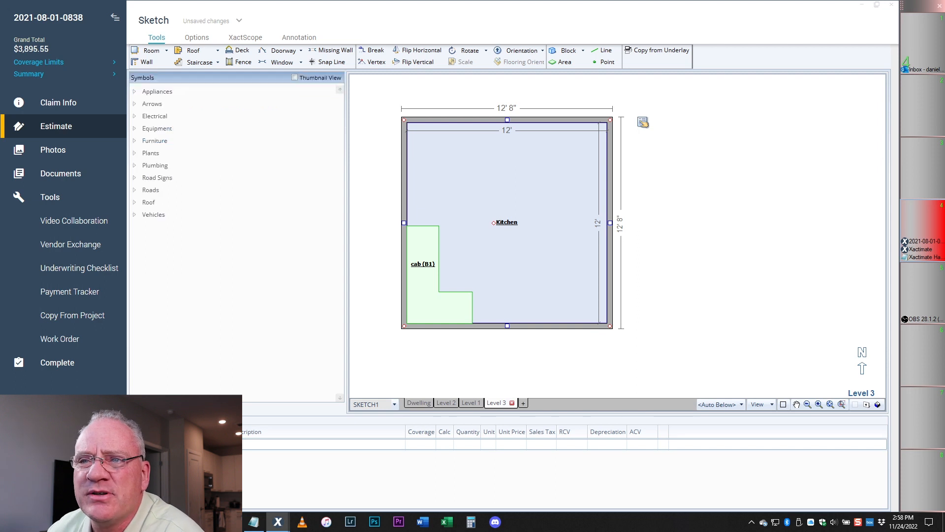
- Place a dishwasher above cab and add a 1' 11" wide block named end above it
left_click(135, 93)
left_click_drag(187, 104, 411, 193)
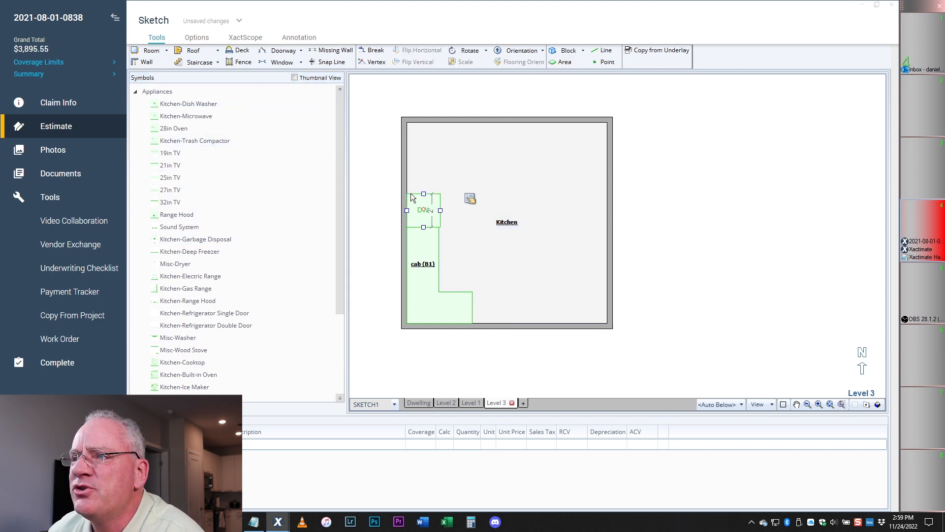
left_click(571, 51)
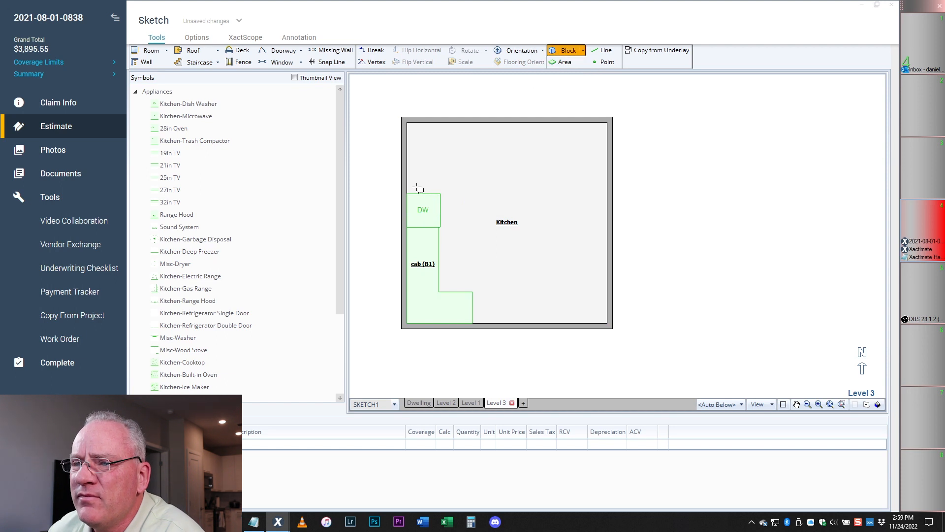
left_click(445, 194)
scroll(446, 188, "up", 3)
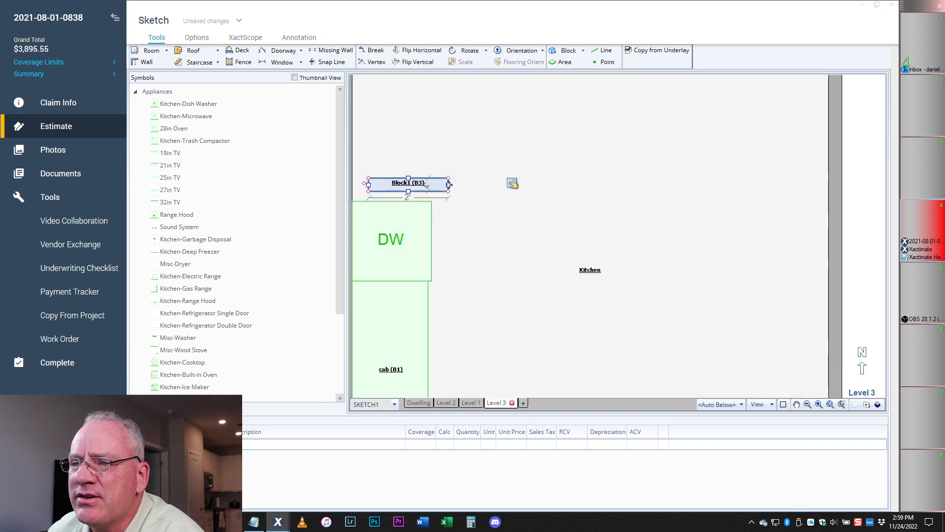
left_click_drag(448, 185, 444, 185)
double_click(417, 188)
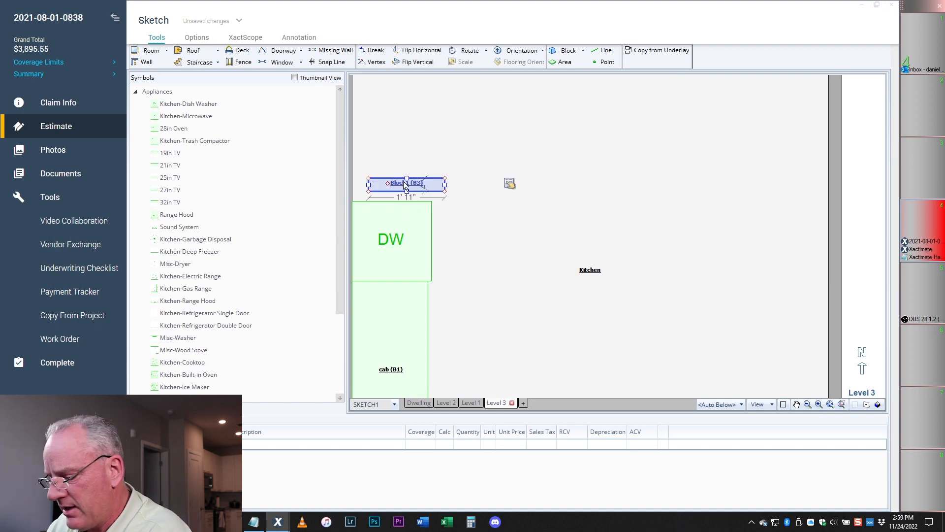
type("end")
key("Return")
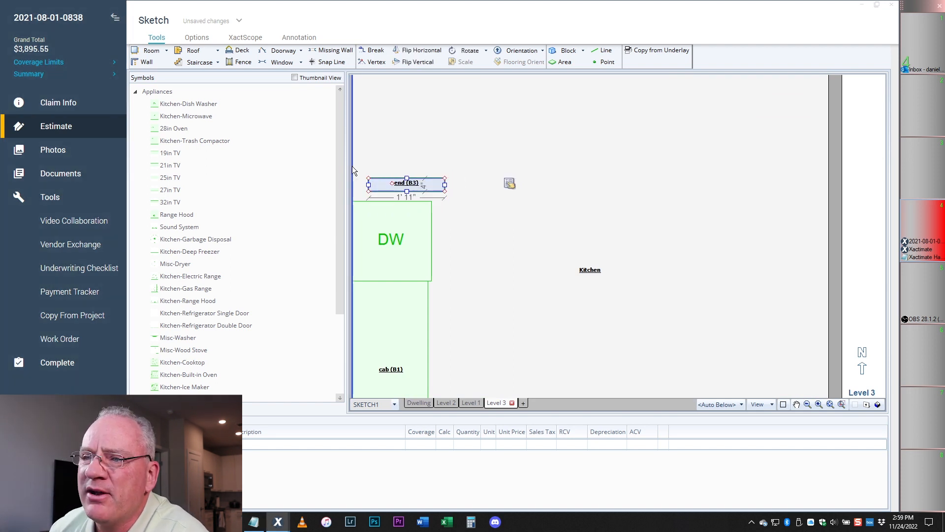
- Check the kitchen and end block, then nudge the dishwasher's position slightly
left_click(425, 162)
scroll(454, 165, "down", 1)
scroll(454, 165, "down", 1)
left_click(420, 178)
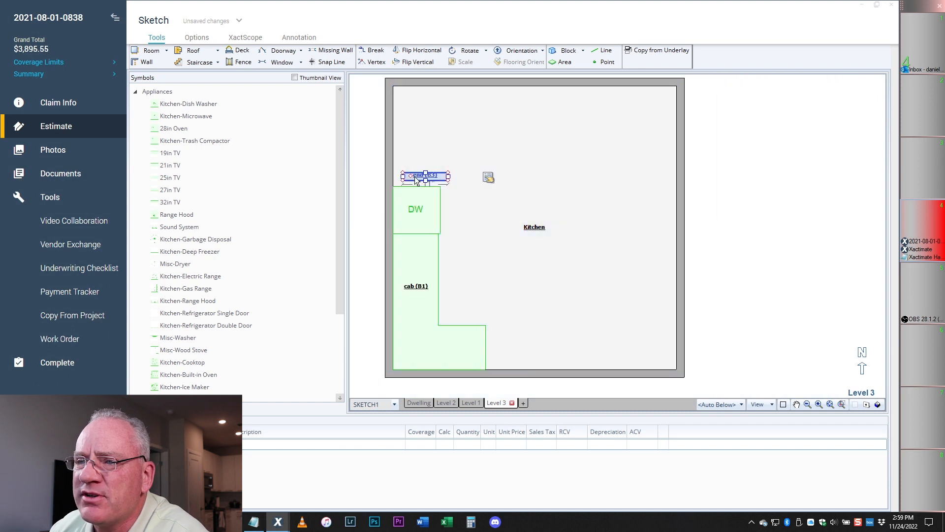
left_click(424, 168)
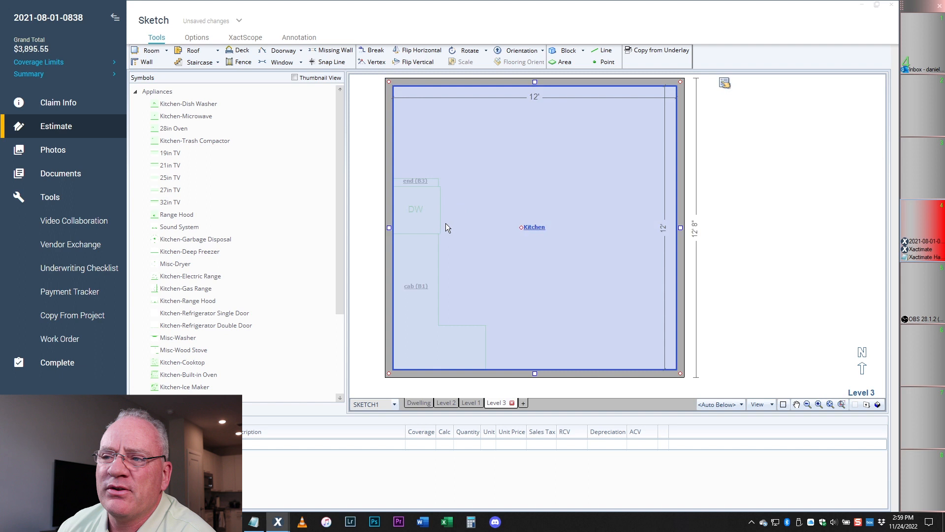
left_click(409, 212)
mouse_move(415, 209)
left_mouse_down()
mouse_move(452, 208)
mouse_move(420, 210)
left_mouse_up()
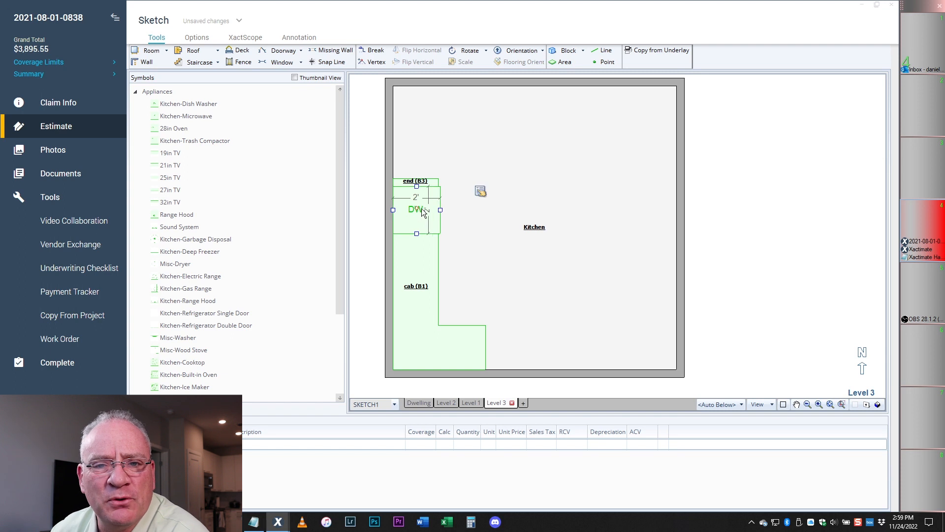
left_click(419, 290)
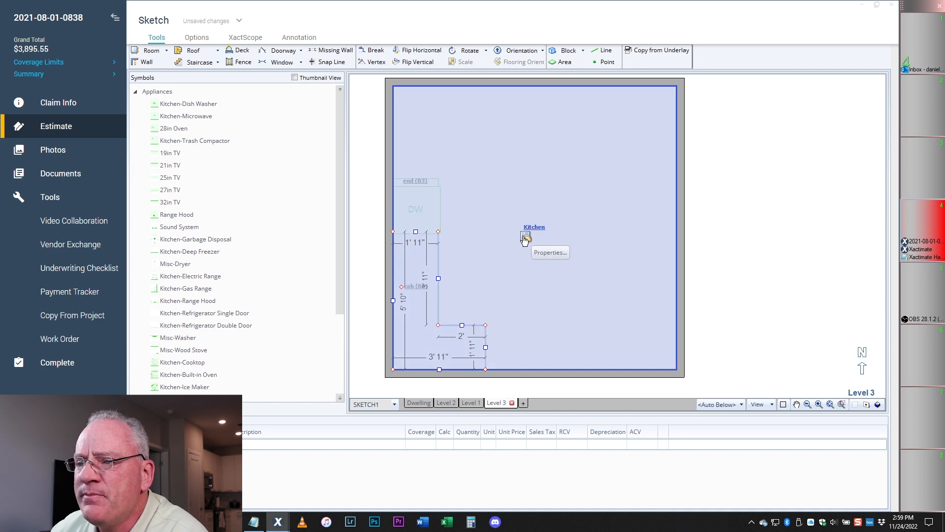
left_click(561, 249)
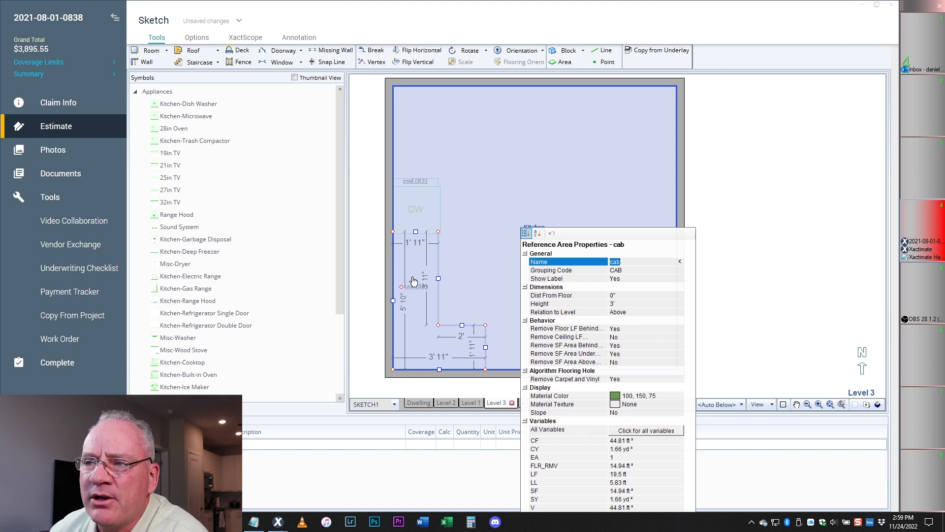
left_click(415, 206)
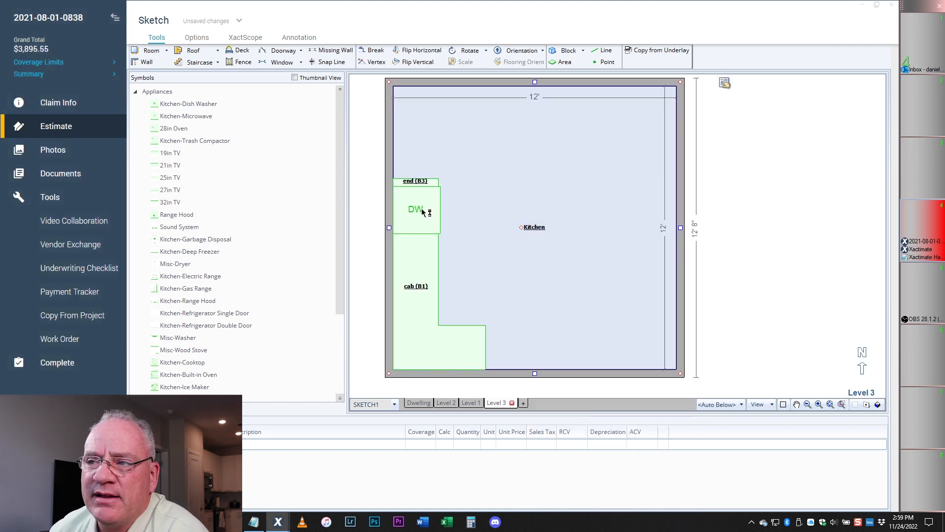
mouse_move(412, 213)
left_mouse_down()
mouse_move(507, 211)
mouse_move(415, 209)
left_mouse_up()
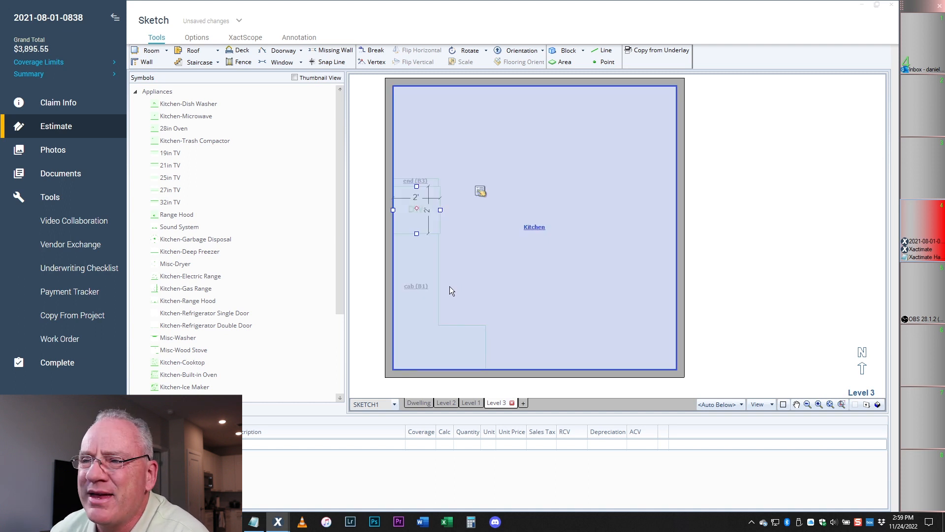
- Place a double-door refrigerator on the kitchen's bottom wall
scroll(599, 239, "down", 1)
scroll(609, 265, "up", 1)
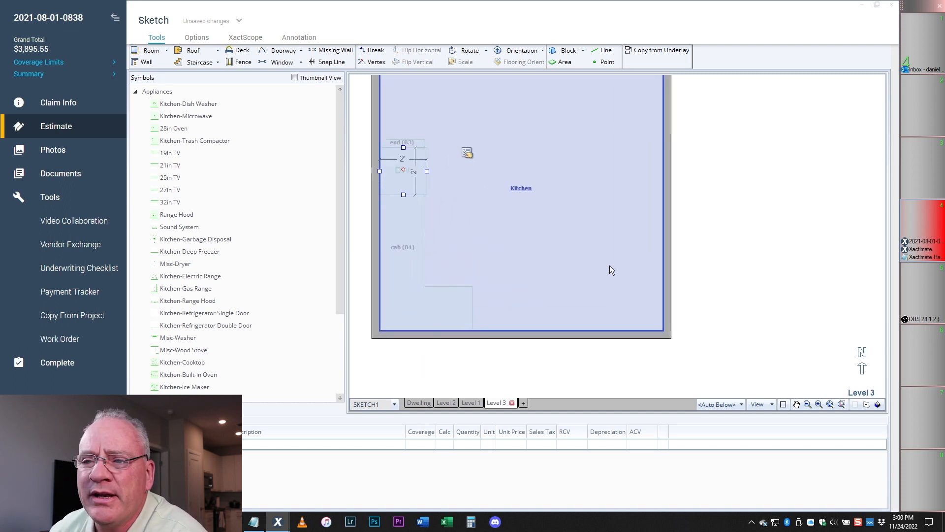
left_click_drag(225, 331, 546, 333)
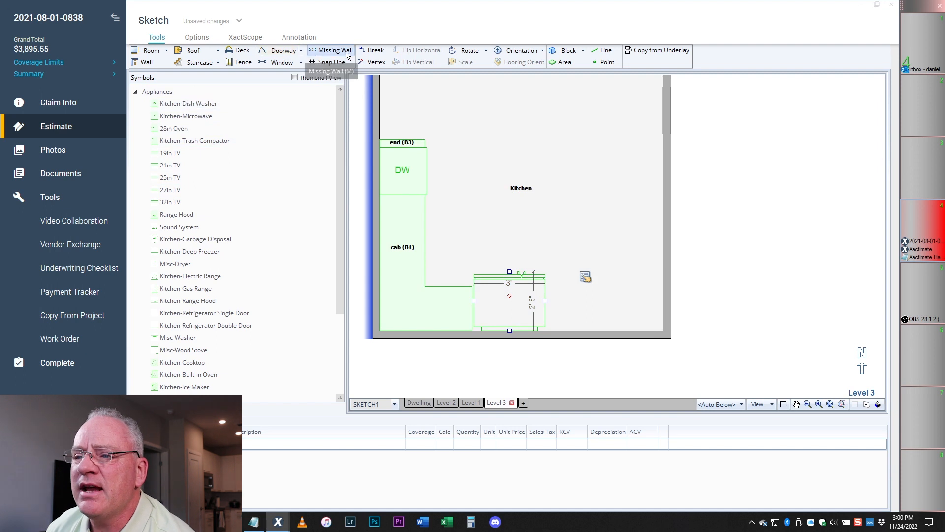
- Copy and rotate the cab cabinet as cab1, fitting it into the bottom-right corner toward the refrigerator
left_click(400, 267)
key("ctrl+c")
key("ctrl+v")
scroll(557, 162, "down", 9)
scroll(546, 237, "down", 2)
left_click(504, 245)
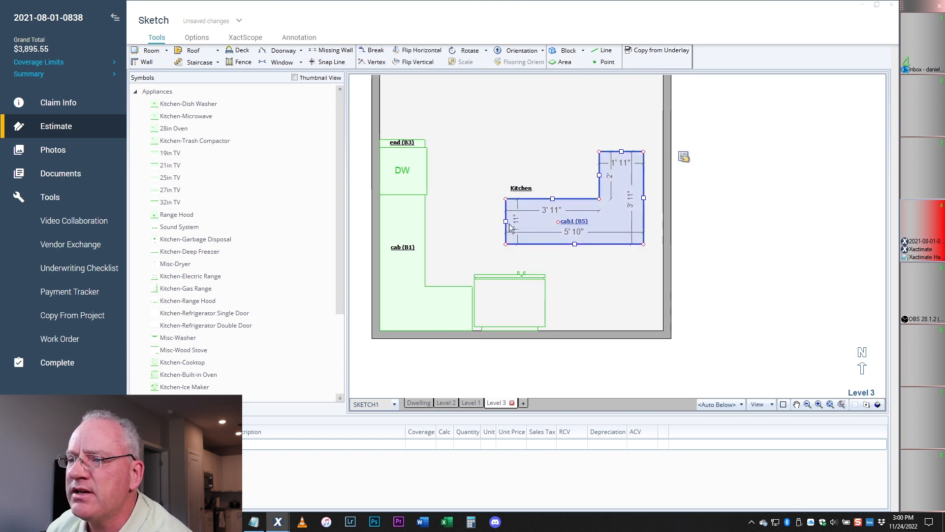
left_click_drag(510, 227, 548, 224)
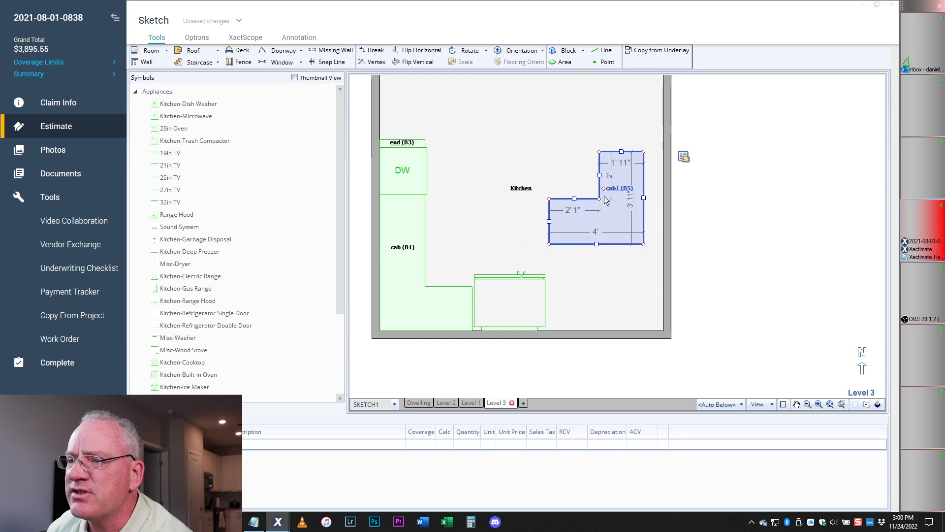
left_click_drag(603, 189, 604, 274)
left_click_drag(569, 307, 545, 307)
left_click(568, 245)
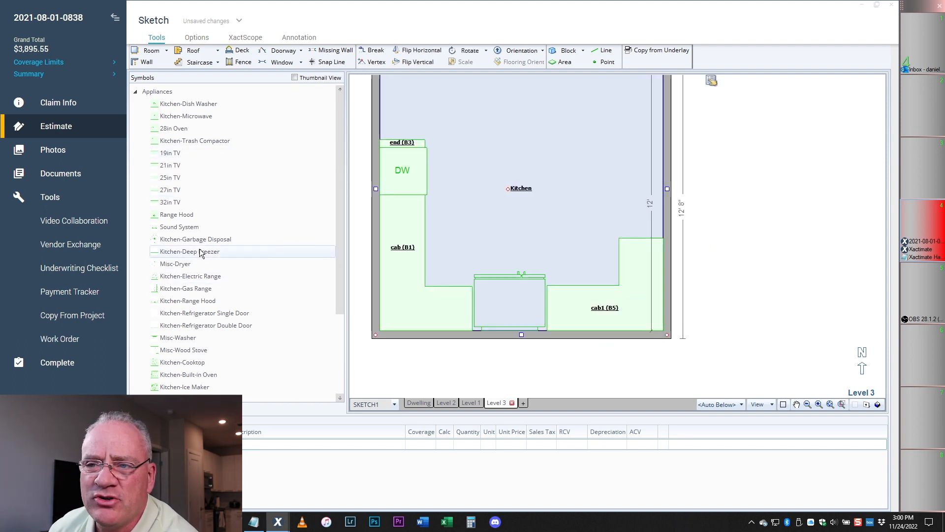
- Place an electric range on the kitchen's right wall and lengthen it from 2'3" to 2'5"
left_click(193, 278)
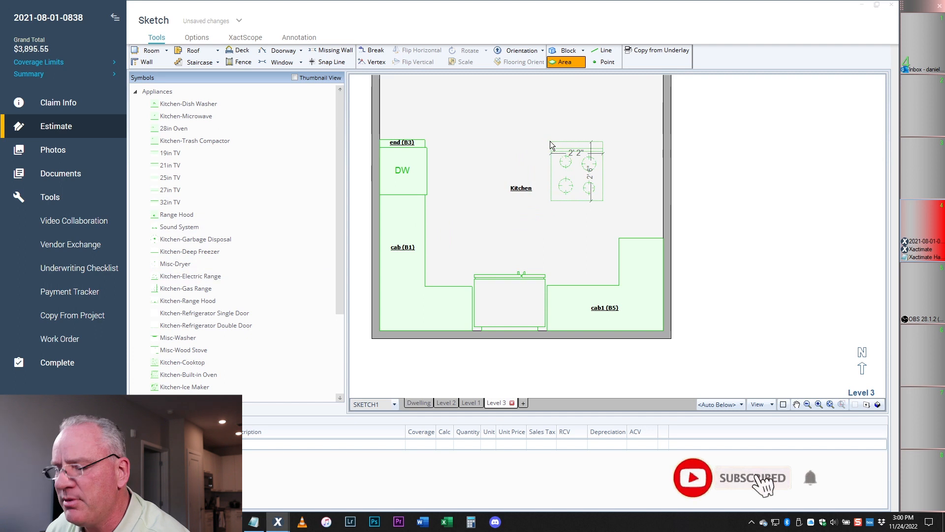
scroll(576, 143, "down", 3)
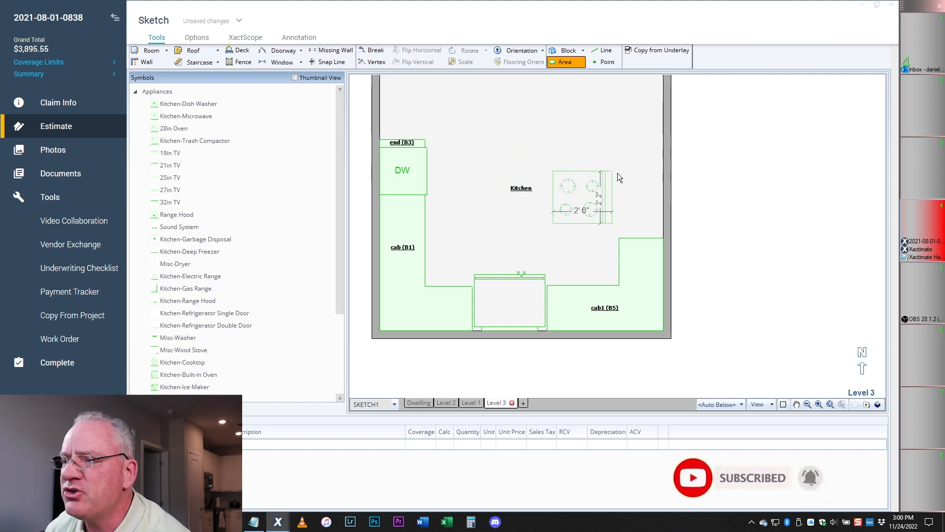
left_click(659, 190)
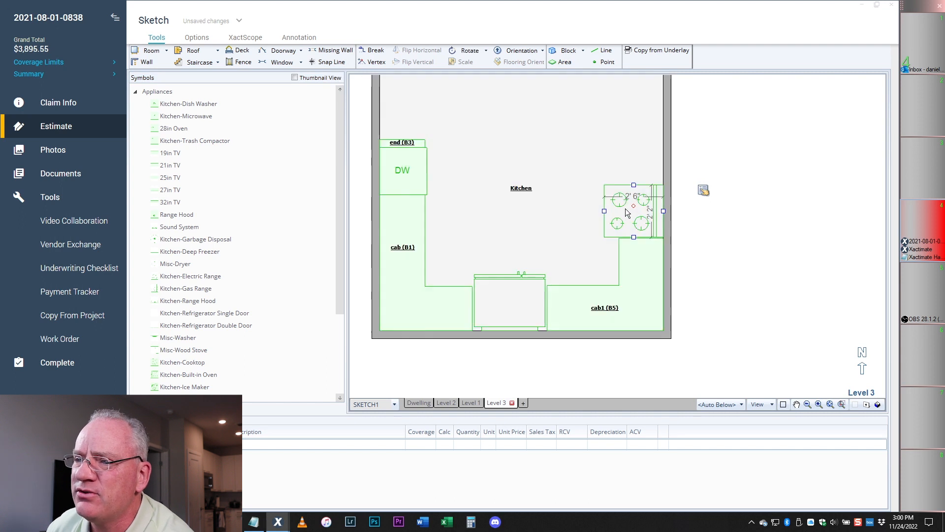
left_click_drag(633, 182, 634, 176)
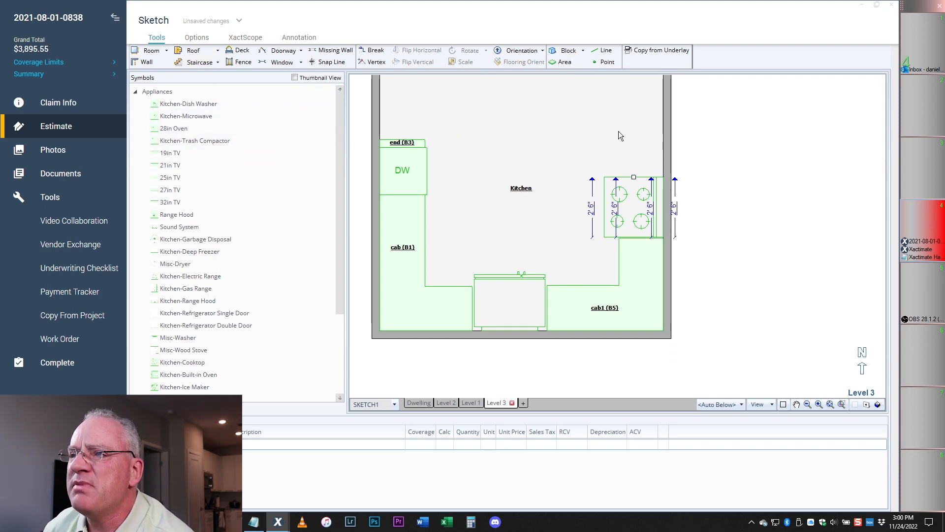
- Draw a roughly 2' wide block above the cooktop and name it cab
left_click(567, 51)
left_click_drag(659, 159, 665, 181)
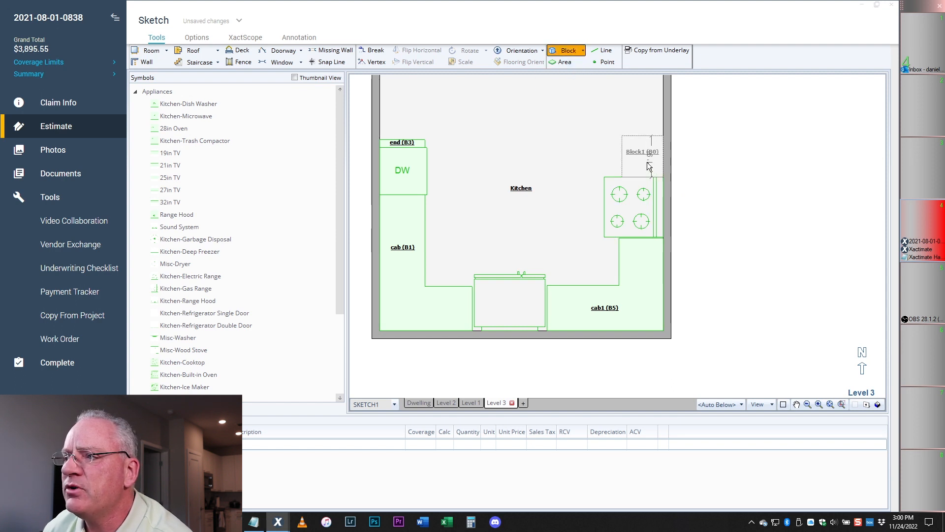
scroll(643, 159, "up", 2)
left_click_drag(601, 153, 591, 152)
left_click(633, 148)
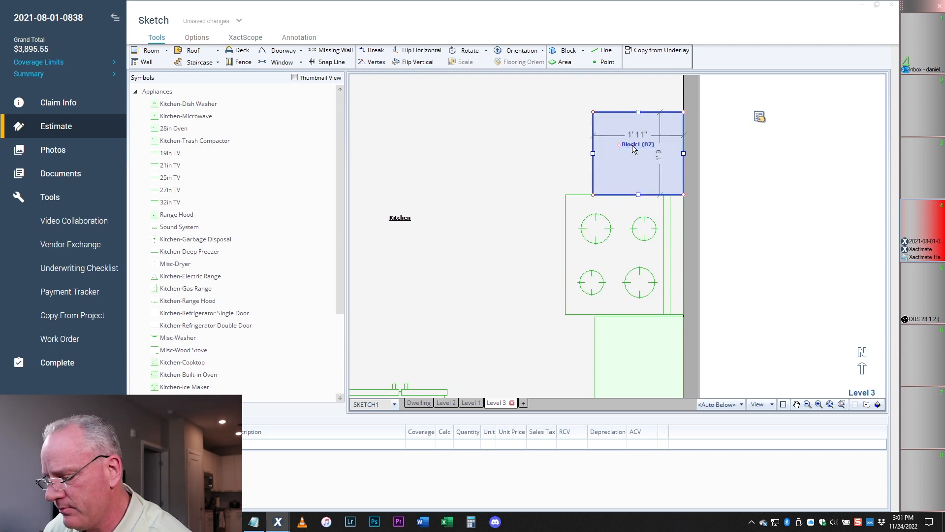
double_click(633, 145)
type("cal")
left_click(521, 111)
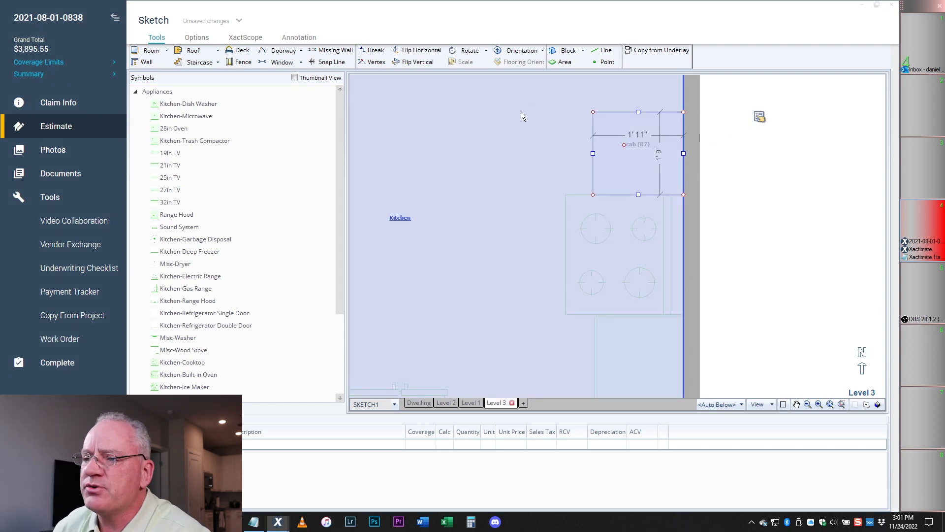
scroll(544, 148, "down", 4)
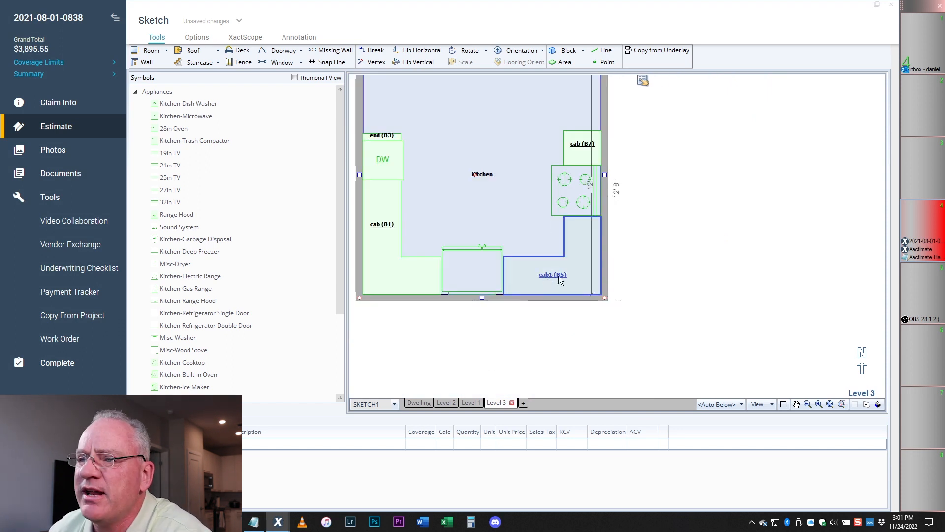
scroll(518, 175, "down", 3)
- Mark most of the kitchen's top wall as a missing wall
scroll(470, 169, "up", 2)
scroll(554, 185, "down", 2)
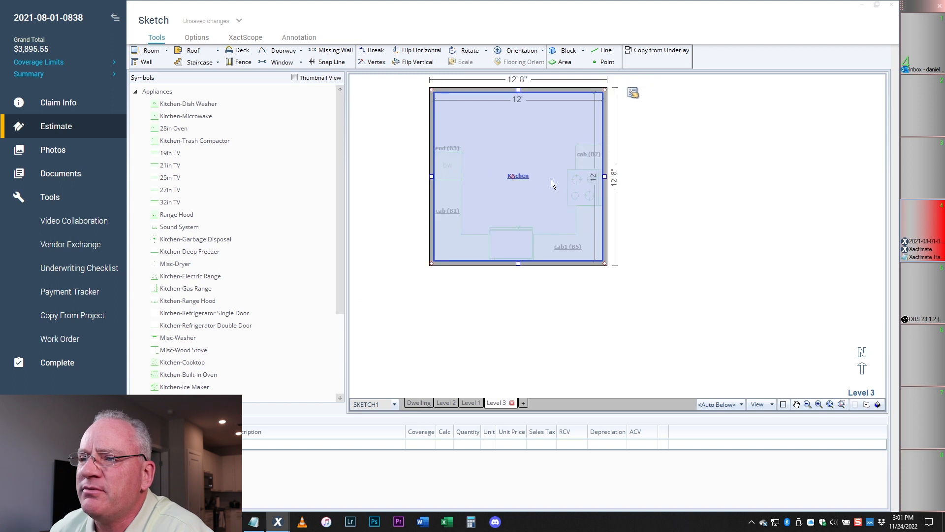
scroll(561, 173, "up", 2)
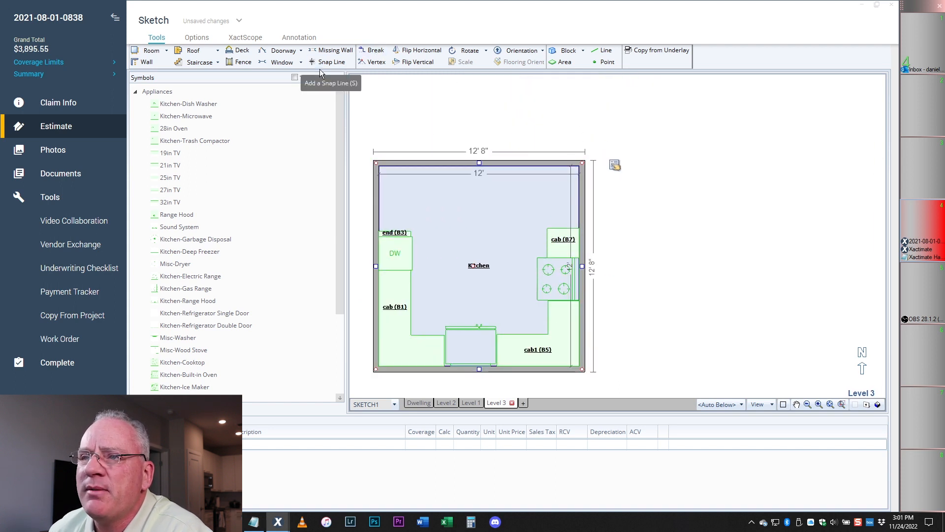
left_click(331, 50)
left_click_drag(390, 164, 567, 162)
- Extend a trial room up from the kitchen, then delete it
left_click(507, 183)
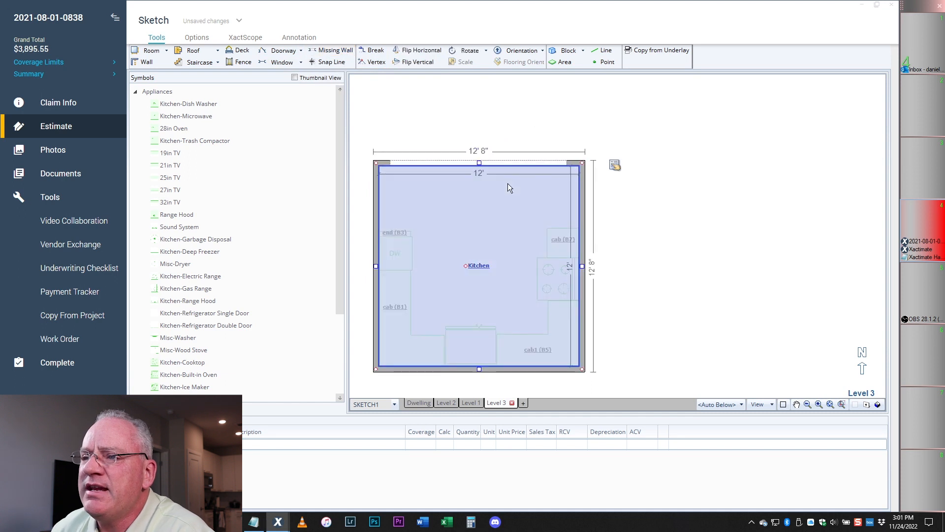
left_click(480, 166)
left_click_drag(480, 163, 477, 107)
scroll(488, 140, "down", 7)
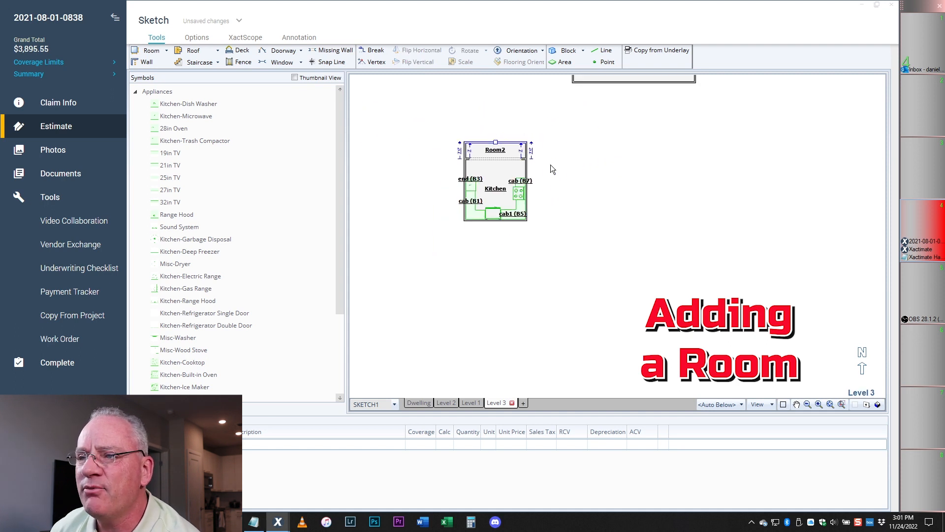
scroll(505, 142, "up", 4)
left_click_drag(488, 163, 489, 89)
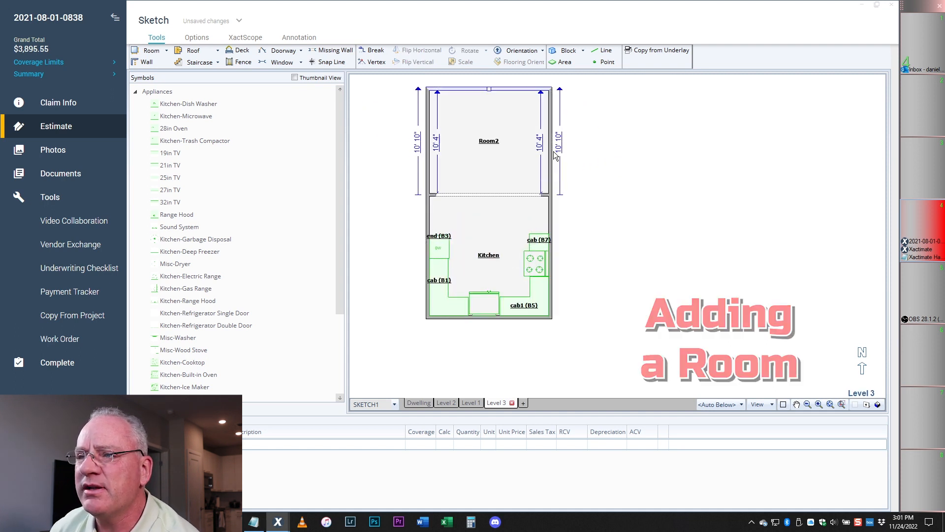
left_click(497, 145)
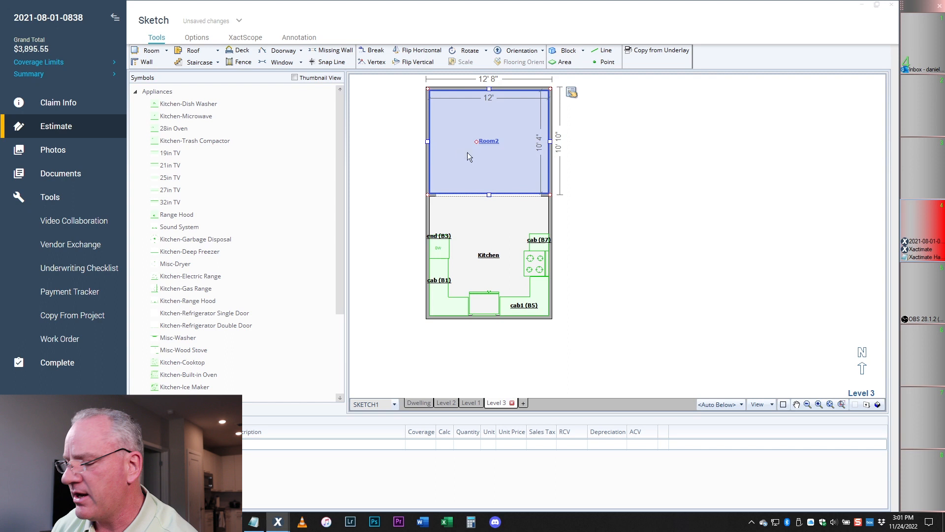
left_click(483, 143)
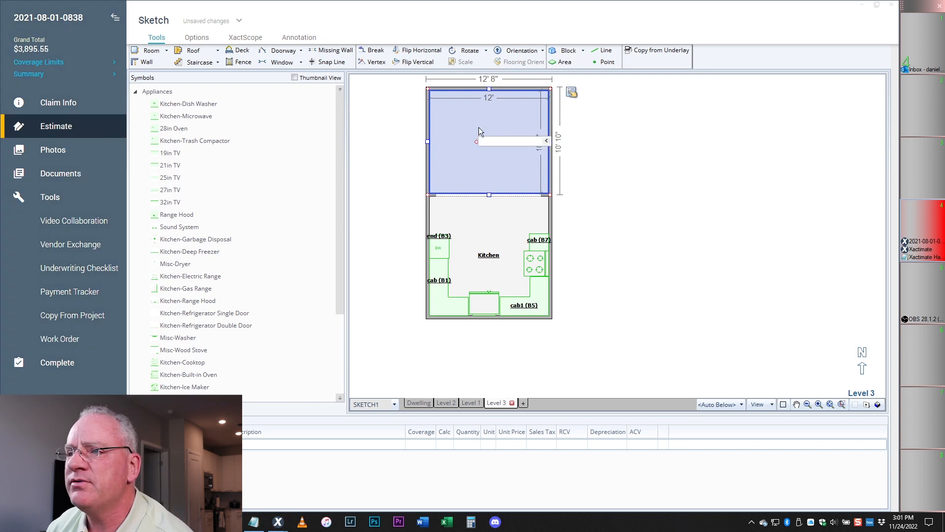
key("Return")
key("Delete")
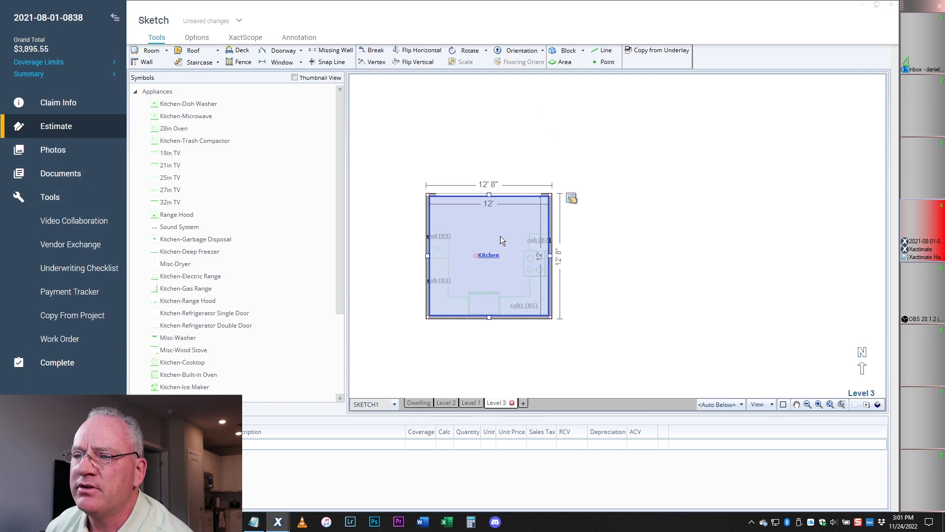
- Extend a new room up from the kitchen's top wall, name it Dining Room, and lengthen it upward
left_click(499, 195)
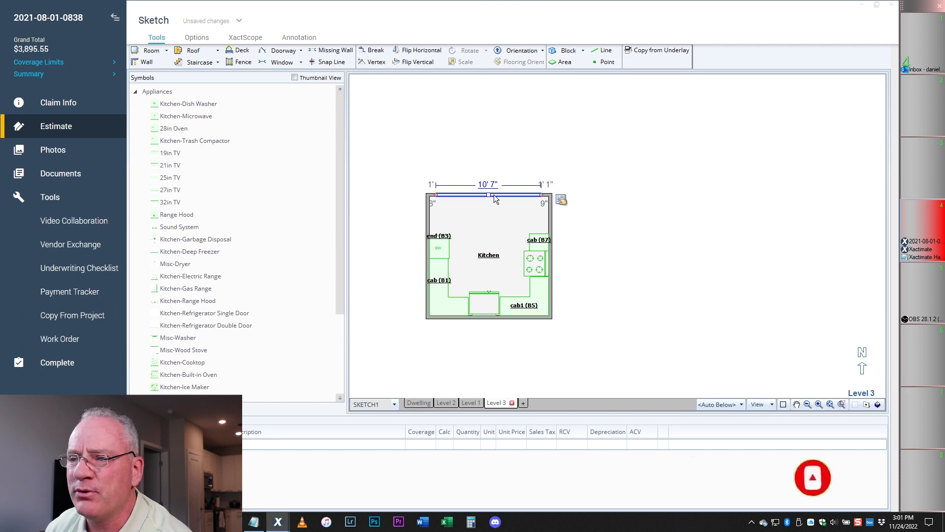
left_click(493, 257)
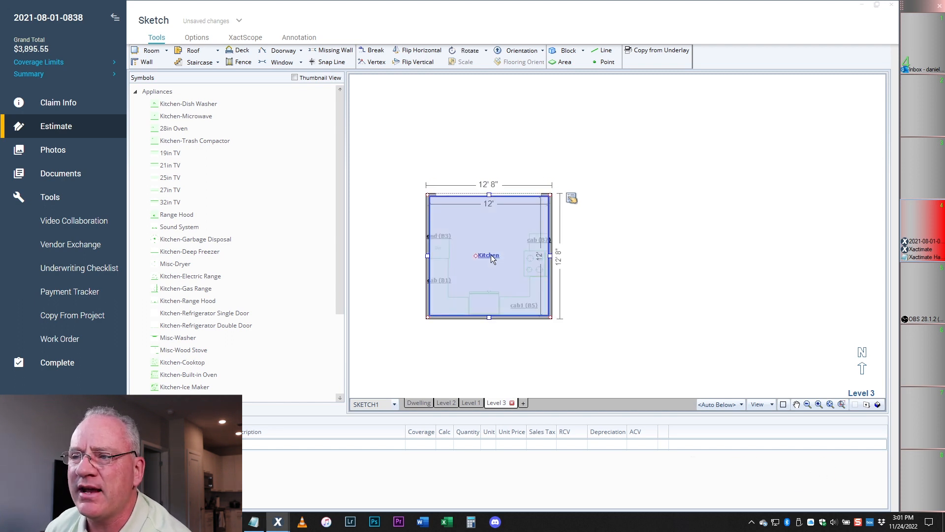
left_click(493, 203)
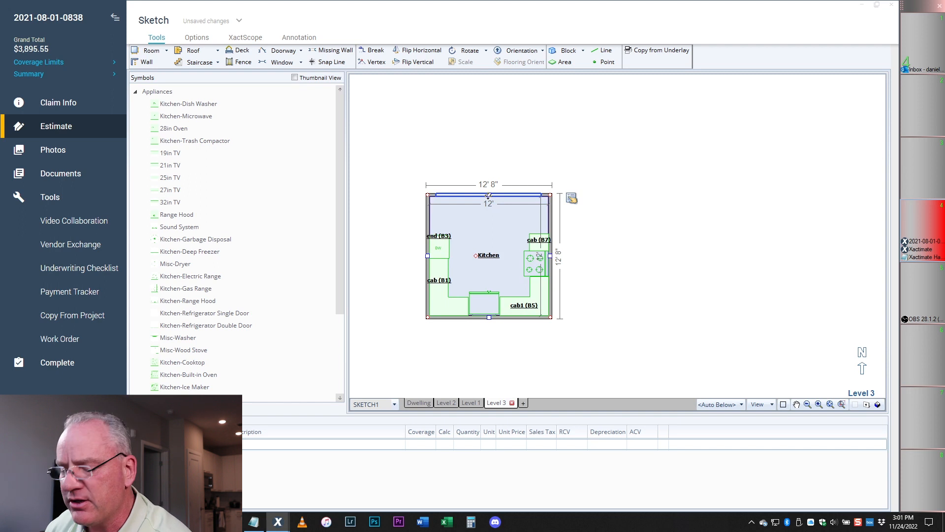
left_click_drag(489, 195, 502, 99)
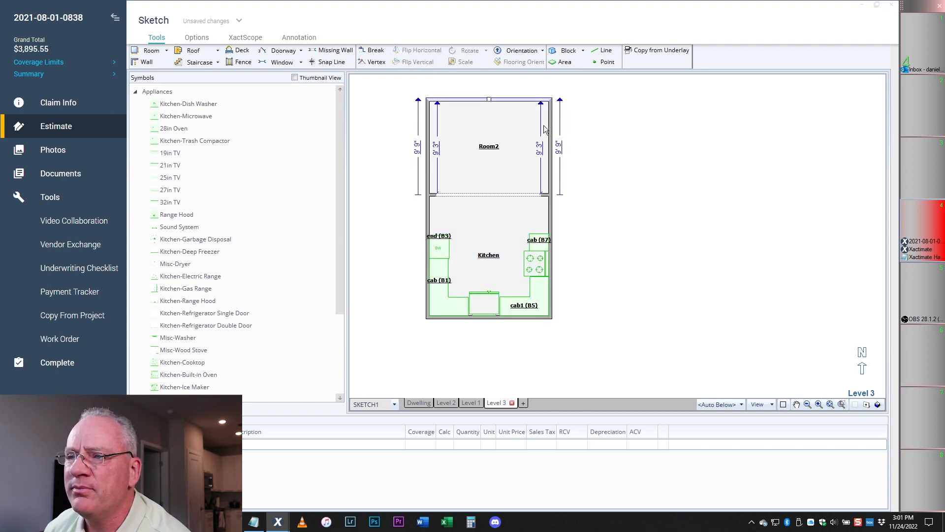
double_click(496, 151)
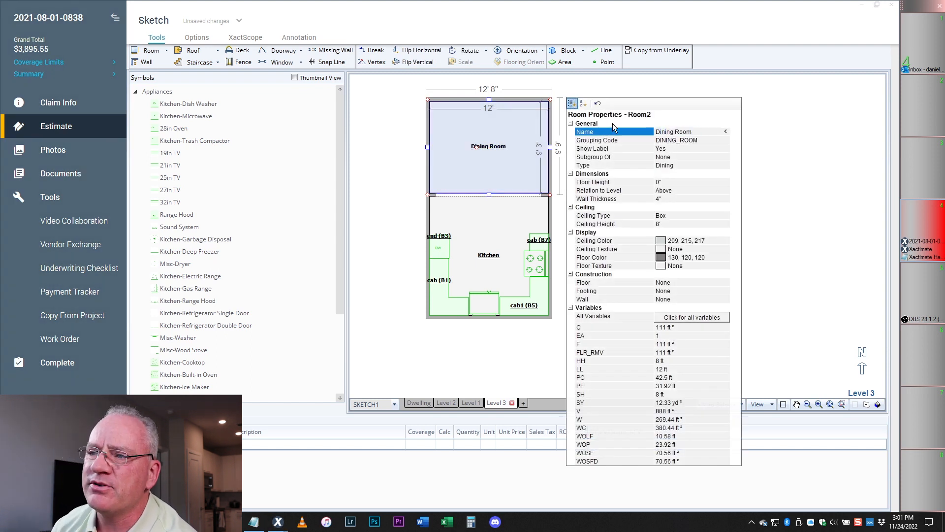
left_click(497, 154)
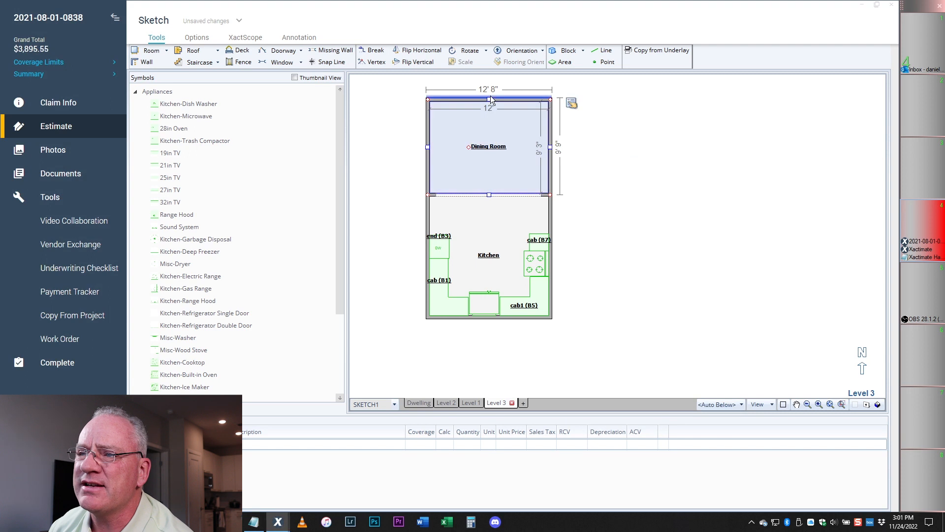
left_click(489, 101)
left_click_drag(488, 100, 491, 82)
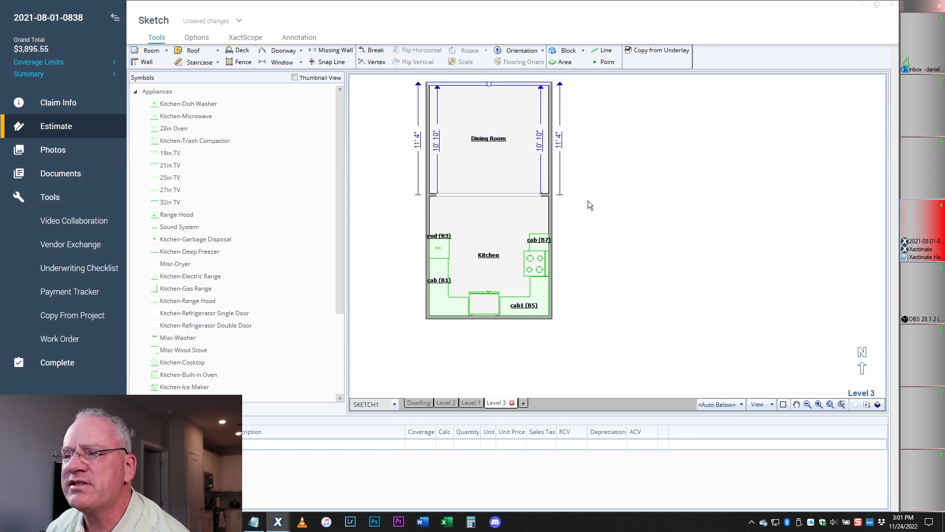
scroll(591, 205, "down", 2)
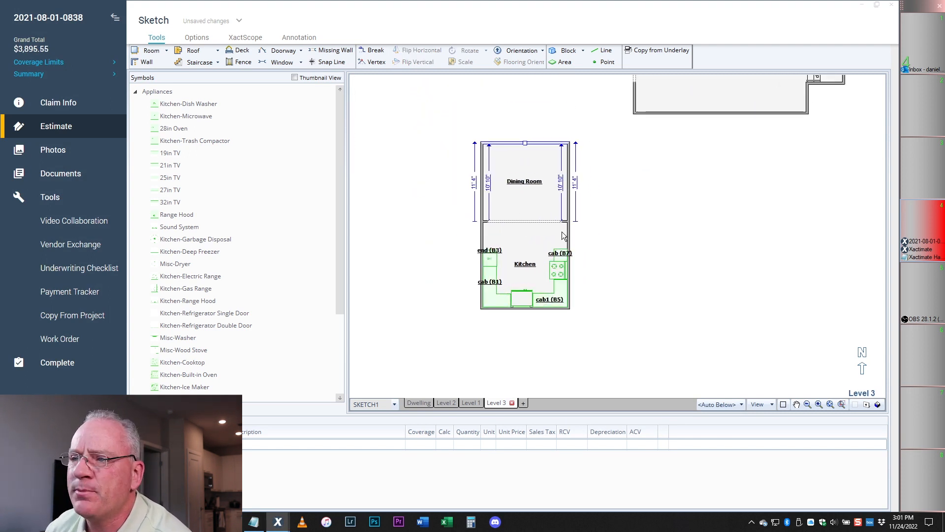
- Add a window to the Dining Room's top wall, open its right wall, and begin a room beside it
left_click(279, 62)
left_click(283, 64)
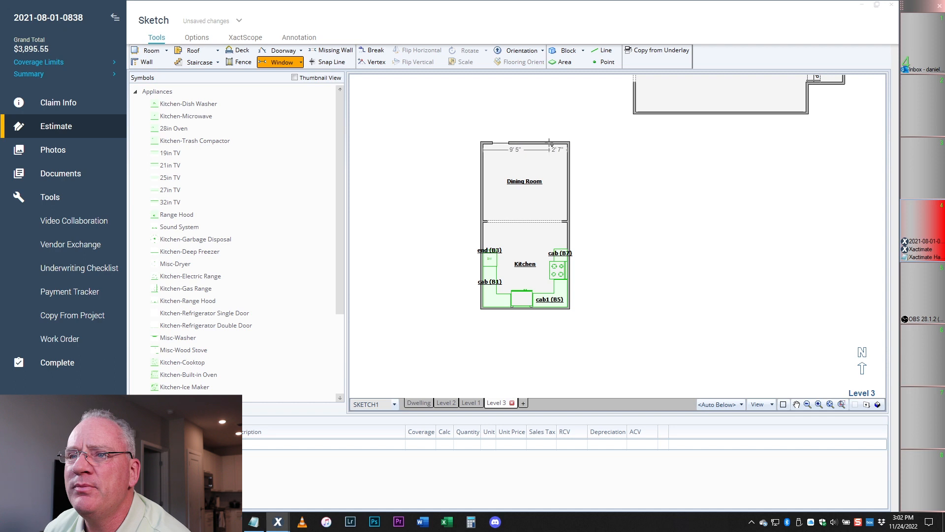
left_click(331, 50)
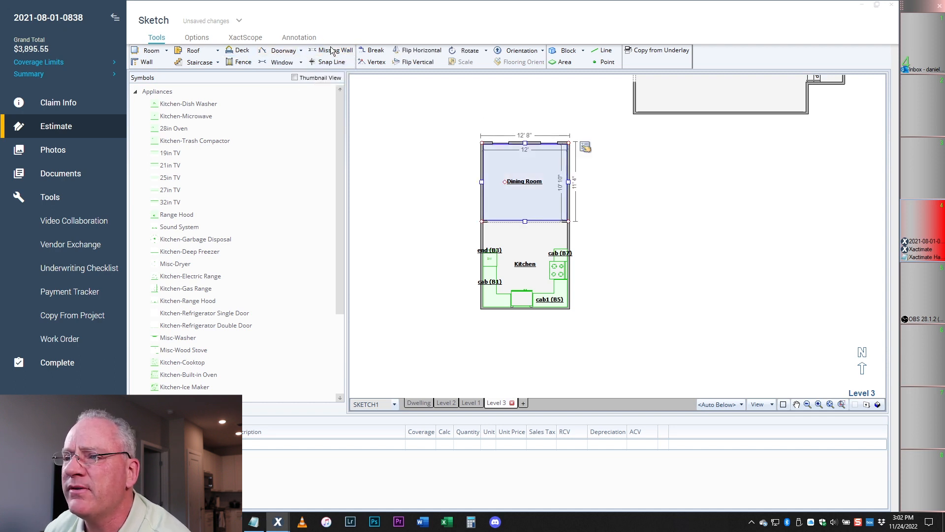
left_click(570, 186)
left_click(569, 207)
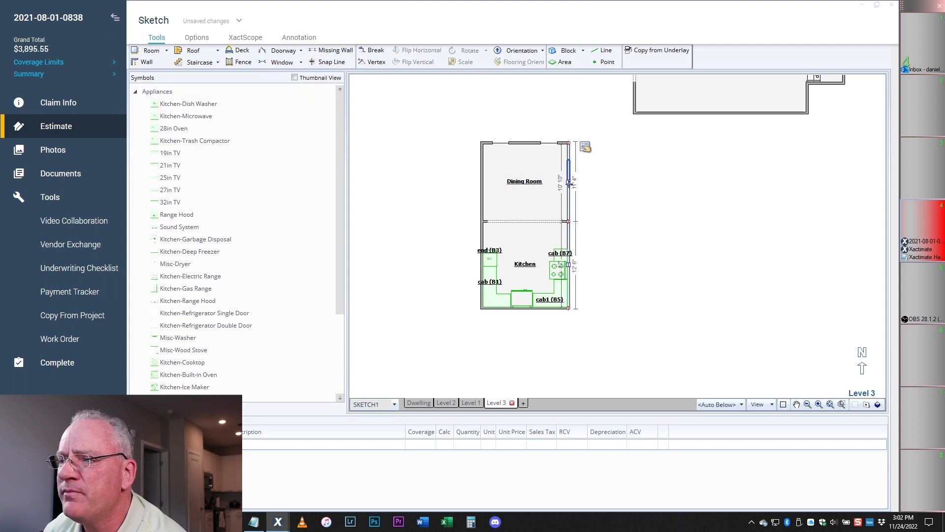
left_click_drag(572, 186, 699, 182)
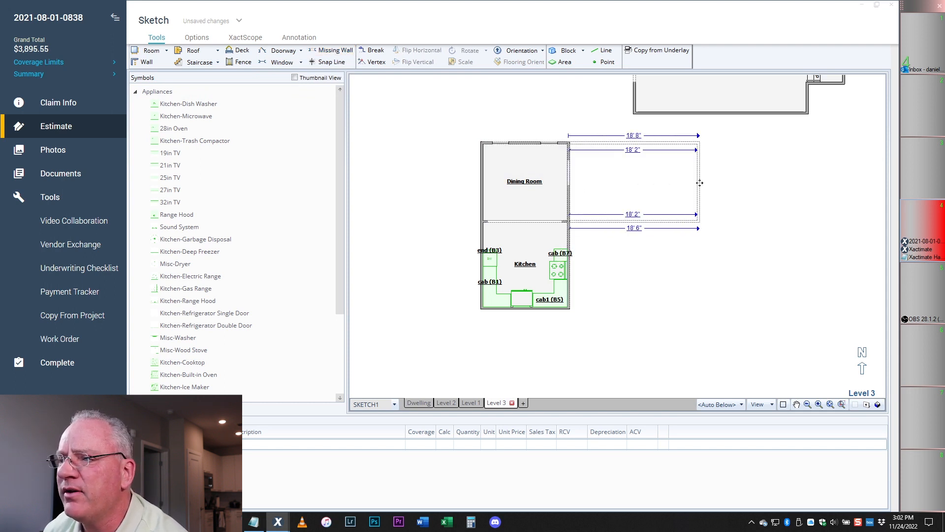
- Name the new room 'Living Room', extend it down past the kitchen, and narrow it to 15' 7"
left_click(645, 182)
double_click(642, 181)
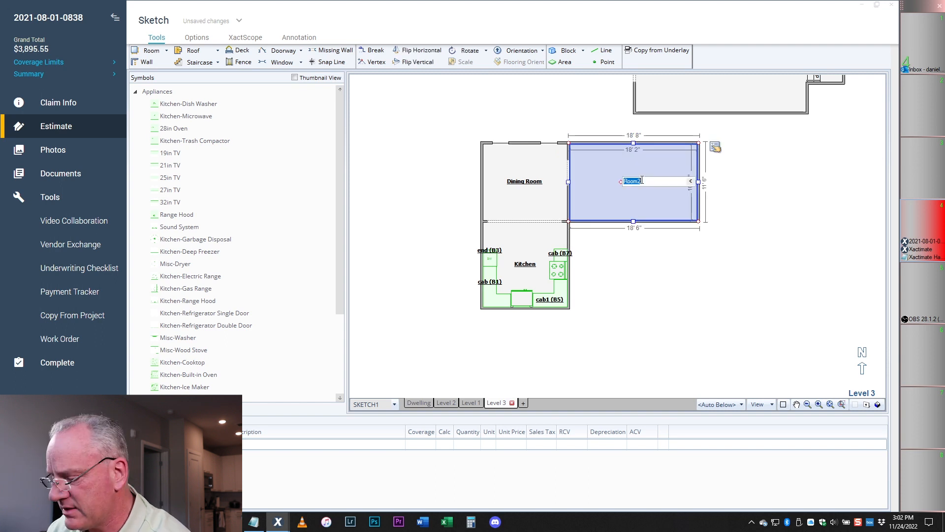
type("Li")
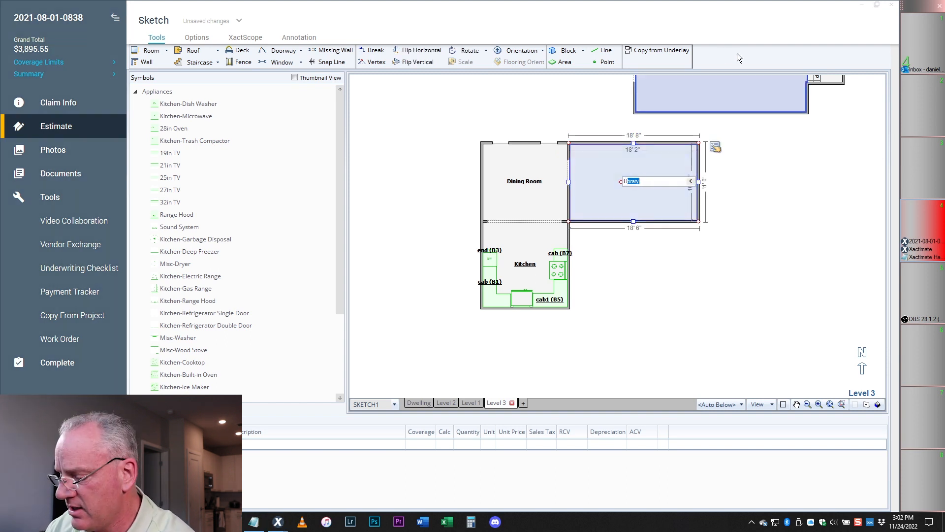
type("ving Room")
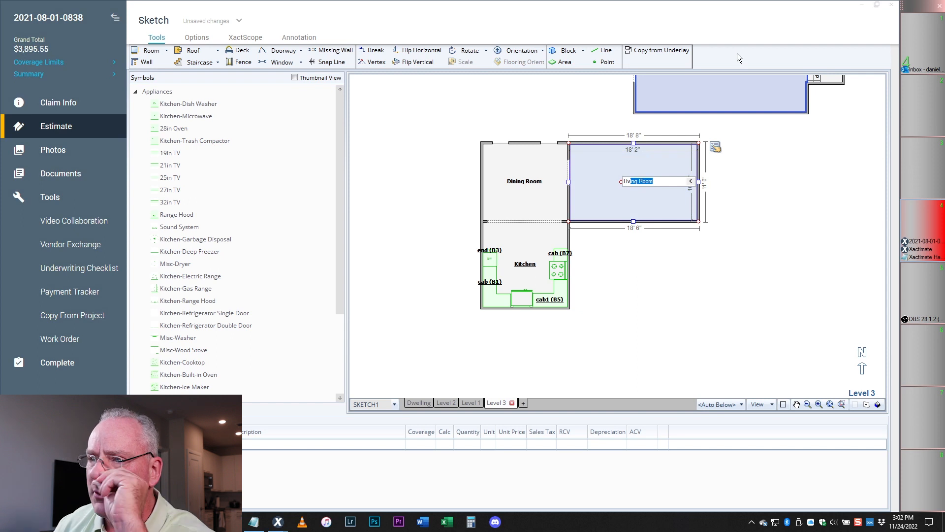
key("Return")
left_click_drag(634, 221, 634, 308)
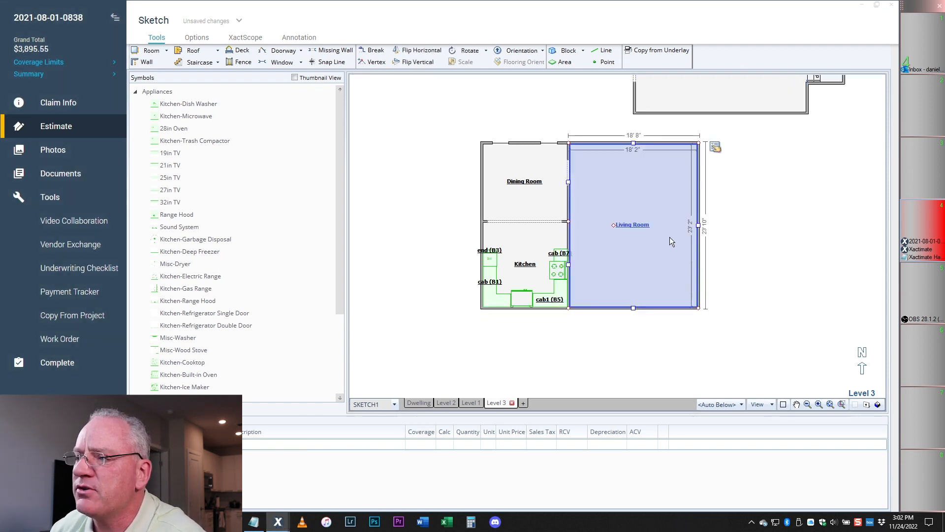
left_click_drag(698, 225, 677, 225)
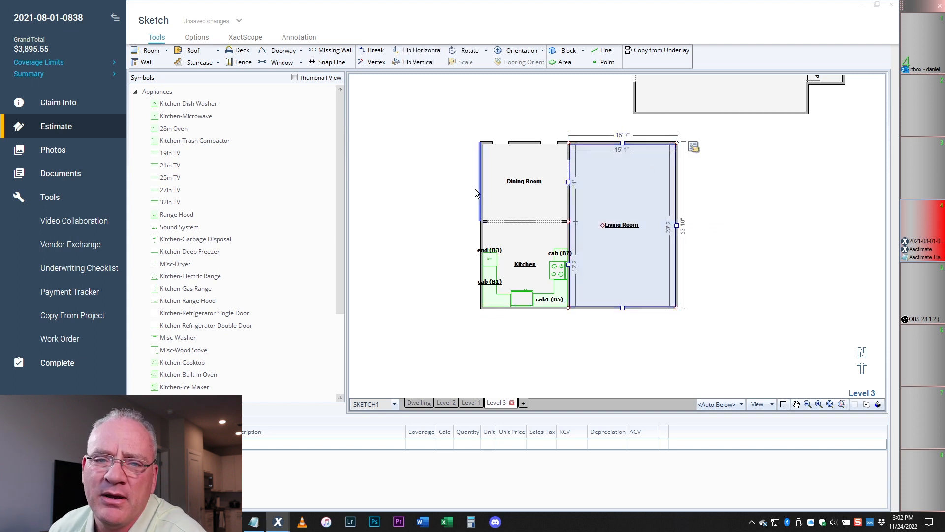